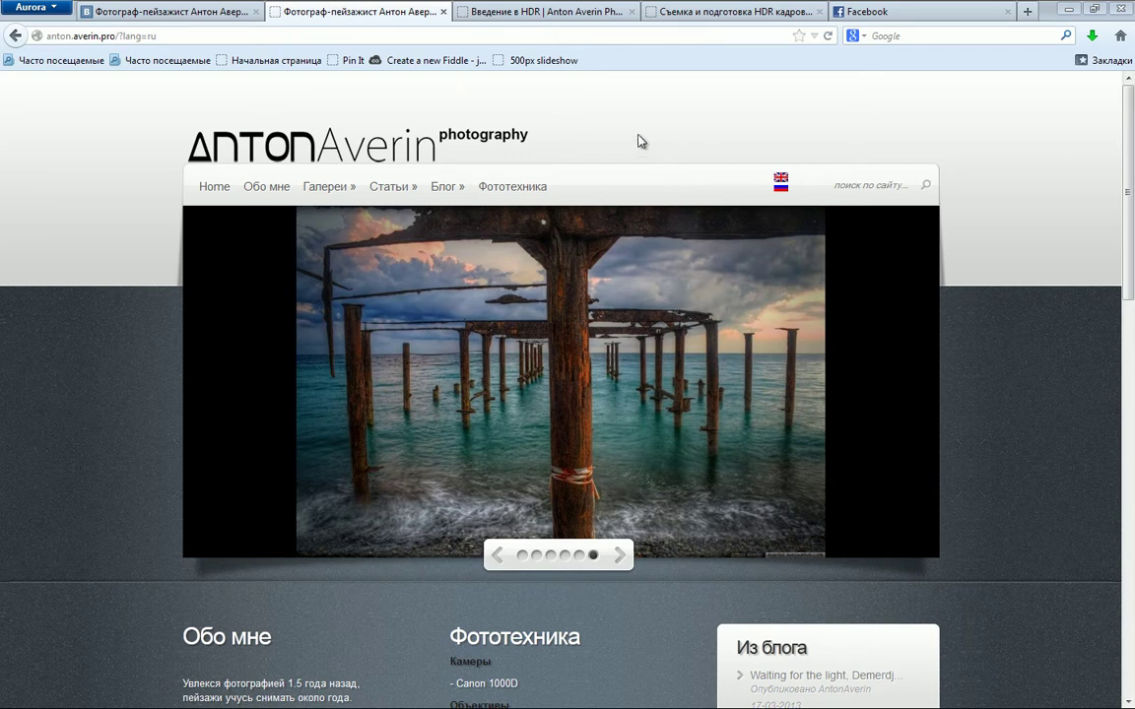
# Step: Glance at the 'Съемка и подготовка HDR кадров' article, then return to the HDR introduction article
pyautogui.click(540, 12)
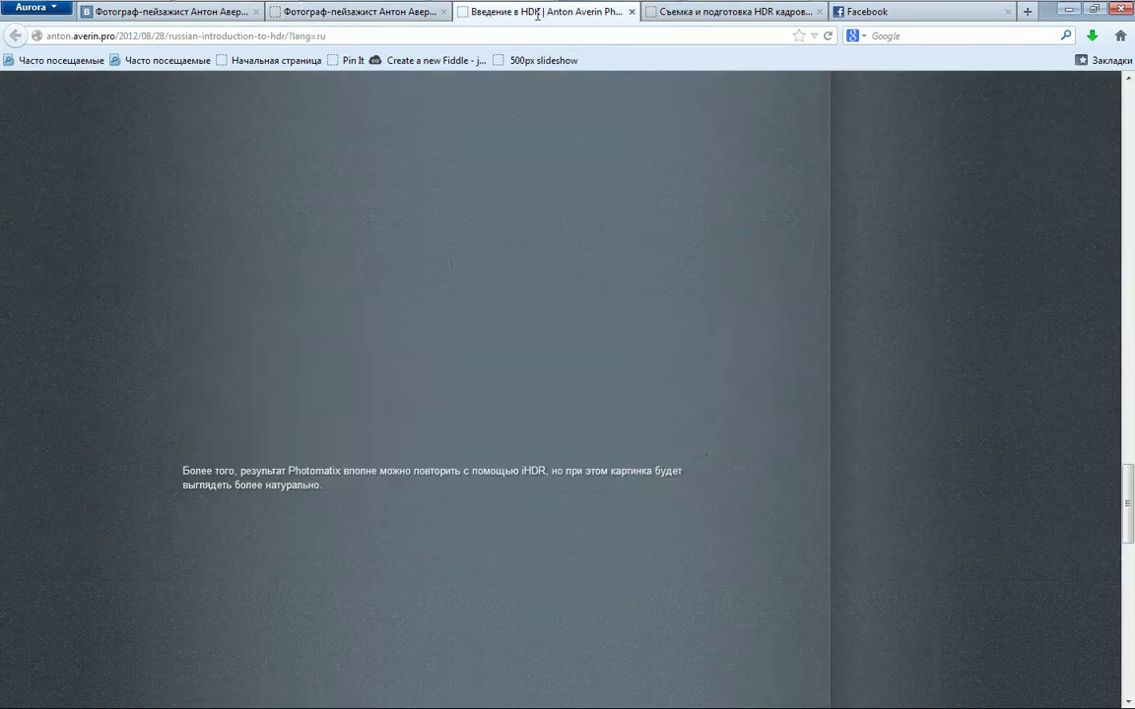
pyautogui.scroll(5, 903, 307)
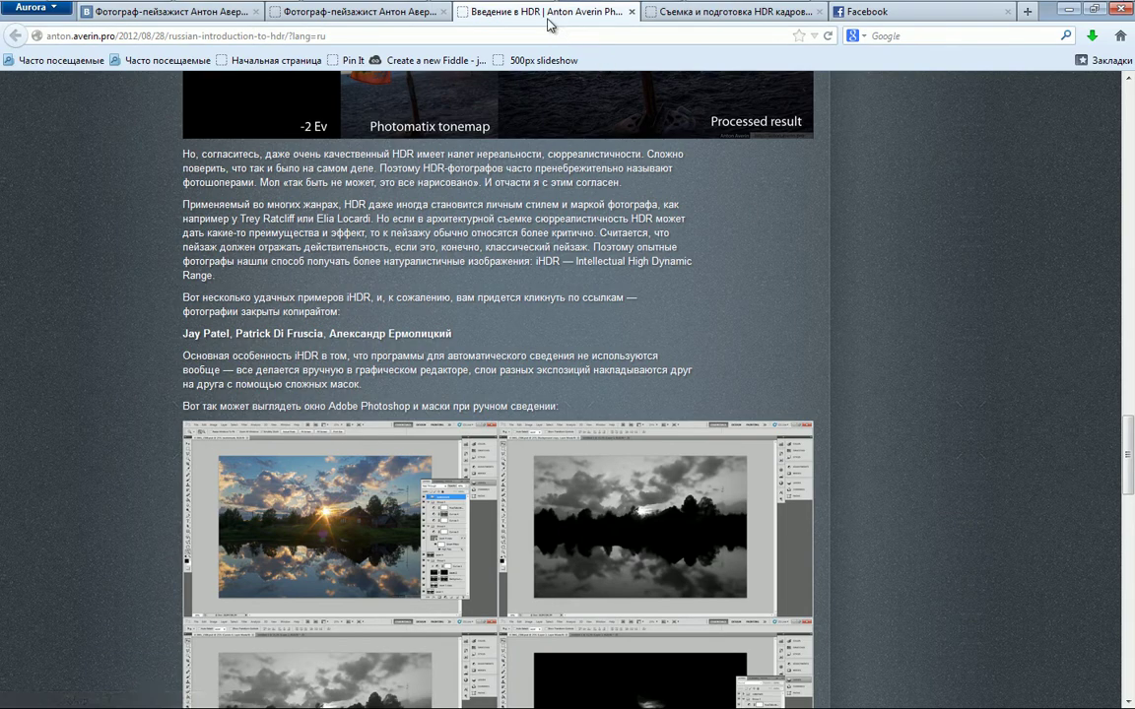
pyautogui.click(717, 13)
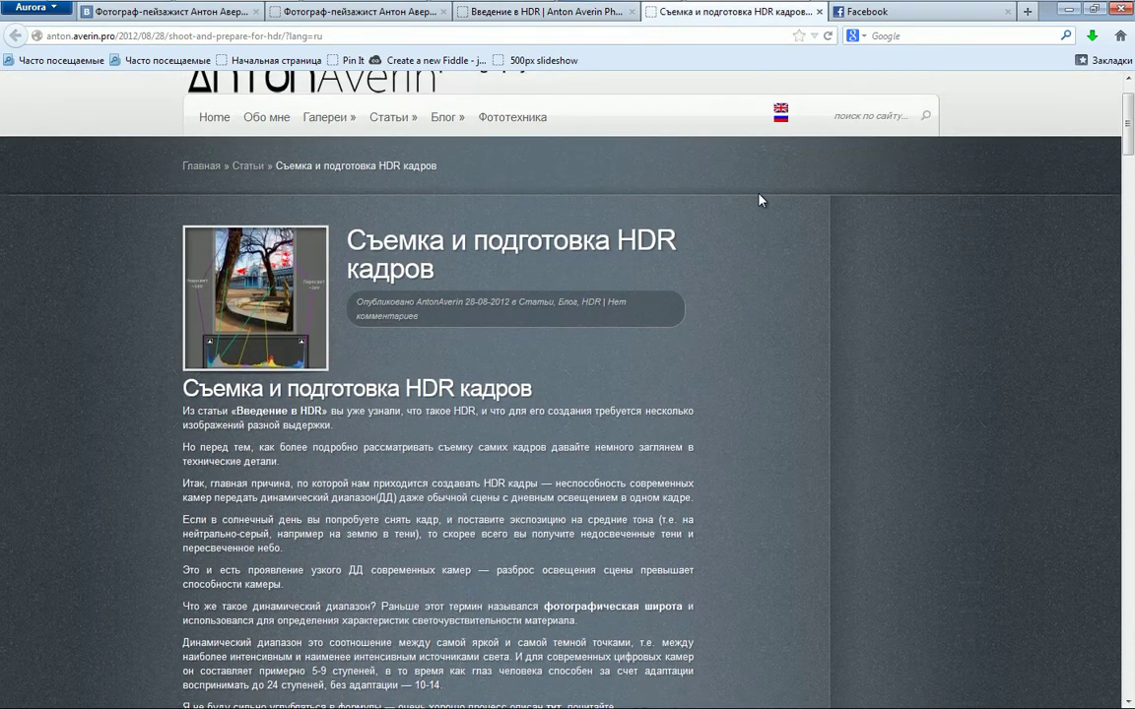
pyautogui.click(500, 13)
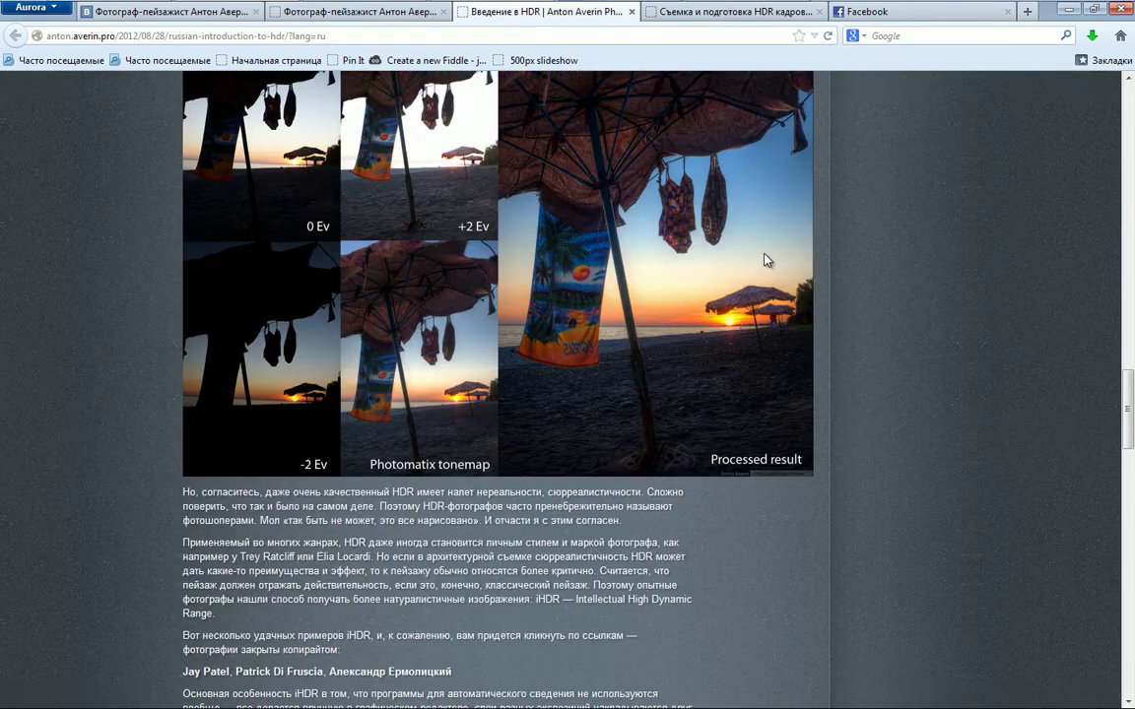
# Step: Scroll the article to the Photoshop mask screenshots and Photomatix-versus-iHDR sunset comparisons
pyautogui.scroll(10, 834, 324)
pyautogui.scroll(5, 834, 324)
pyautogui.scroll(7, 834, 324)
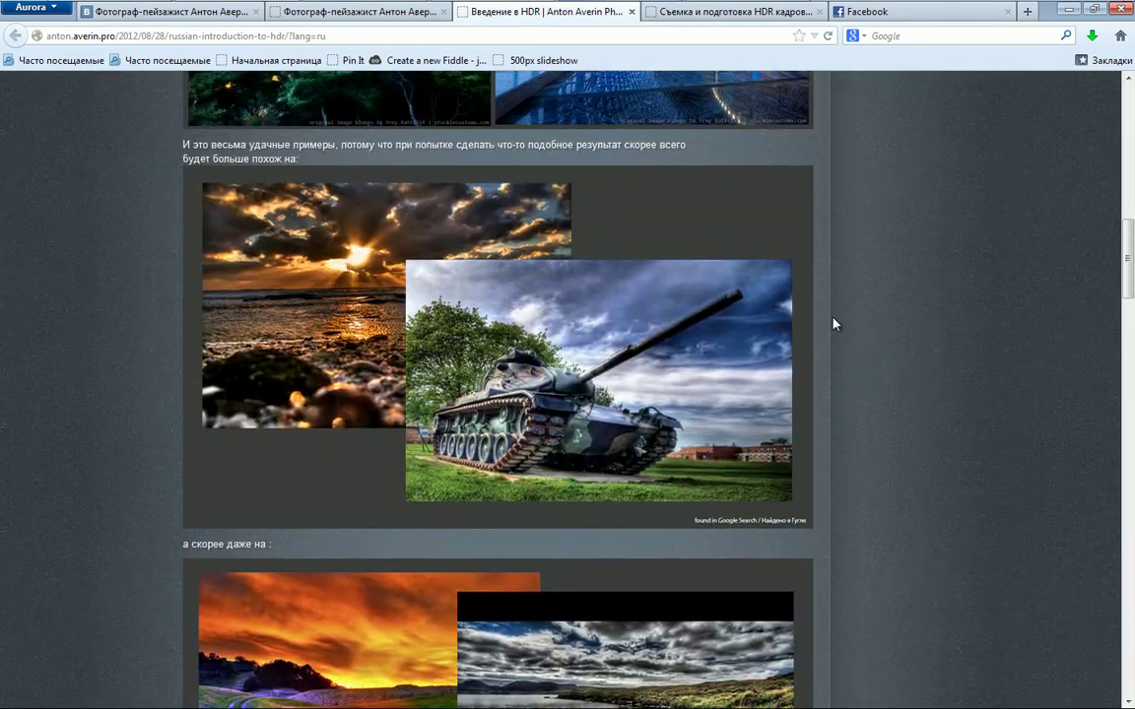
pyautogui.scroll(-2, 867, 314)
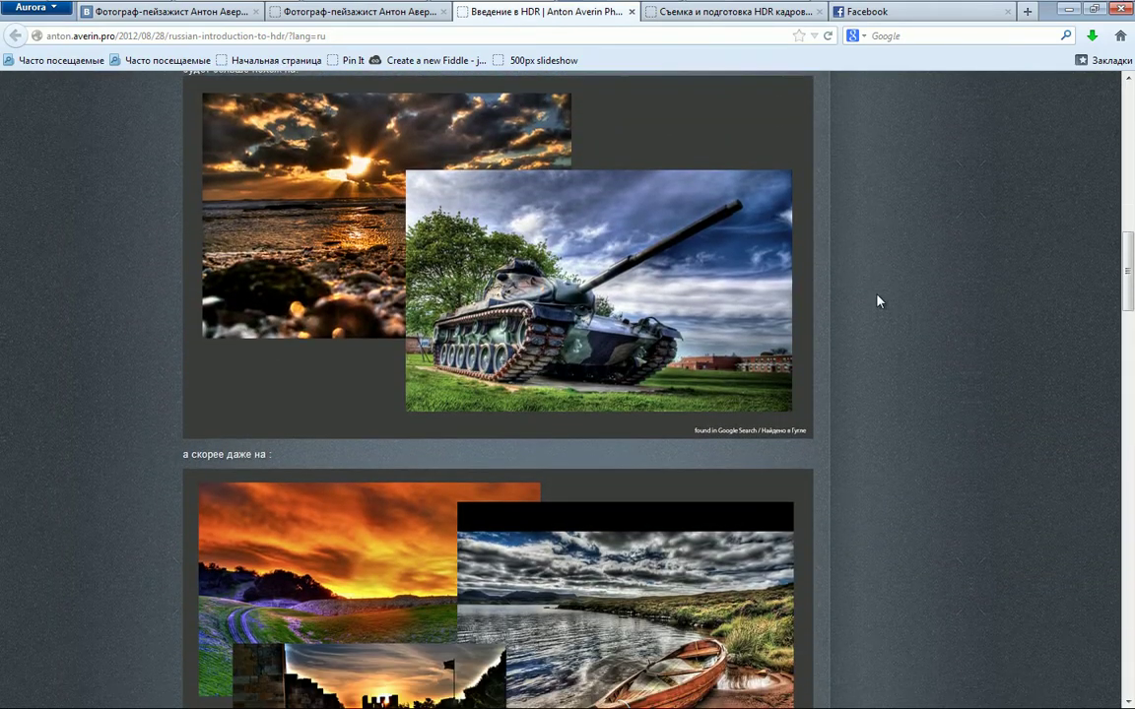
pyautogui.scroll(2, 864, 315)
pyautogui.scroll(-8, 864, 315)
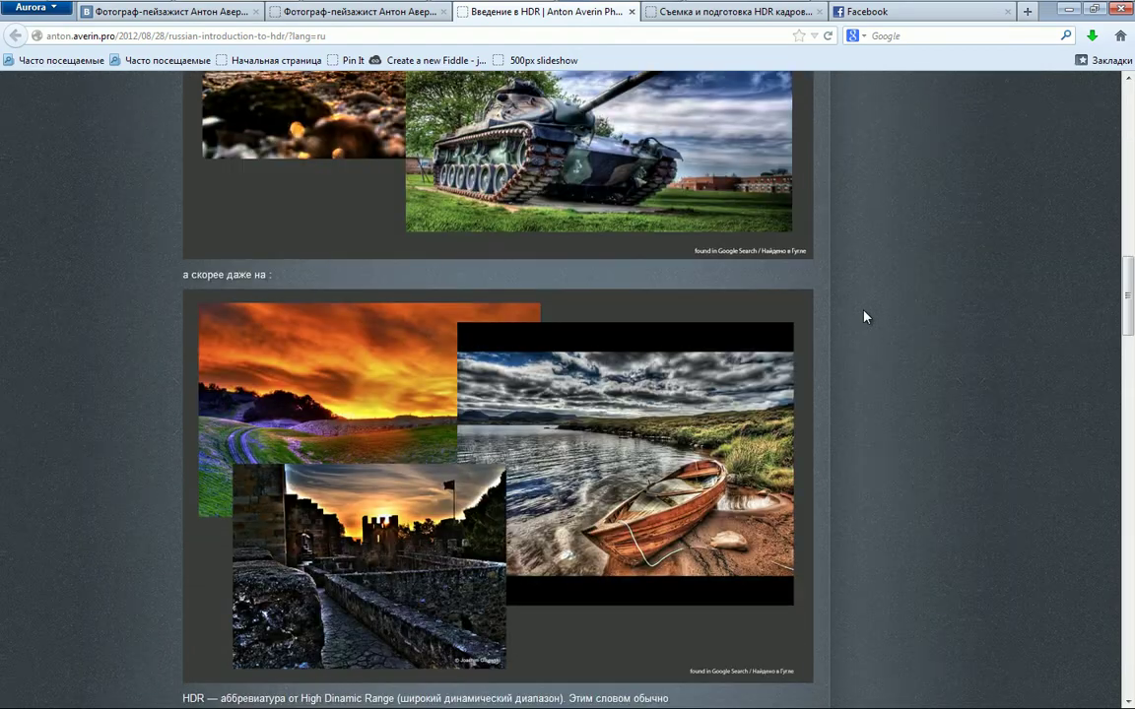
pyautogui.scroll(-8, 864, 337)
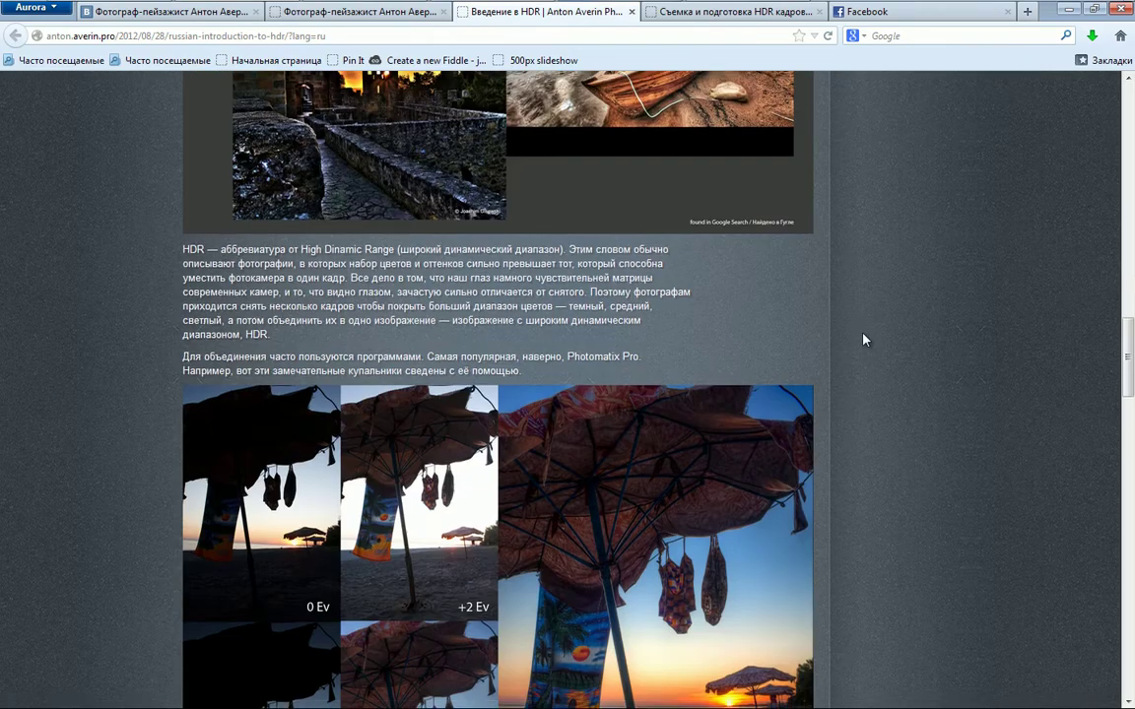
pyautogui.scroll(-2, 864, 339)
pyautogui.scroll(-2, 864, 339)
pyautogui.scroll(-1, 864, 339)
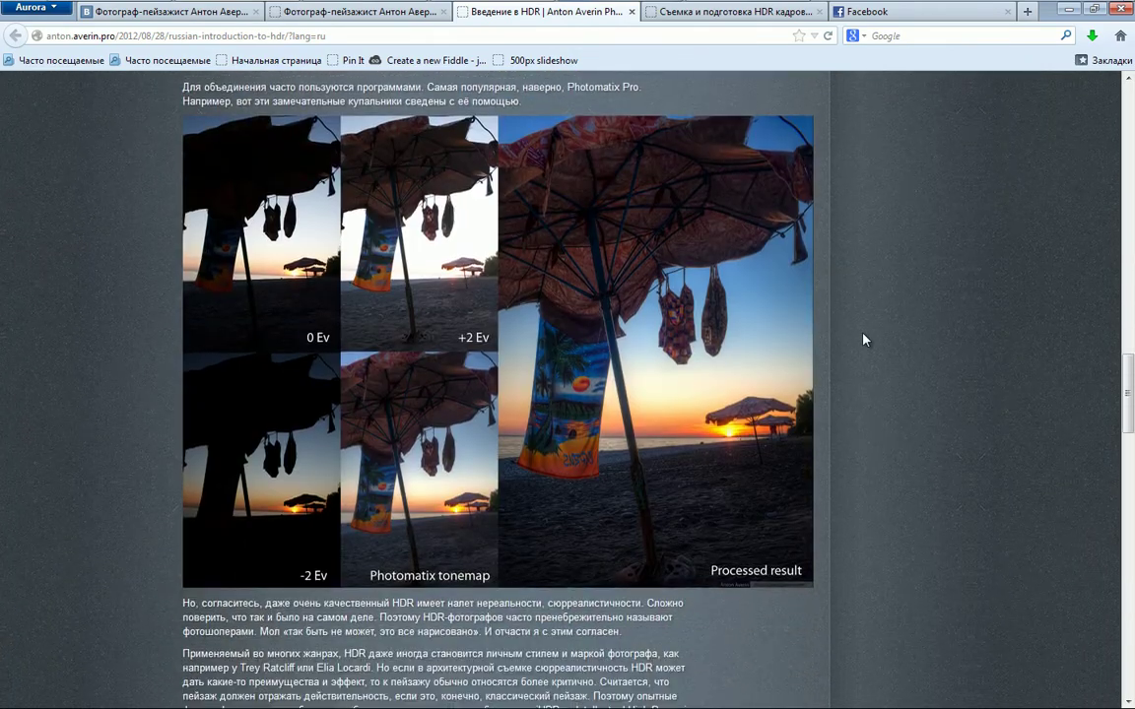
pyautogui.scroll(2, 864, 339)
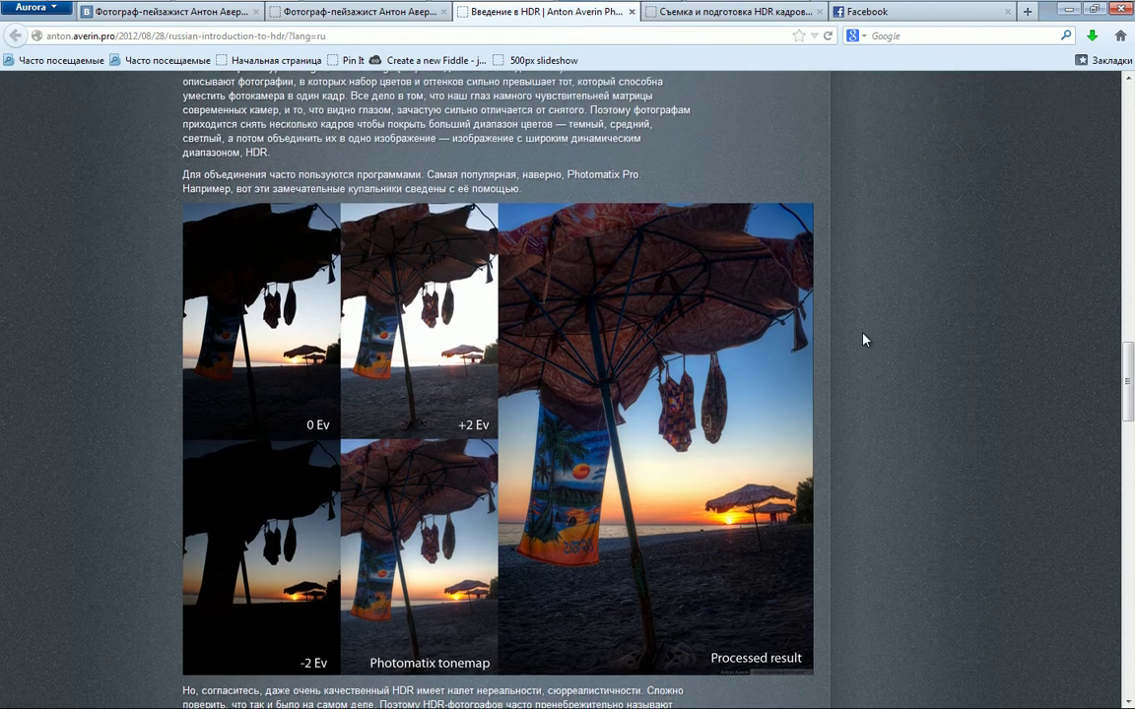
pyautogui.scroll(-2, 864, 338)
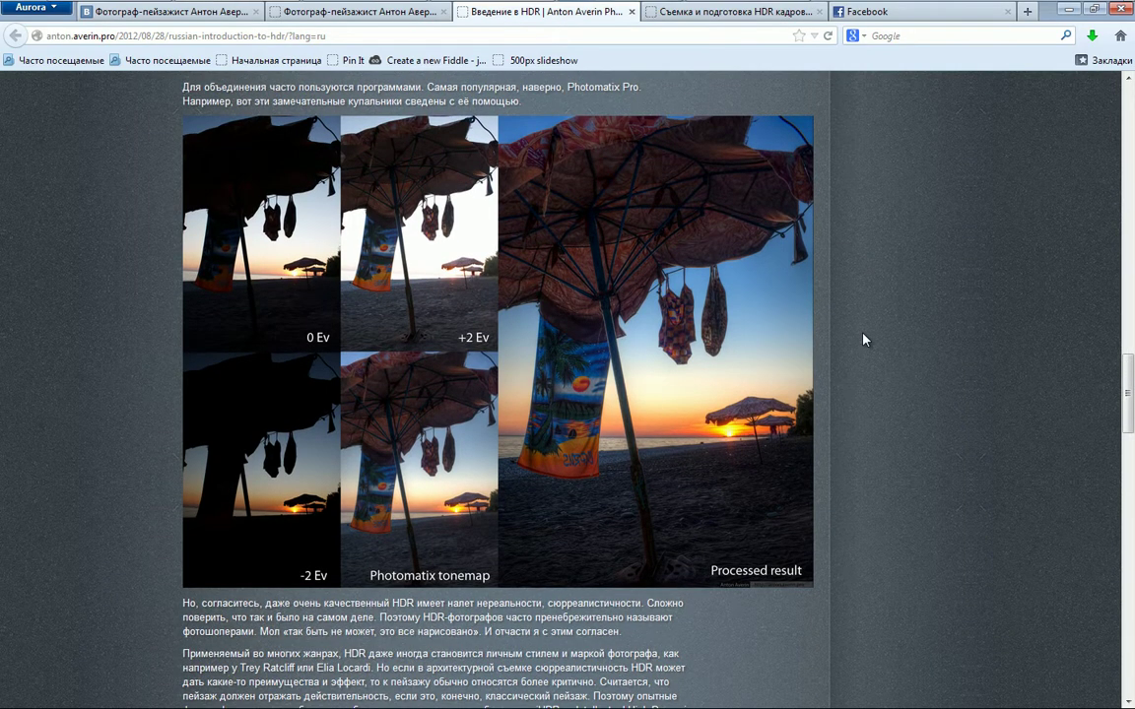
pyautogui.scroll(2, 864, 339)
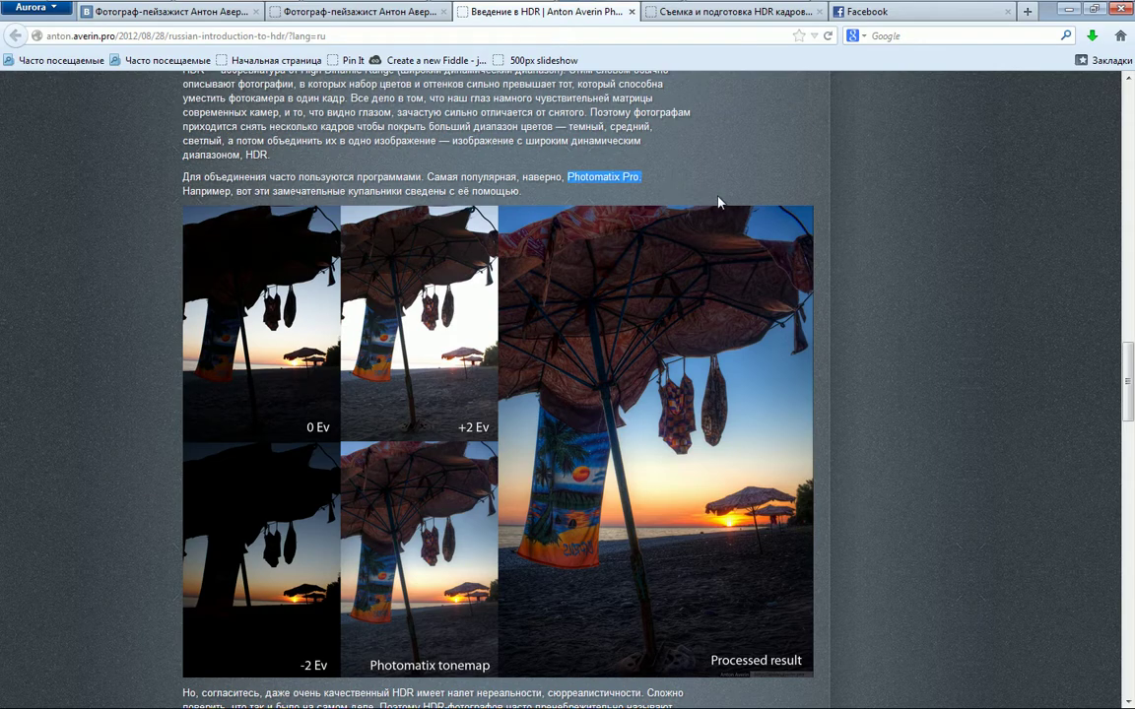
pyautogui.scroll(-4, 886, 256)
pyautogui.scroll(-8, 857, 286)
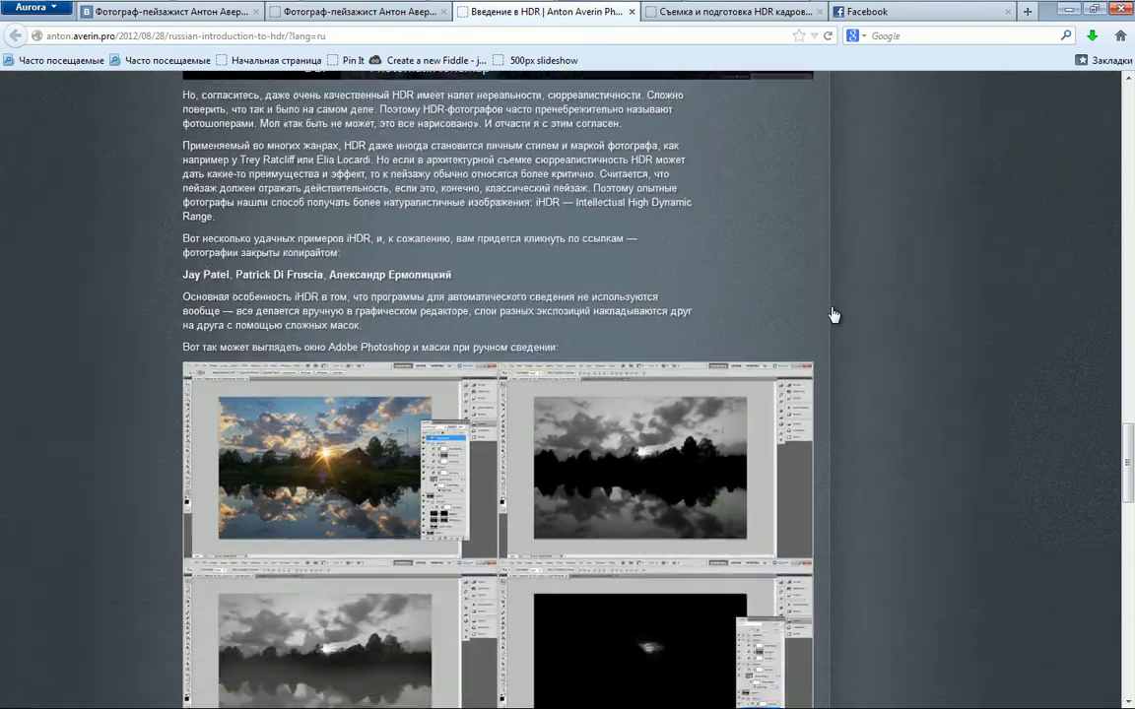
pyautogui.scroll(-5, 832, 314)
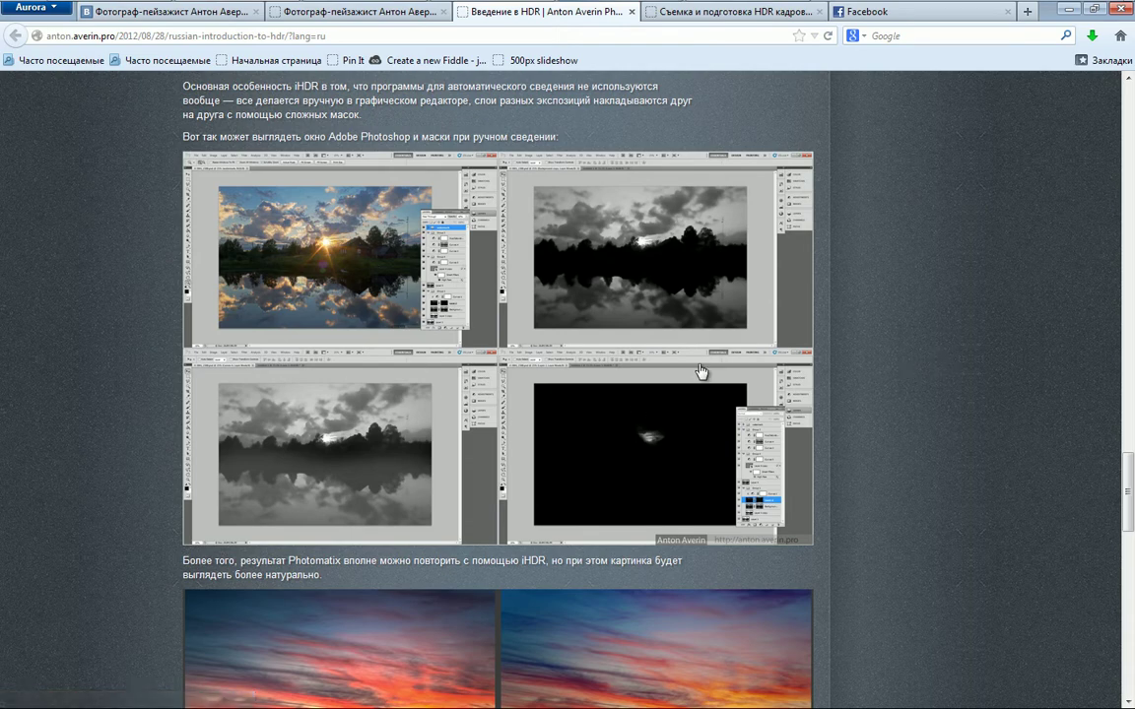
pyautogui.scroll(-5, 887, 307)
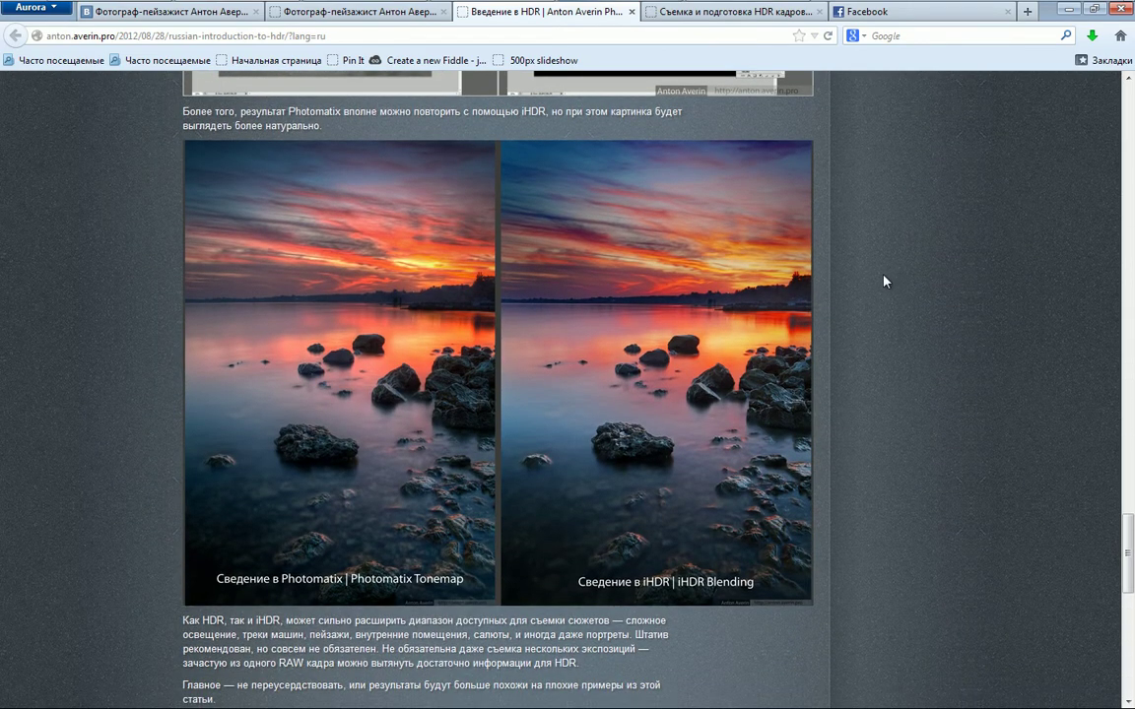
pyautogui.scroll(3, 887, 311)
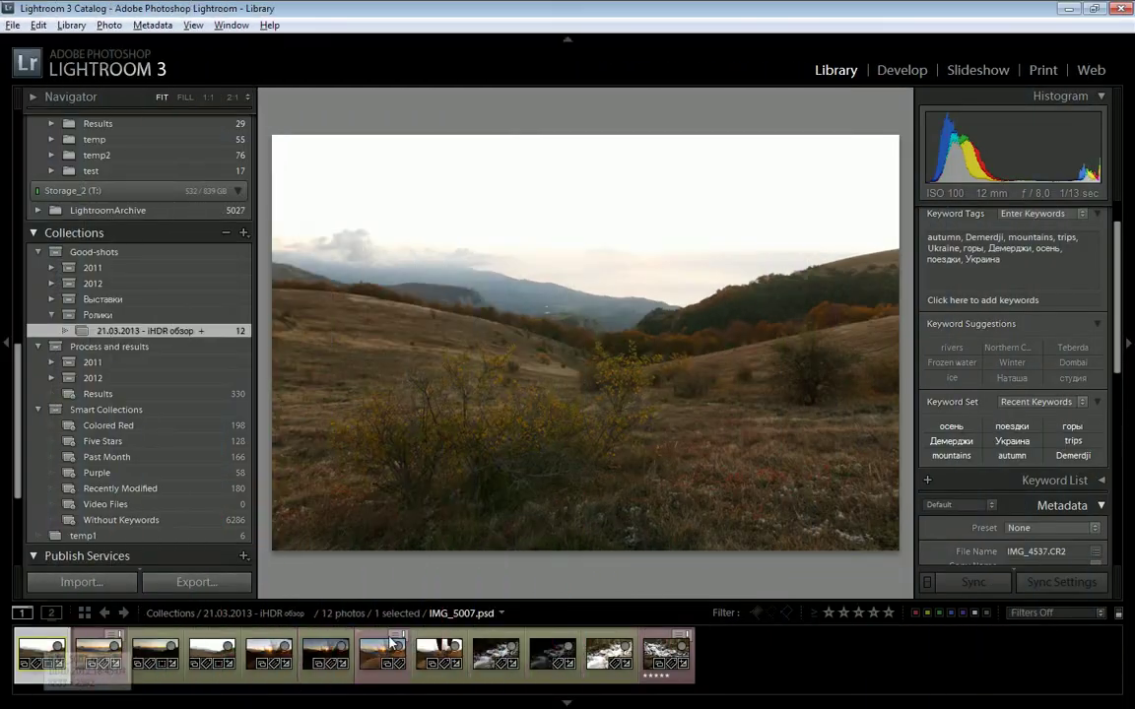
# Step: Step through the snowy rapids exposures in the filmstrip, starting from the brightest one
pyautogui.click(520, 644)
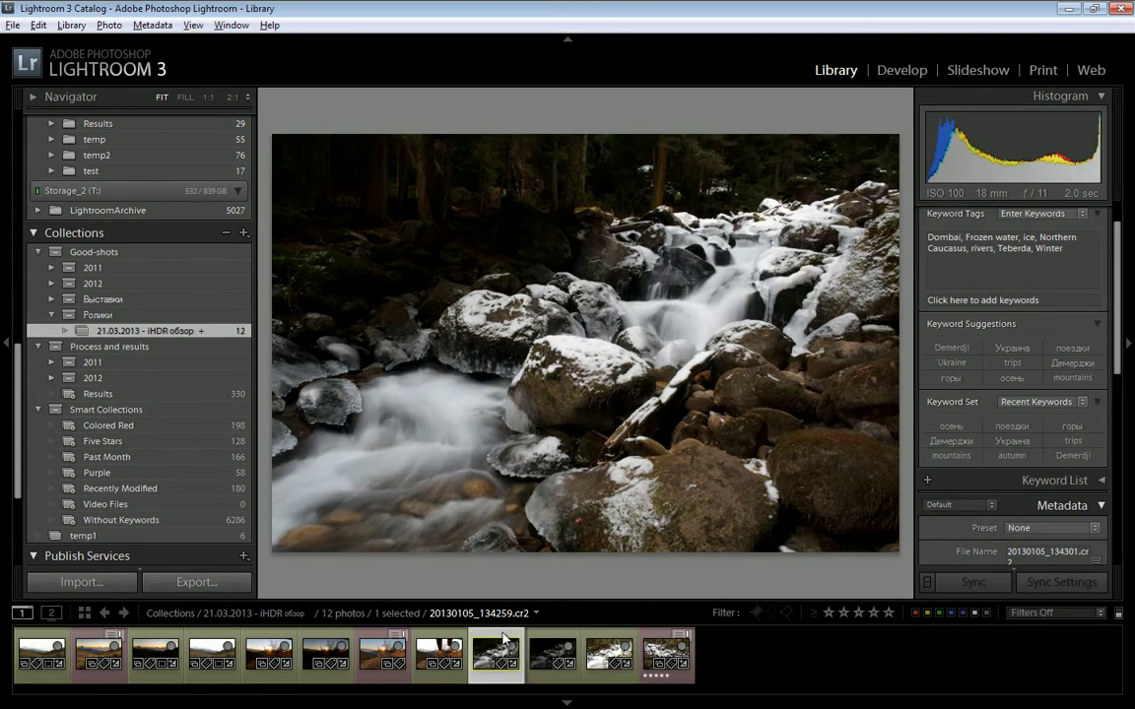
pyautogui.click(552, 645)
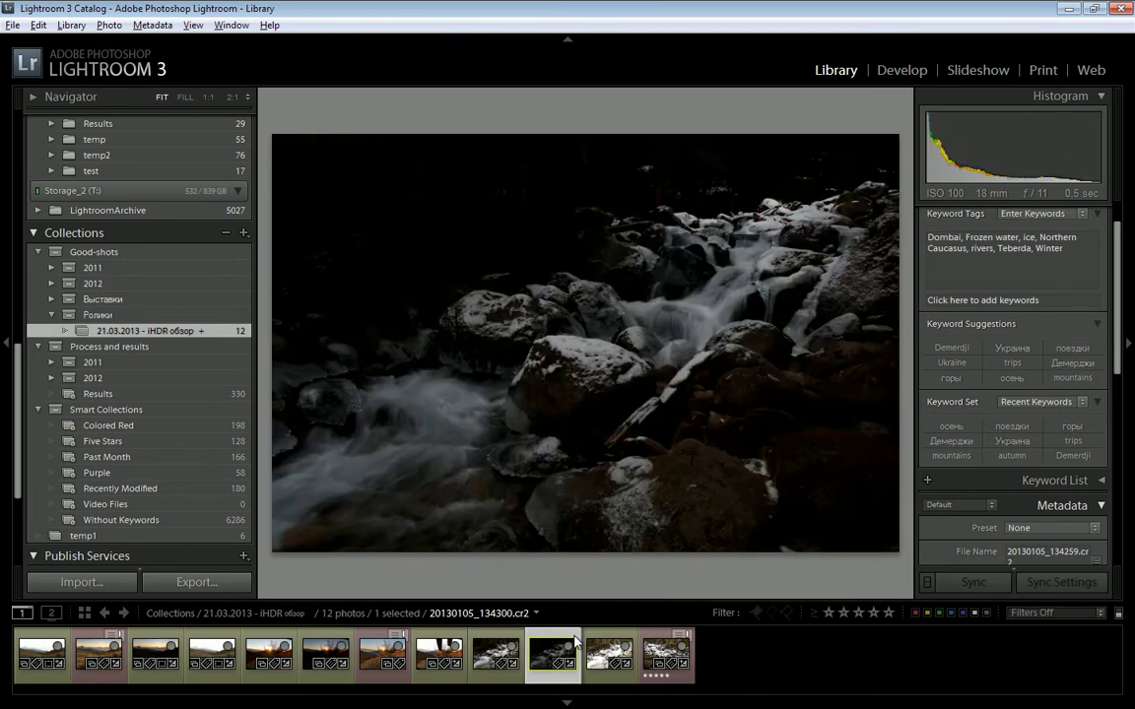
pyautogui.click(603, 645)
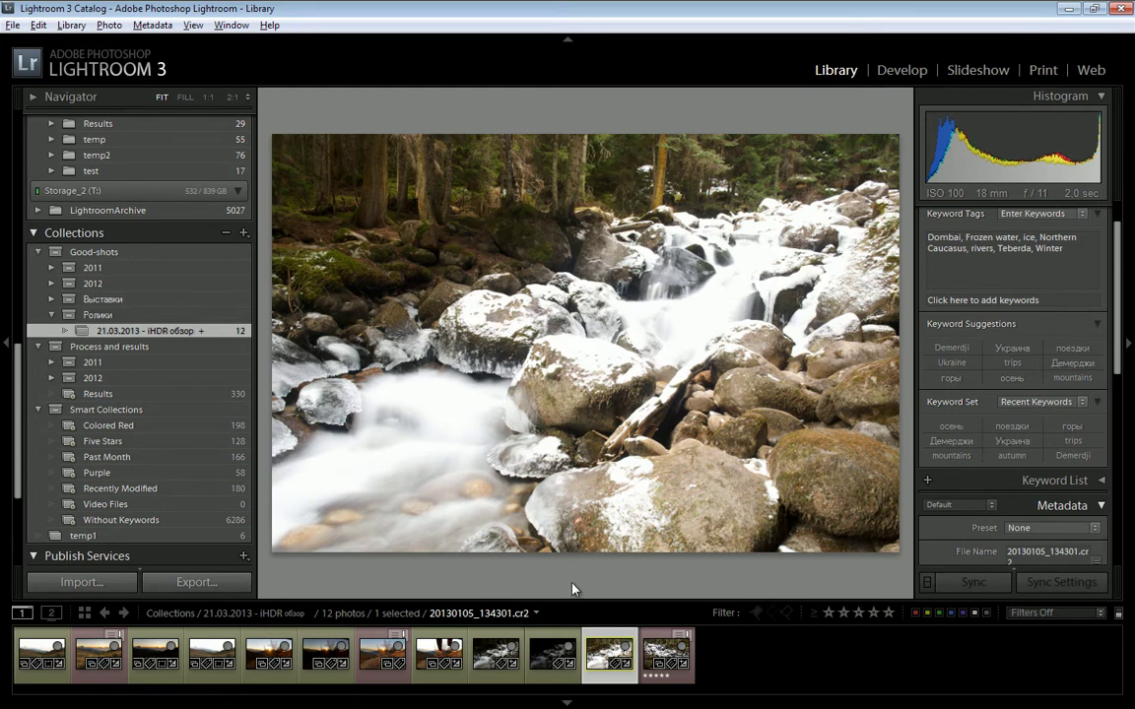
# Step: Compare the darker and brighter rapids exposures, then switch to the layered blend in Photoshop
pyautogui.click(501, 642)
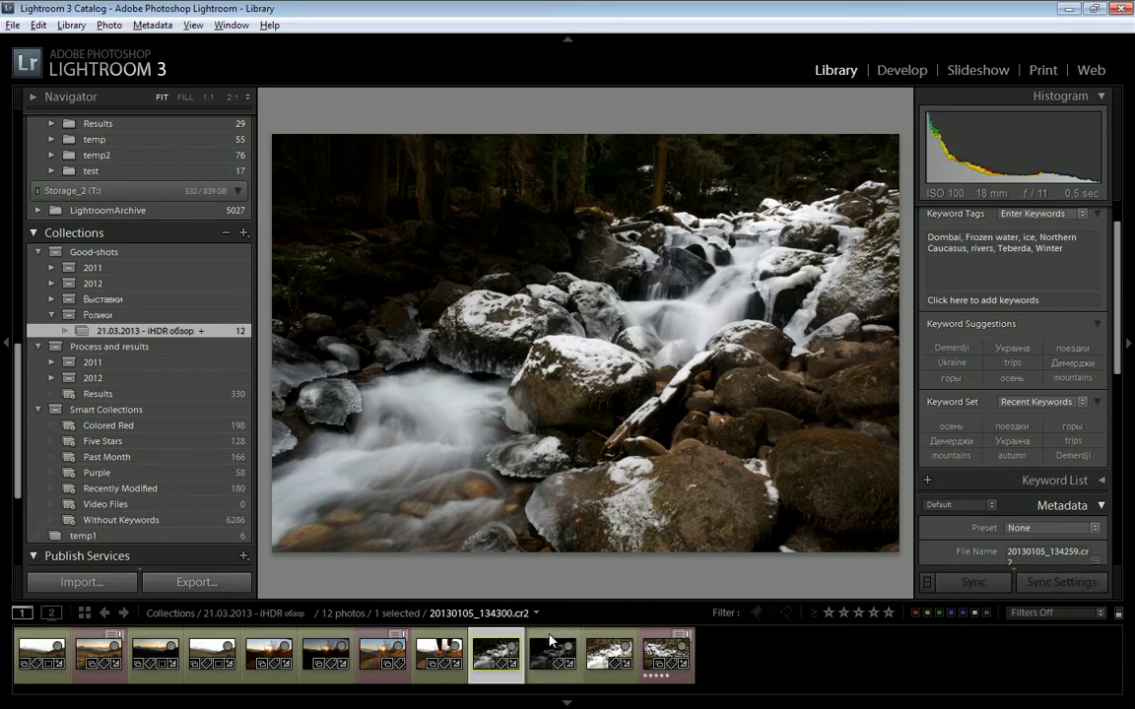
pyautogui.click(547, 640)
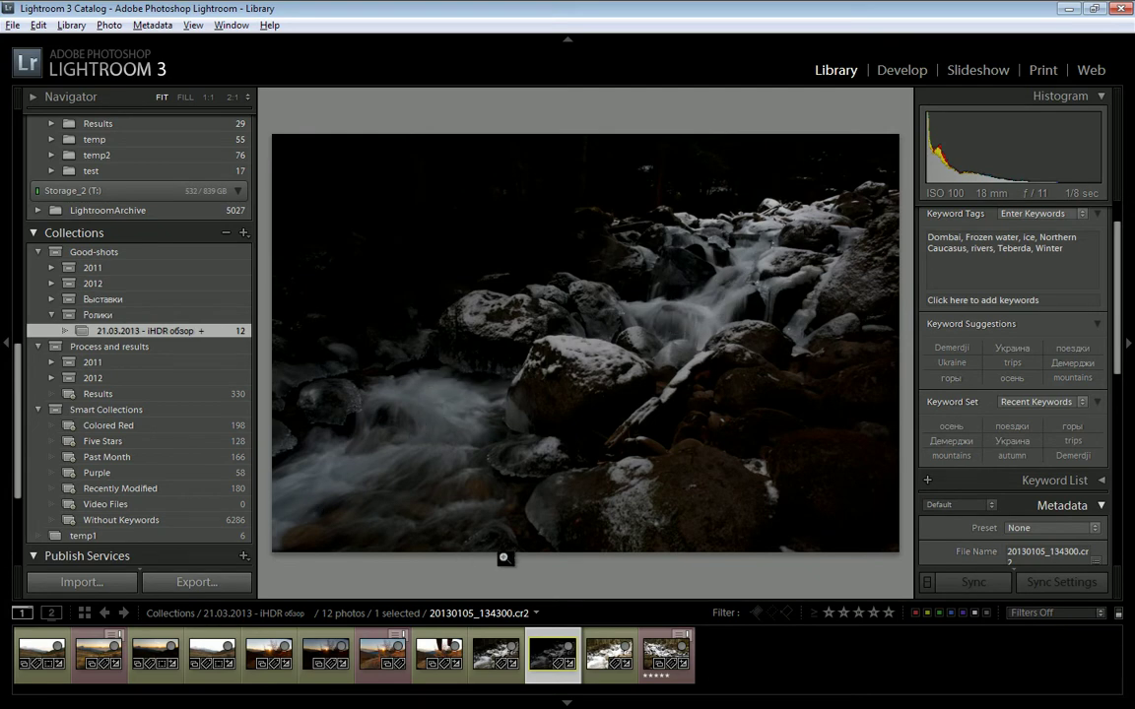
pyautogui.press('Right')
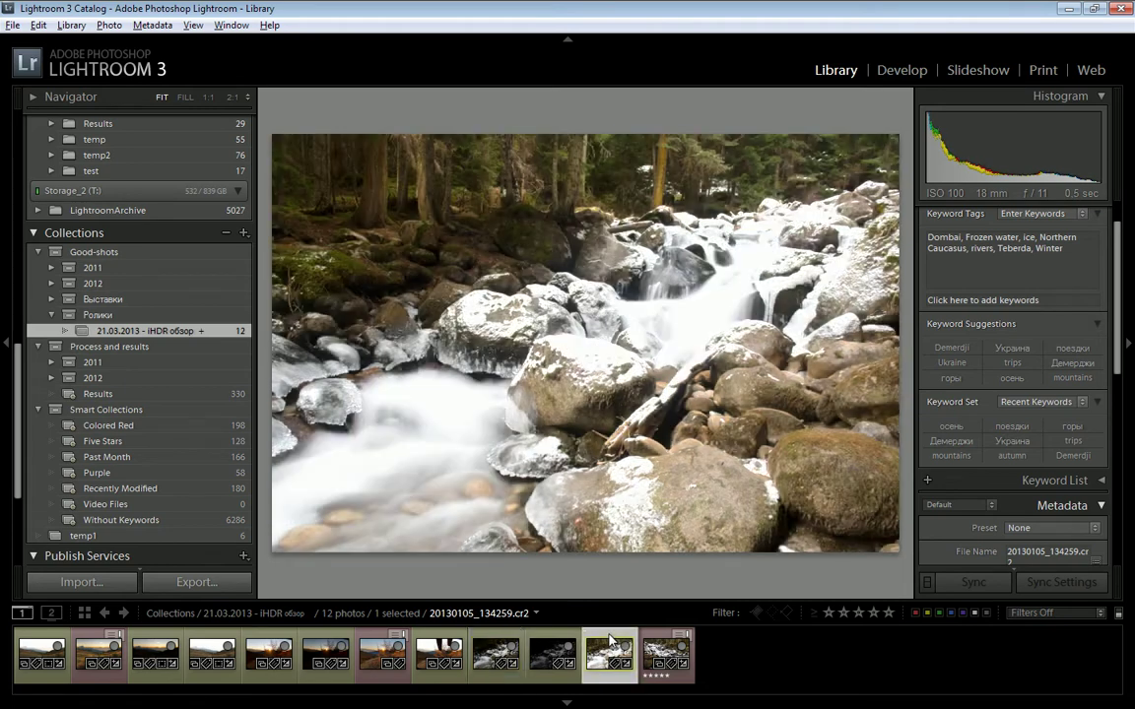
pyautogui.click(499, 640)
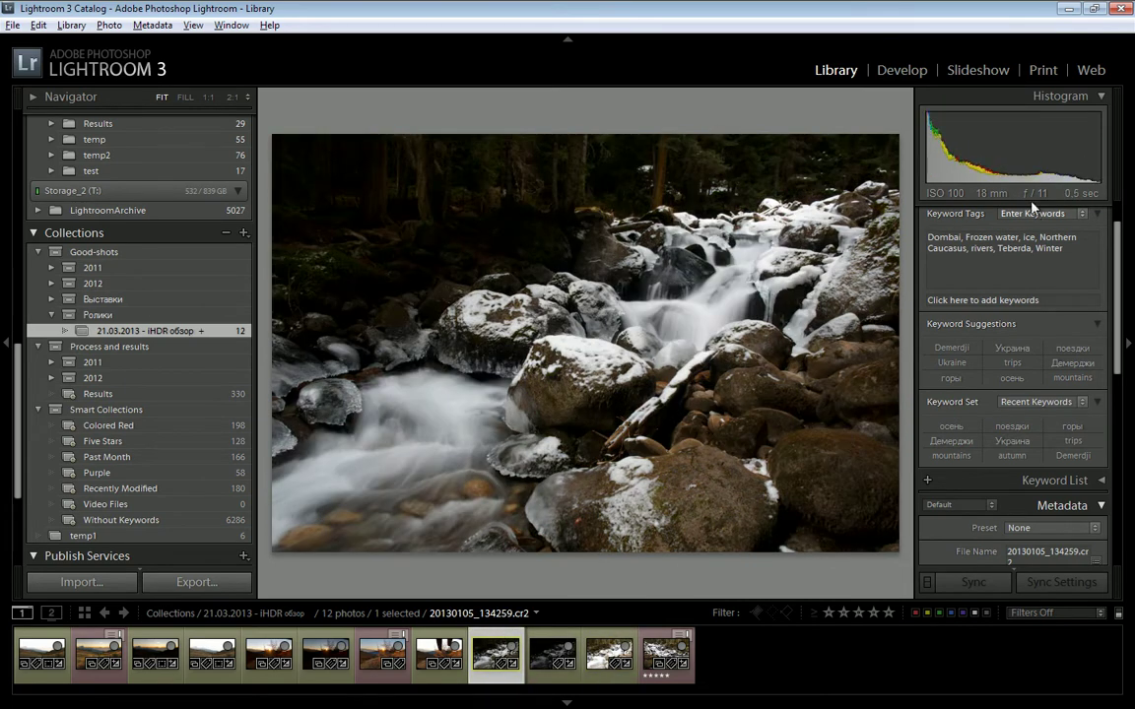
pyautogui.click(558, 640)
pyautogui.press('Right')
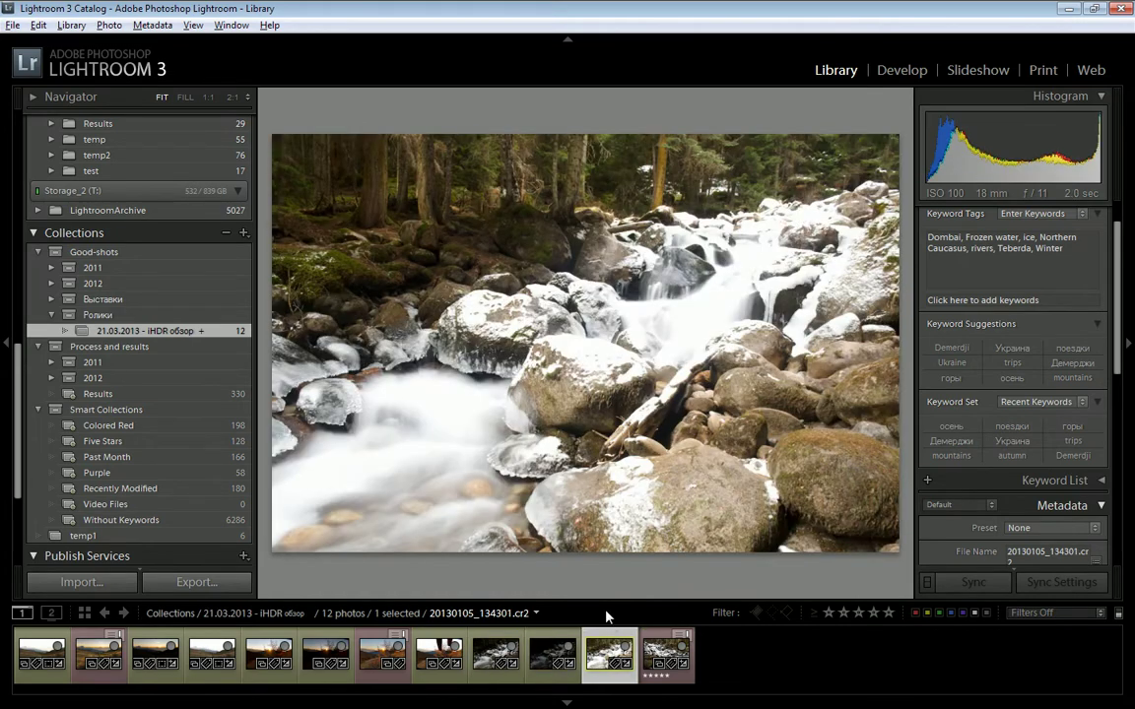
pyautogui.hotkey('alt', 'Tab')
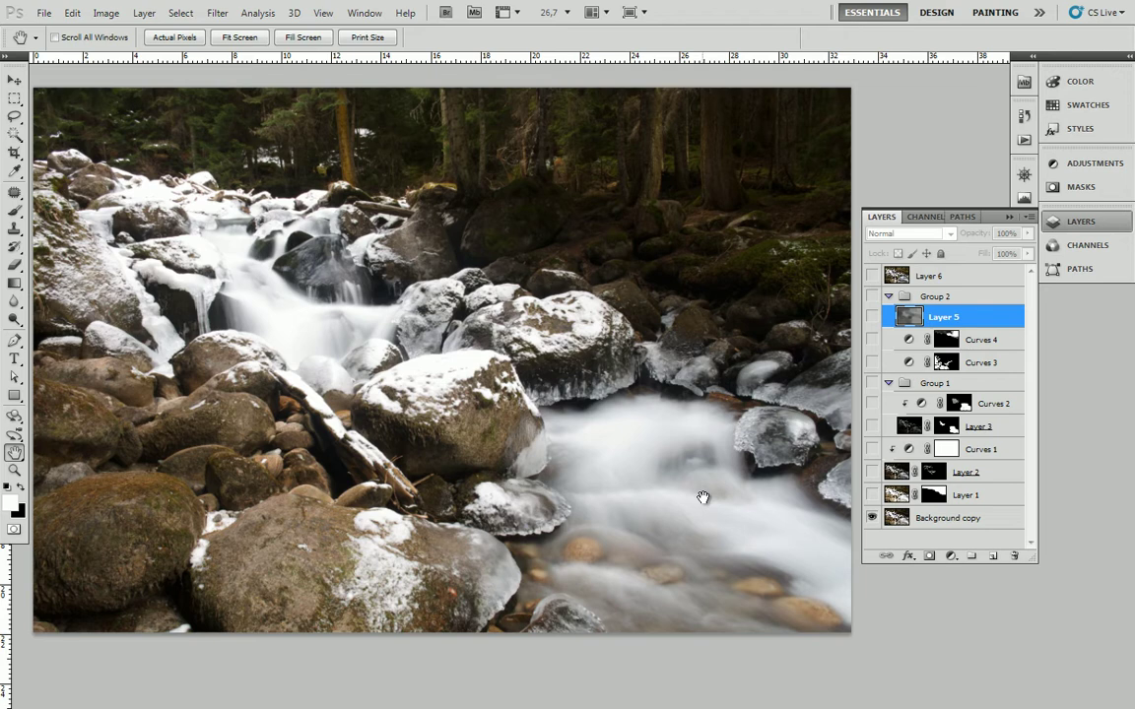
# Step: Inspect Layer 2, Layer 1's mask and Background copy, leaving Layer 1's mask disabled
pyautogui.click(878, 402)
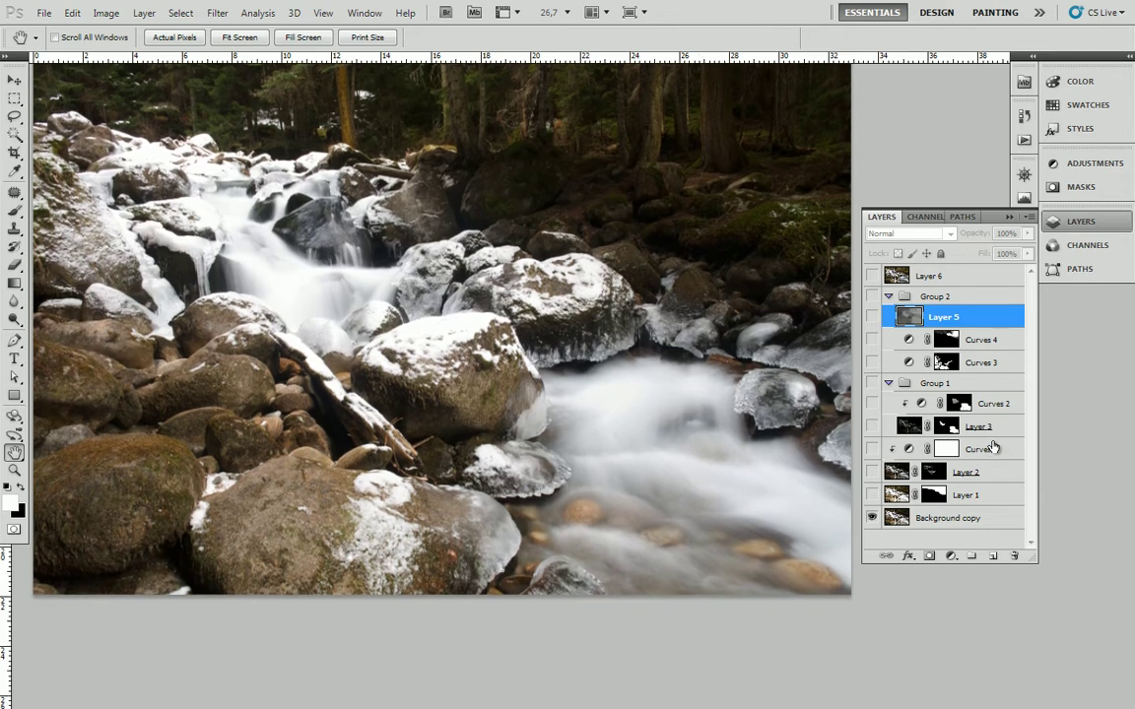
pyautogui.click(879, 402)
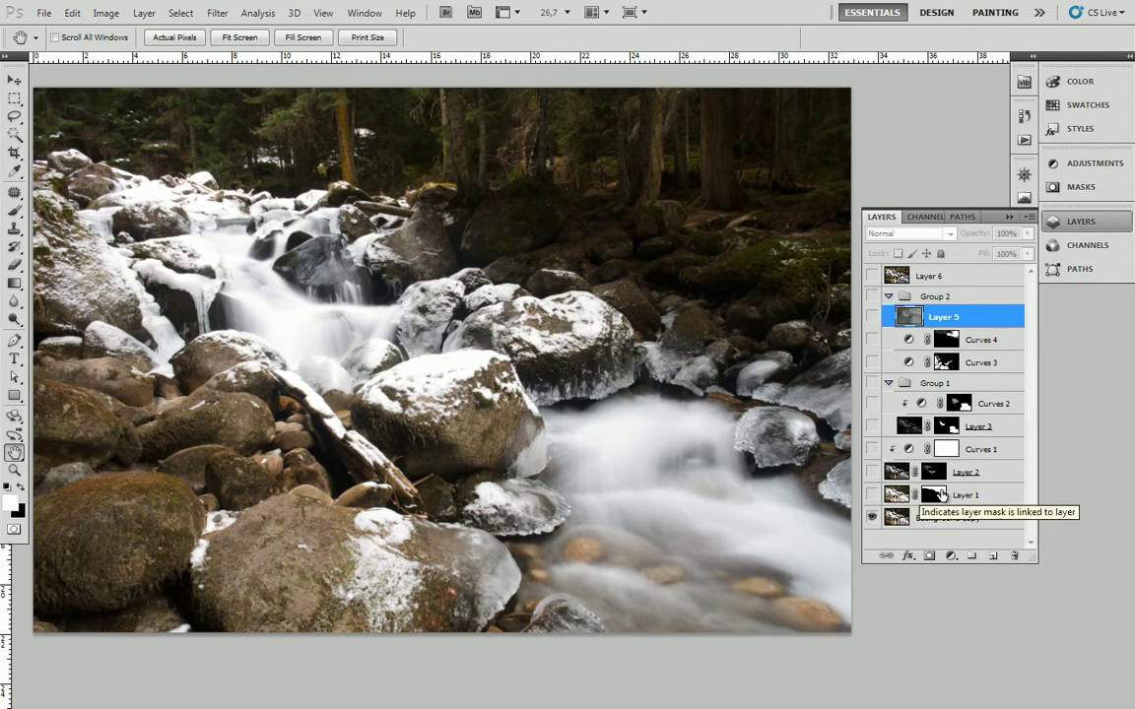
pyautogui.click(899, 474)
pyautogui.click(934, 496)
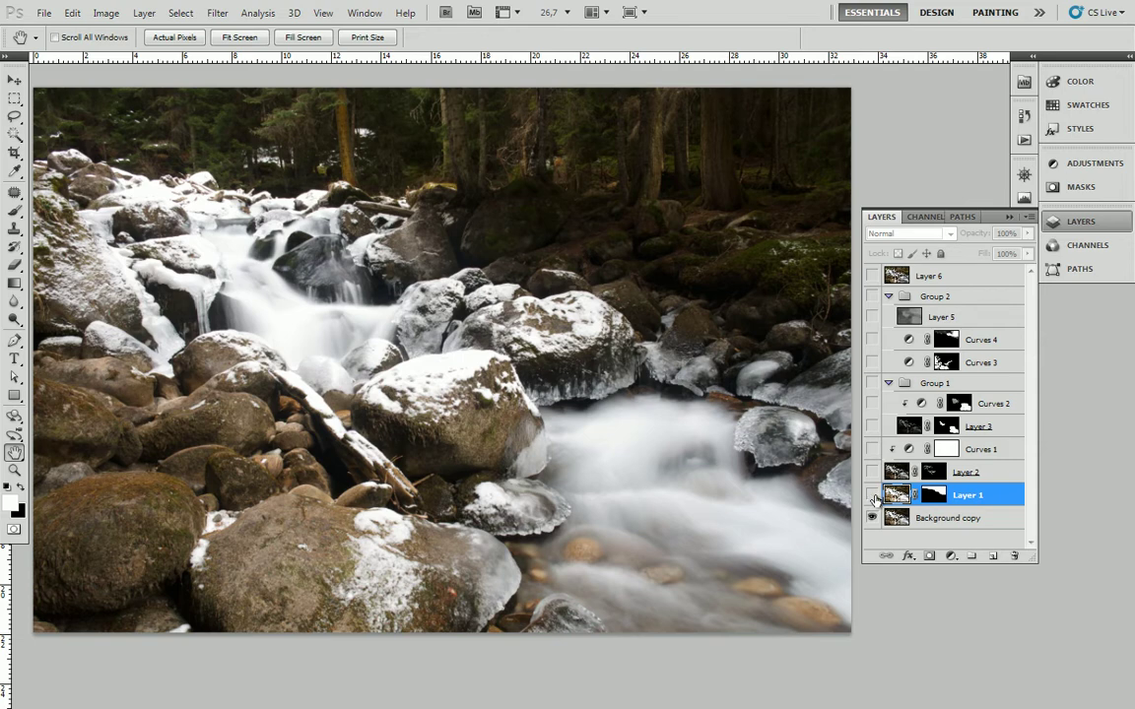
pyautogui.click(946, 518)
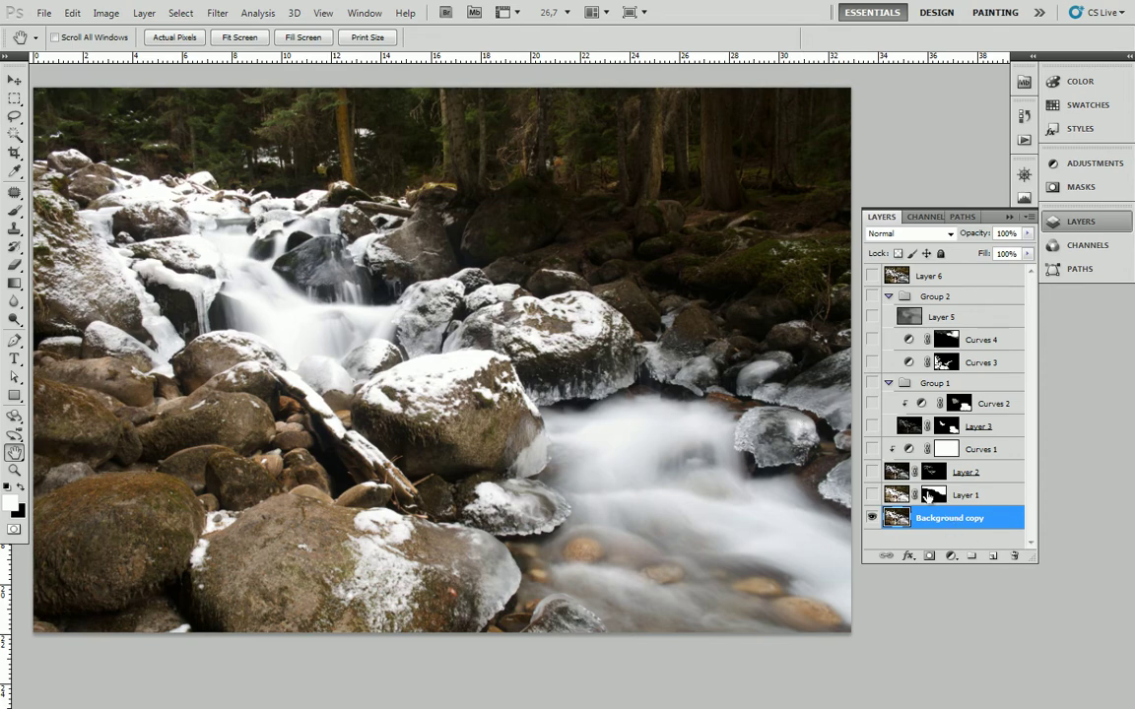
pyautogui.keyDown('shift'); pyautogui.click(938, 498); pyautogui.keyUp('shift')
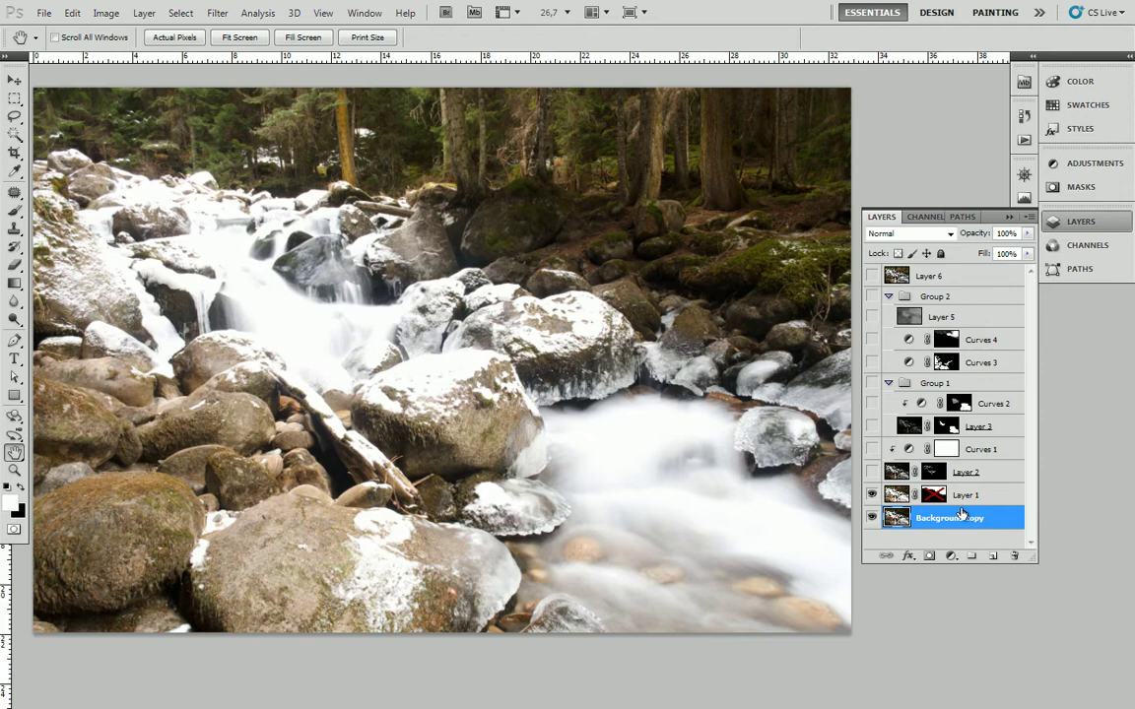
# Step: Show Layer 1 and view its mask on its own before returning to the composite
pyautogui.click(872, 496)
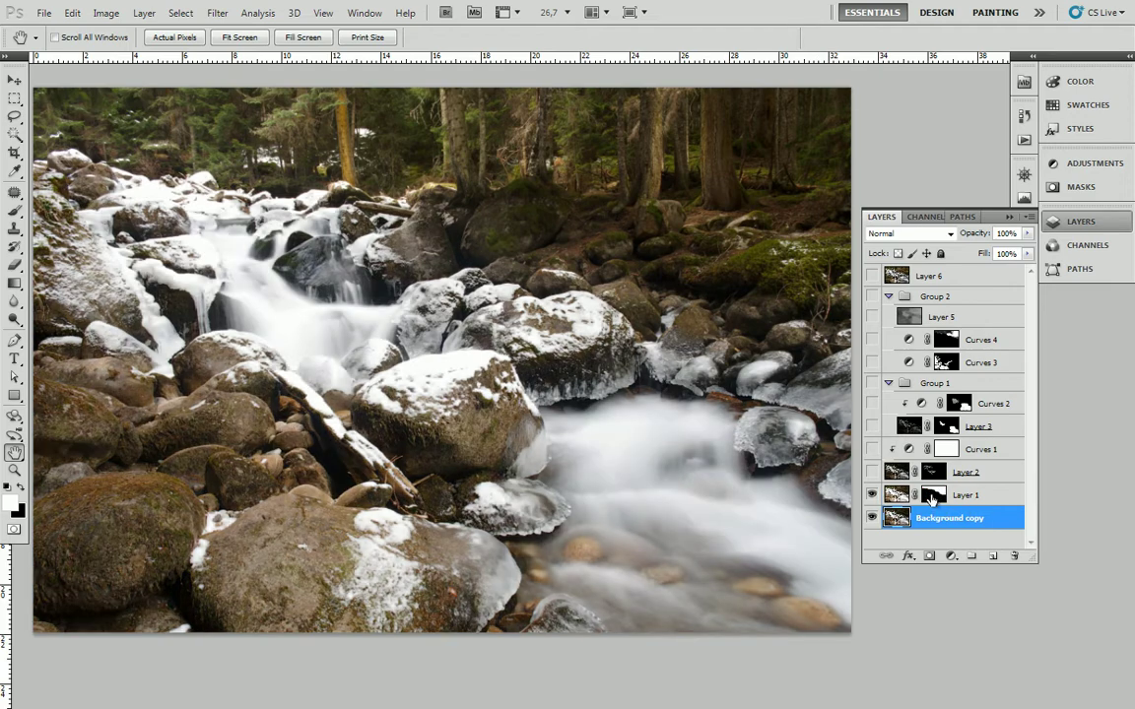
pyautogui.keyDown('alt'); pyautogui.click(934, 498); pyautogui.keyUp('alt')
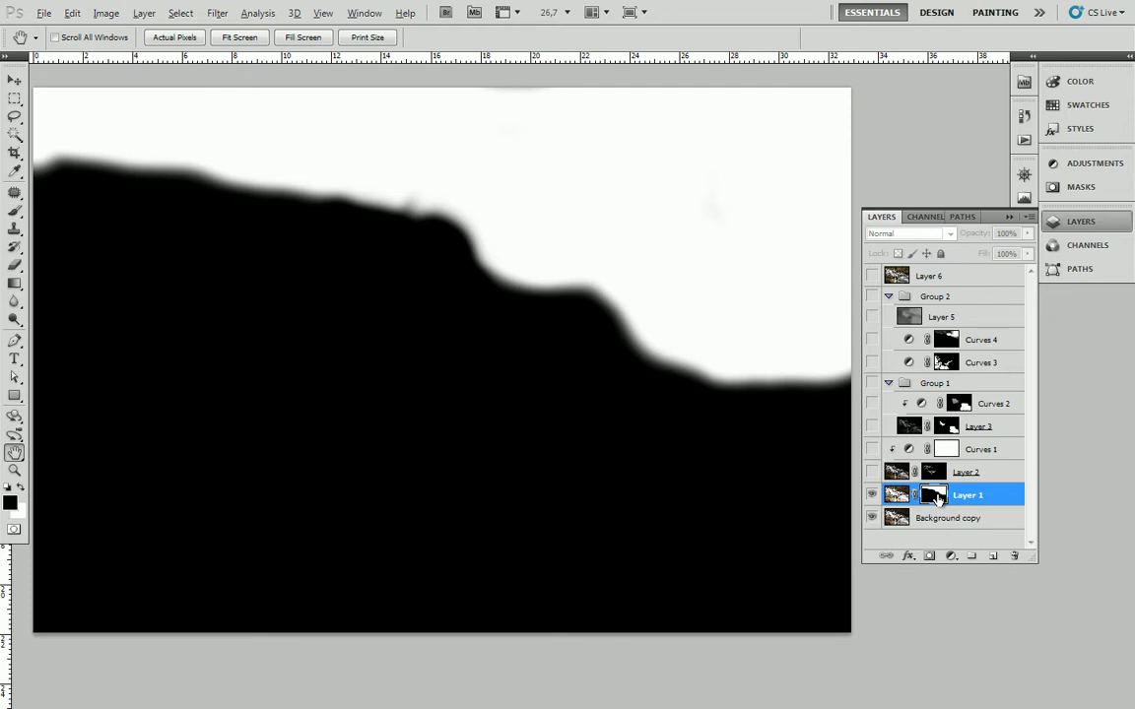
pyautogui.keyDown('alt'); pyautogui.click(934, 497); pyautogui.keyUp('alt')
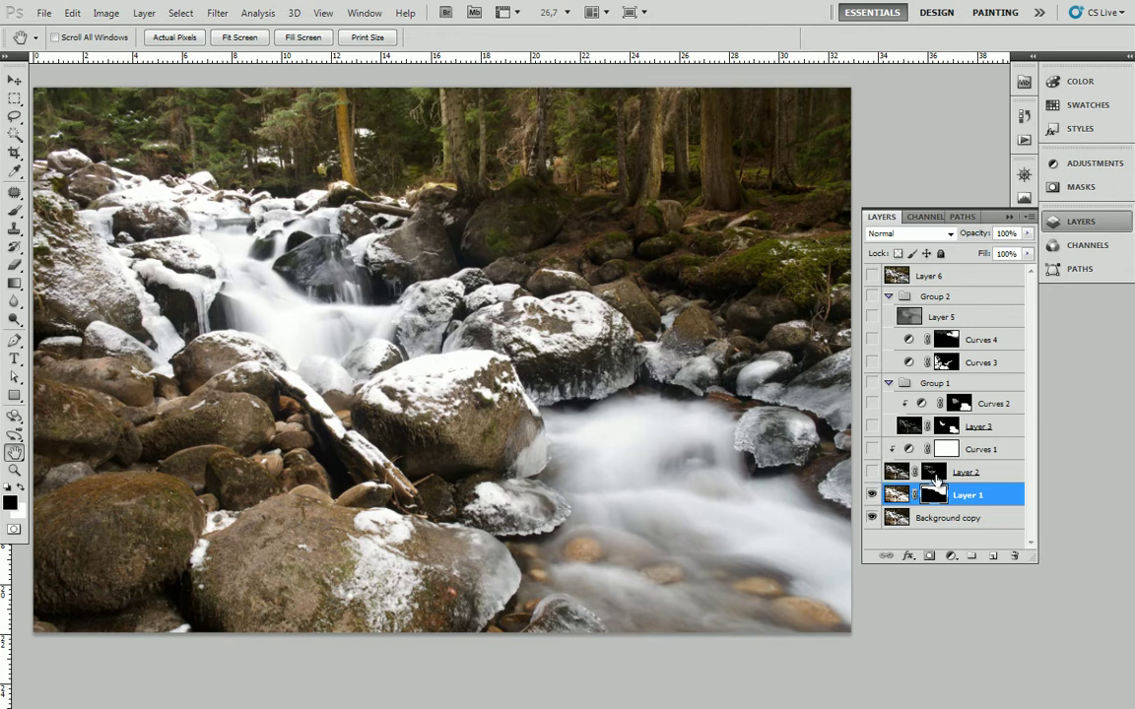
# Step: Turn on Layer 2 after checking its mask, then enable the Curves 1 adjustment
pyautogui.click(933, 474)
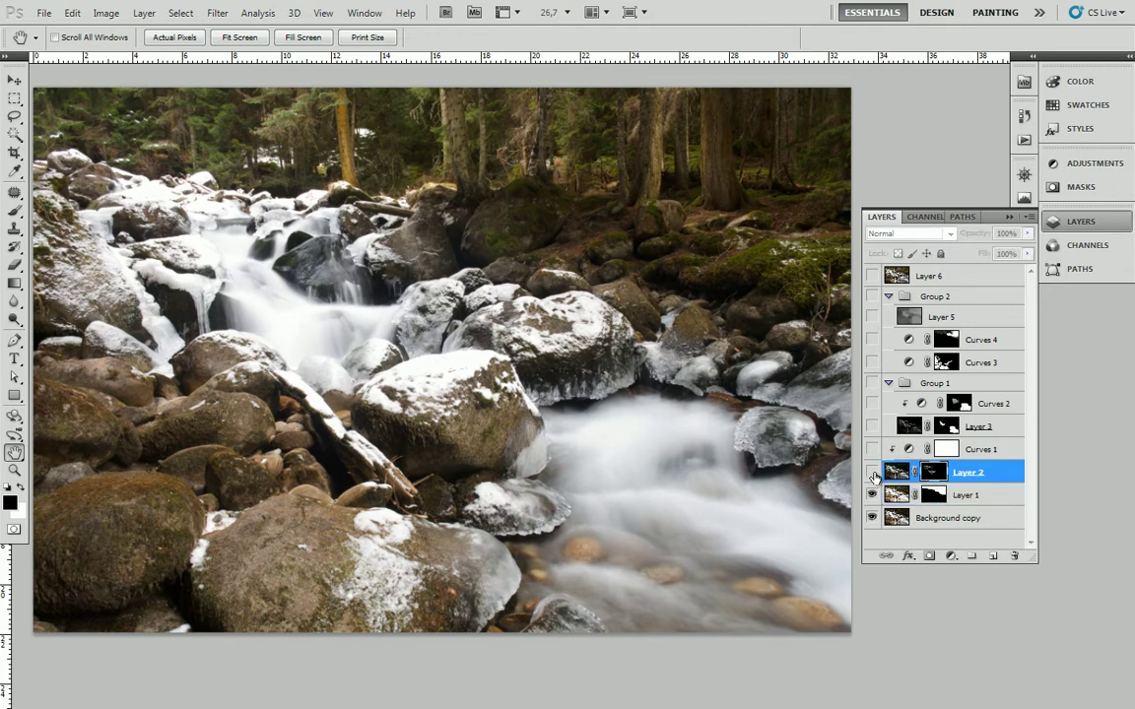
pyautogui.click(872, 473)
pyautogui.keyDown('alt'); pyautogui.click(931, 474); pyautogui.keyUp('alt')
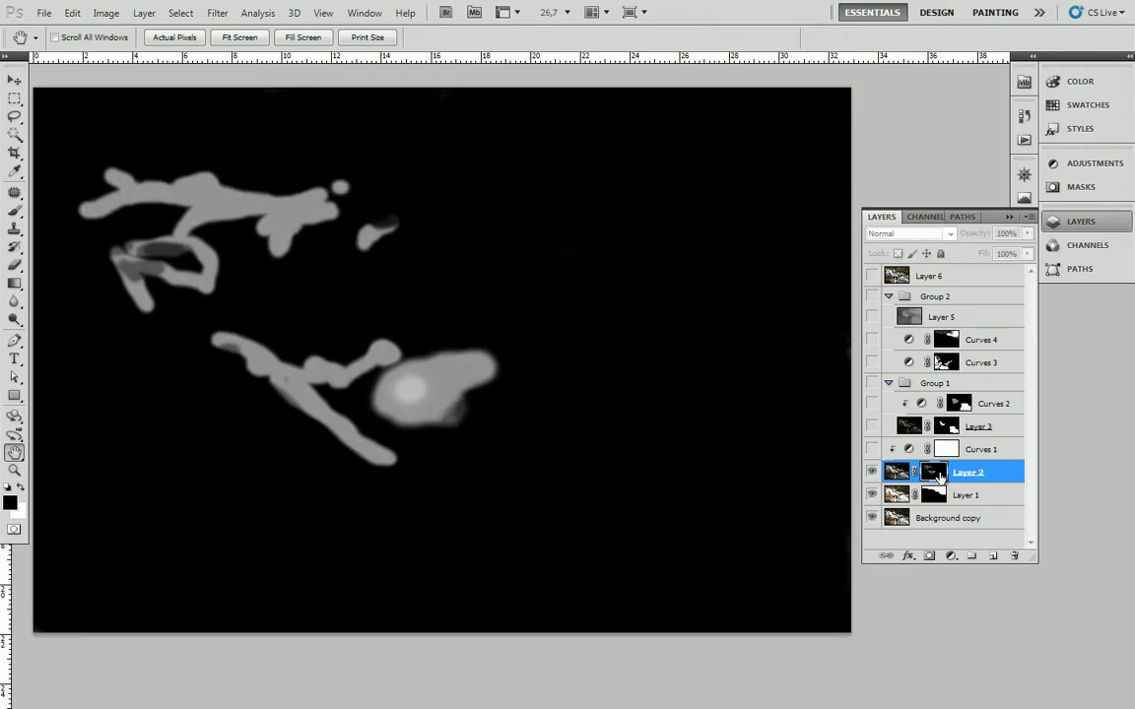
pyautogui.keyDown('alt'); pyautogui.click(934, 475); pyautogui.keyUp('alt')
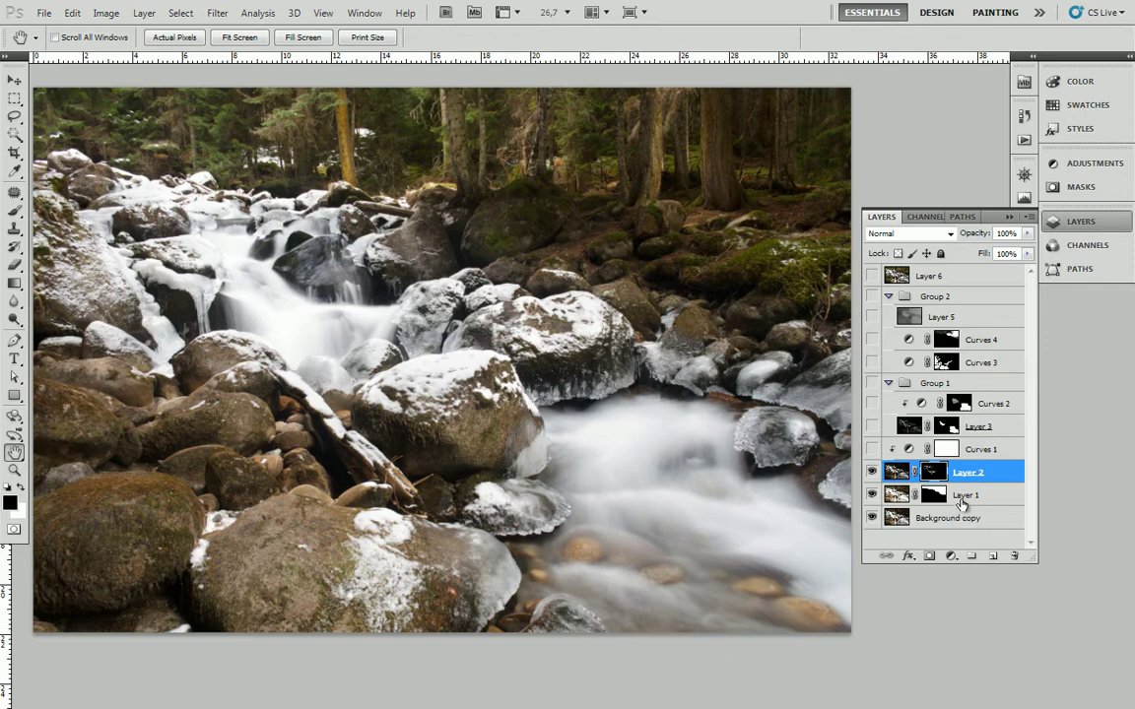
pyautogui.click(983, 450)
pyautogui.click(872, 449)
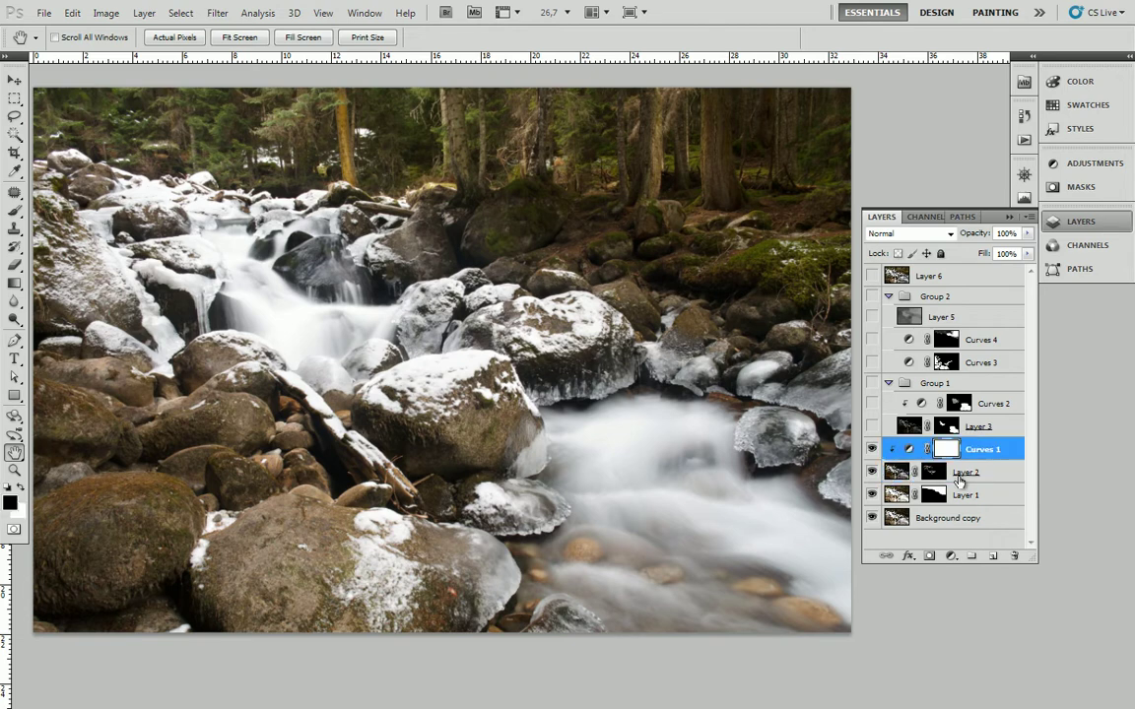
# Step: Show Group 1 with Hard Light Layer 3's mask disabled and Curves 2 hidden
pyautogui.click(940, 426)
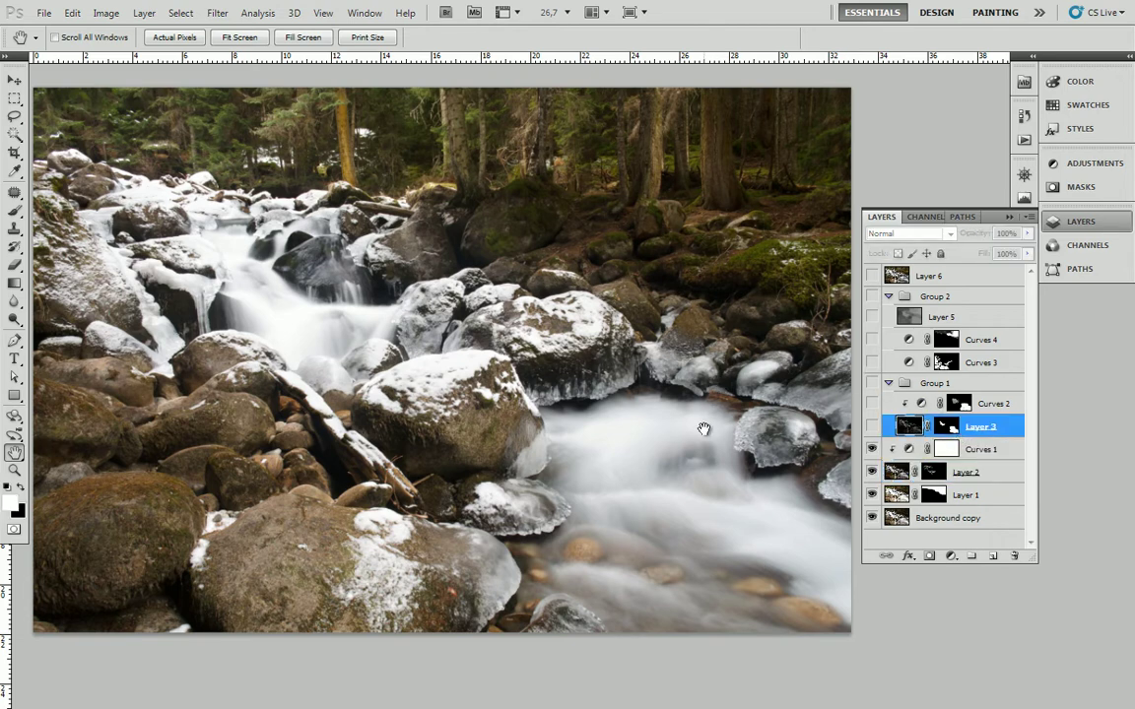
pyautogui.click(947, 427)
pyautogui.click(870, 387)
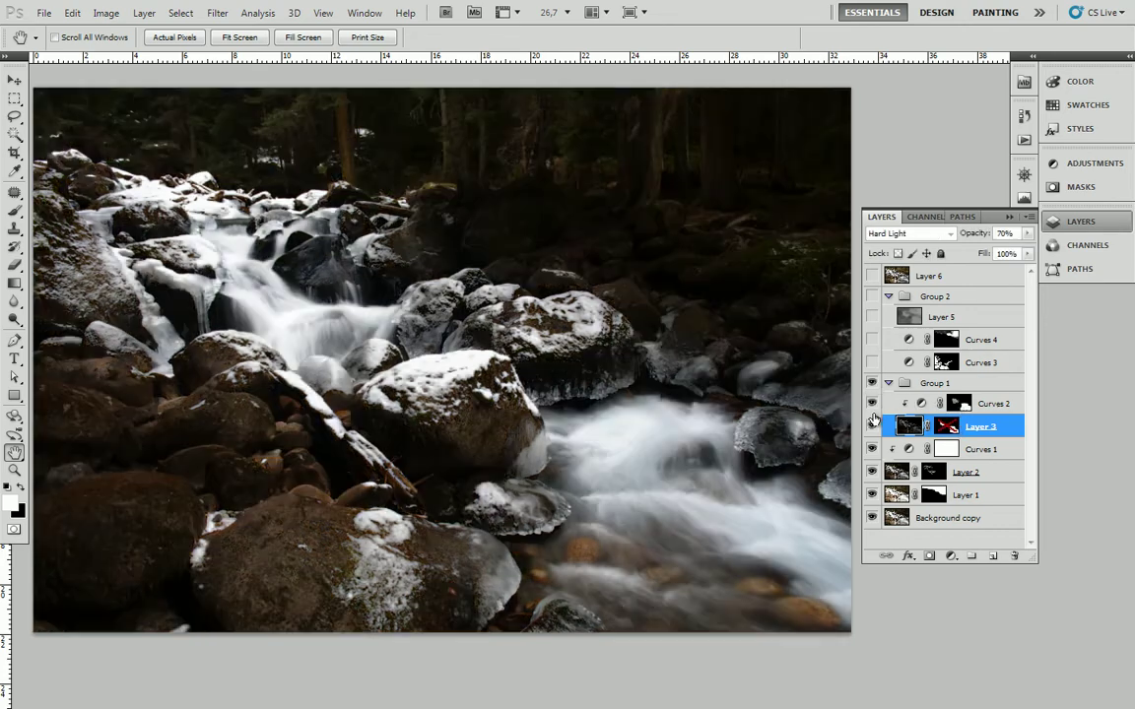
pyautogui.click(872, 424)
pyautogui.click(872, 426)
pyautogui.click(872, 404)
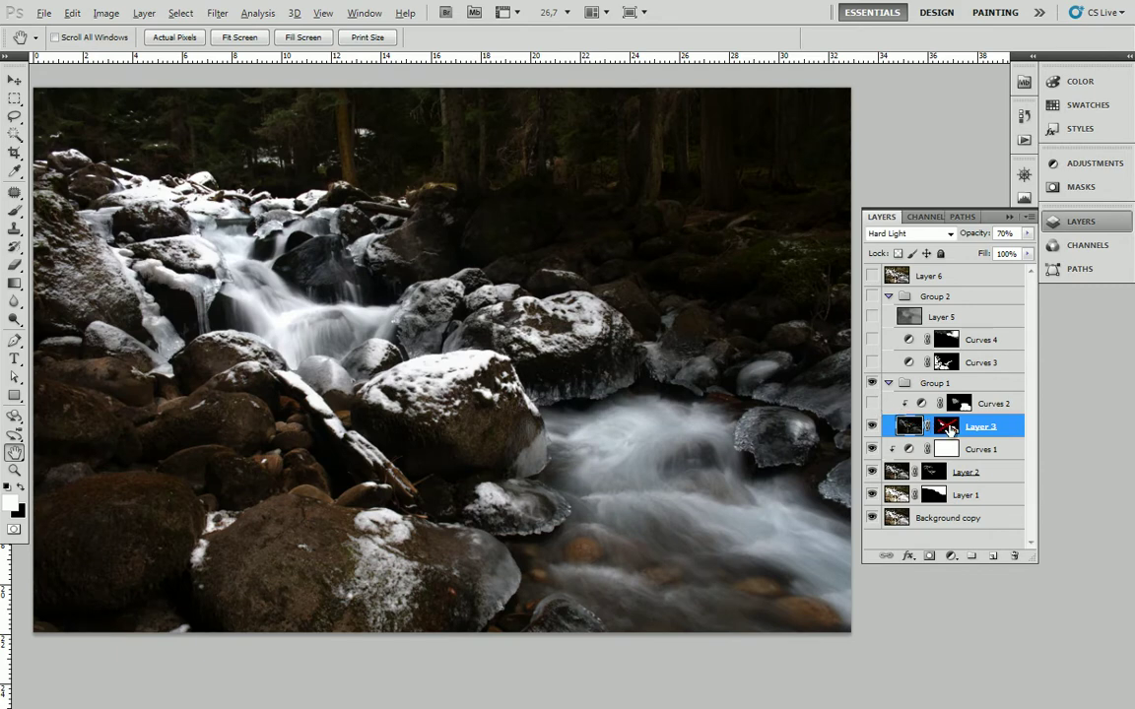
# Step: Check Layer 3's mask and effect on the water, re-enable Curves 2, and select Group 1
pyautogui.keyDown('alt'); pyautogui.click(946, 426); pyautogui.keyUp('alt')
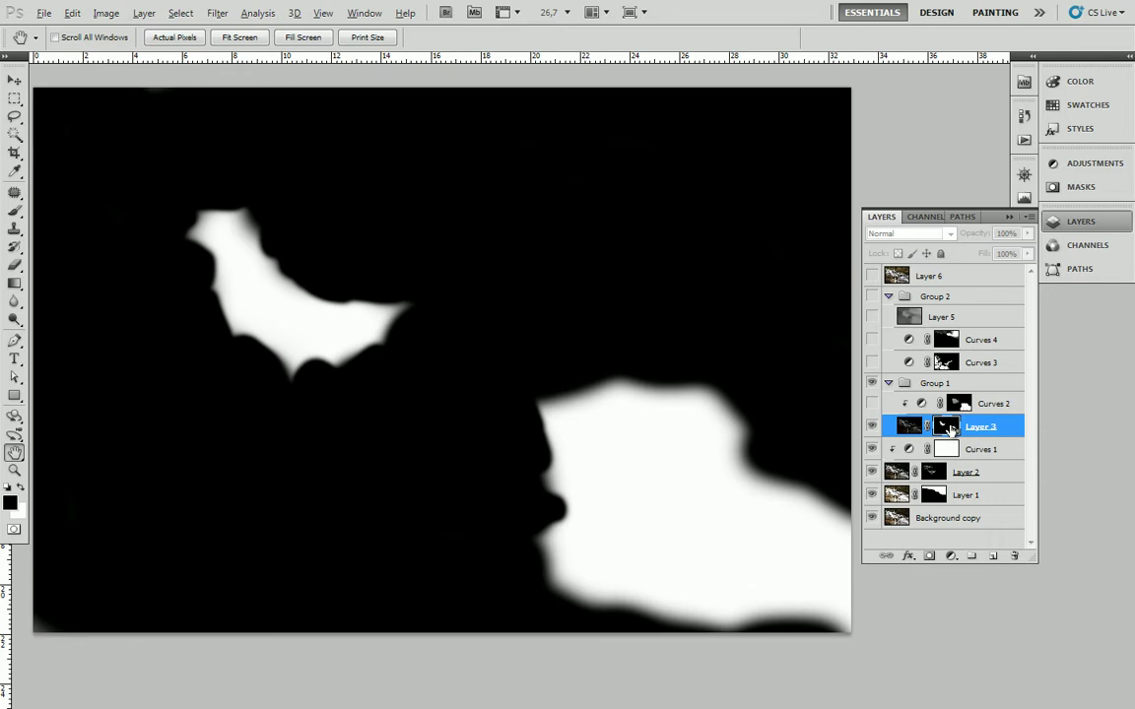
pyautogui.keyDown('alt'); pyautogui.click(949, 429); pyautogui.keyUp('alt')
pyautogui.click(873, 429)
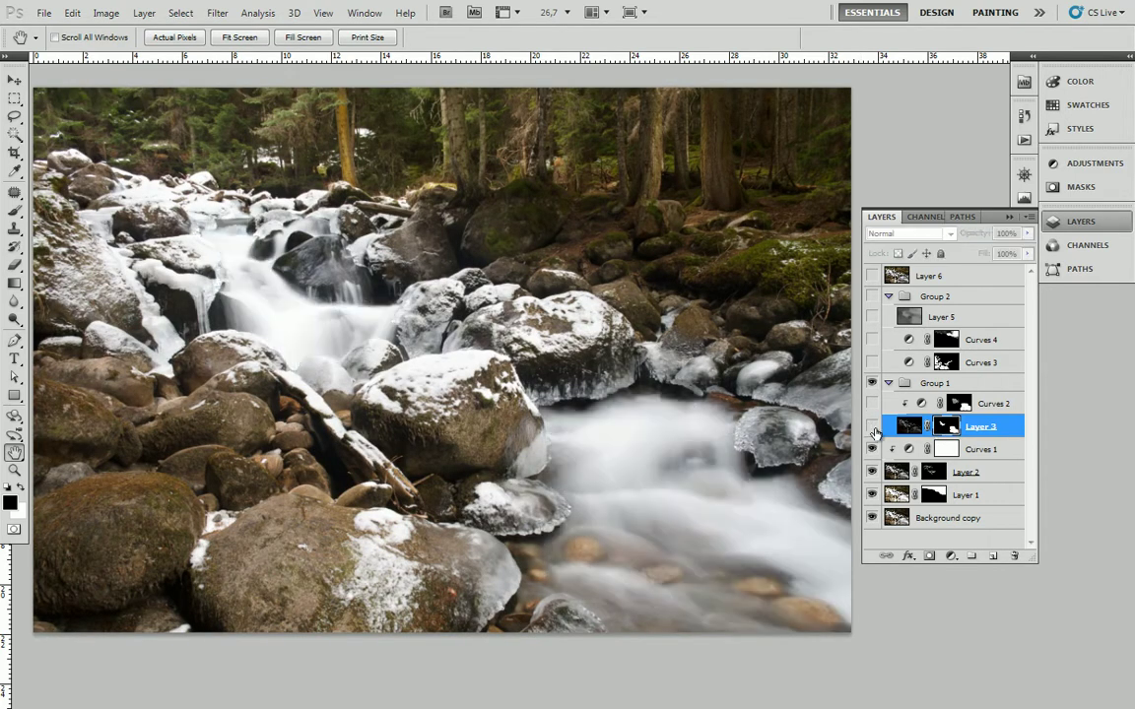
pyautogui.click(872, 427)
pyautogui.click(873, 427)
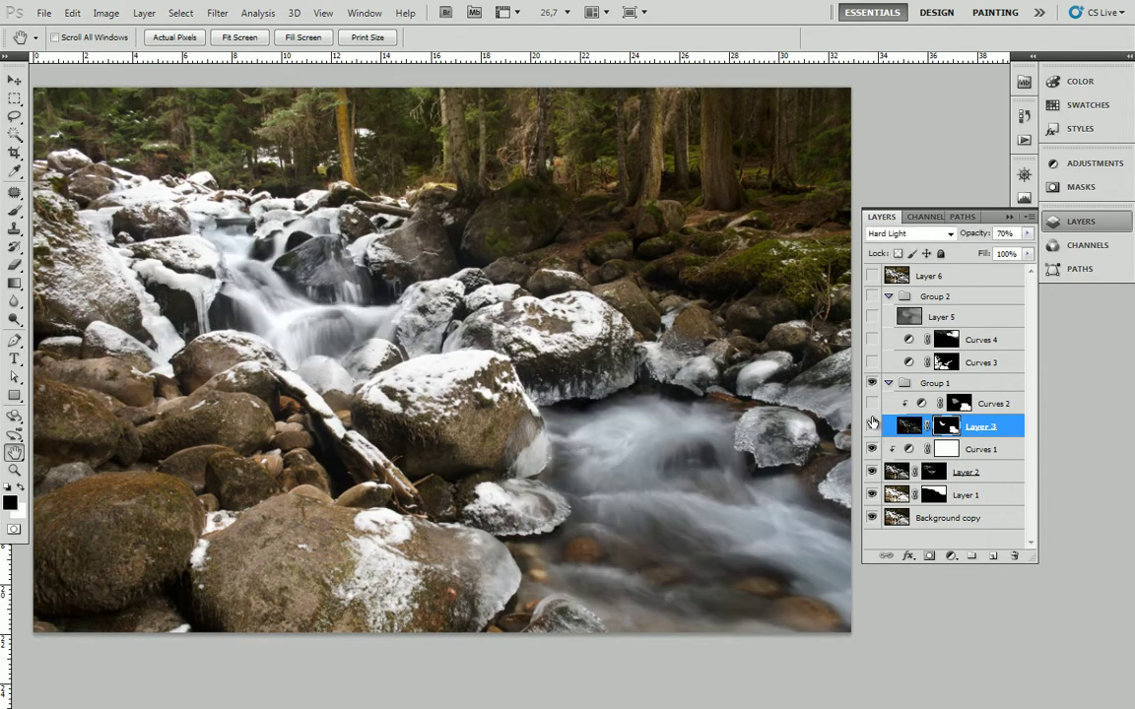
pyautogui.click(872, 405)
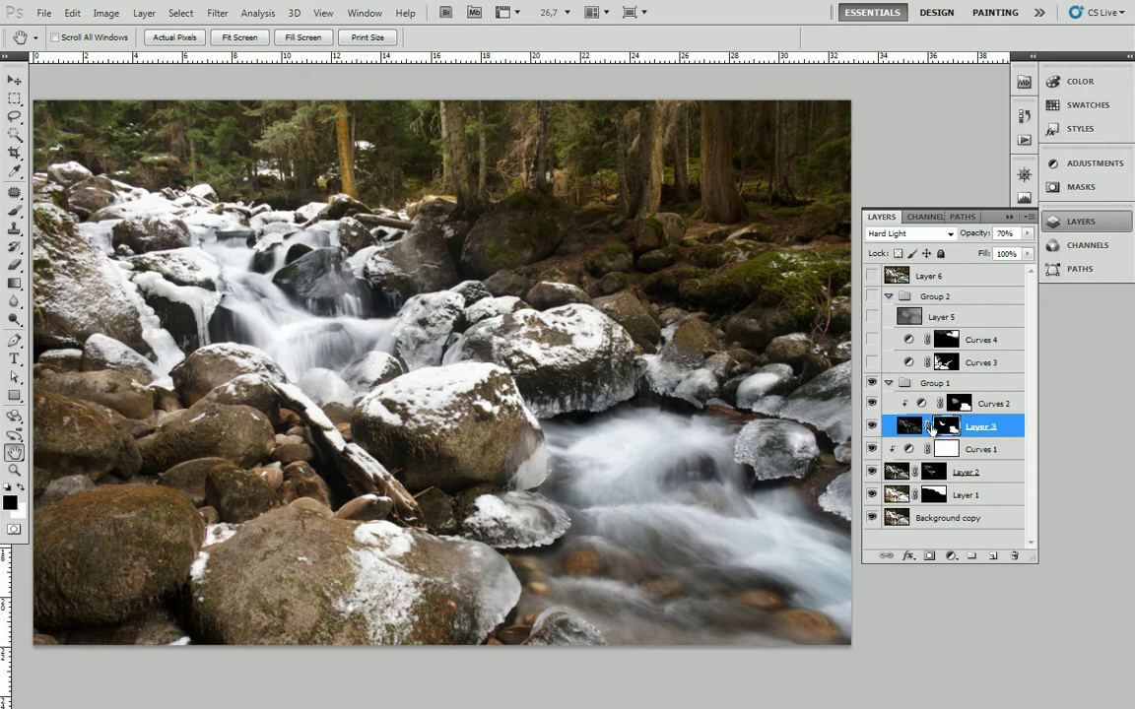
pyautogui.click(921, 387)
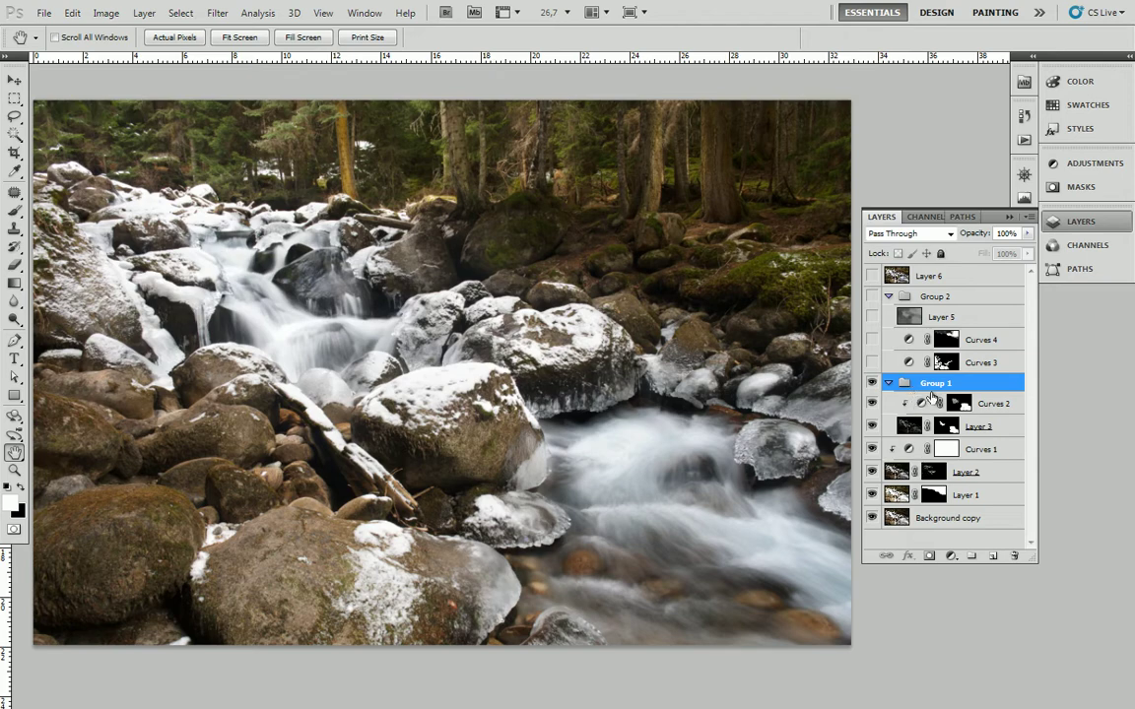
# Step: Switch on Group 2, comparing with and without Curves 3, then enable Curves 4 and Layer 5
pyautogui.scroll(1, 926, 396)
pyautogui.scroll(-1, 926, 396)
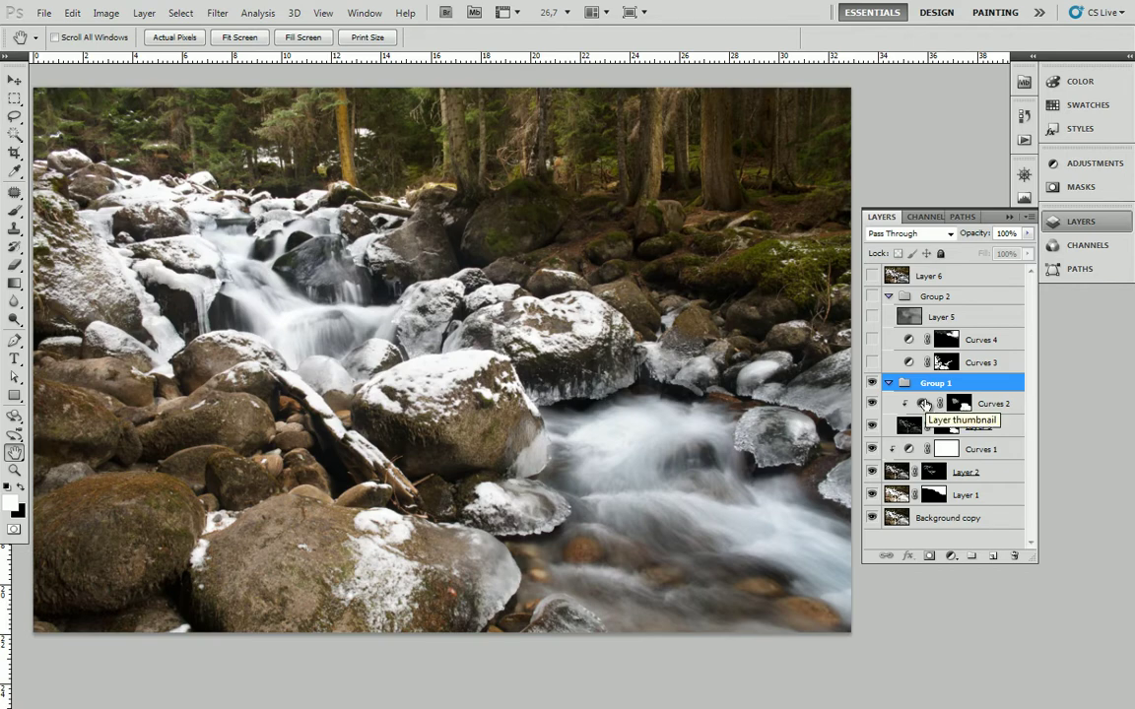
pyautogui.click(872, 362)
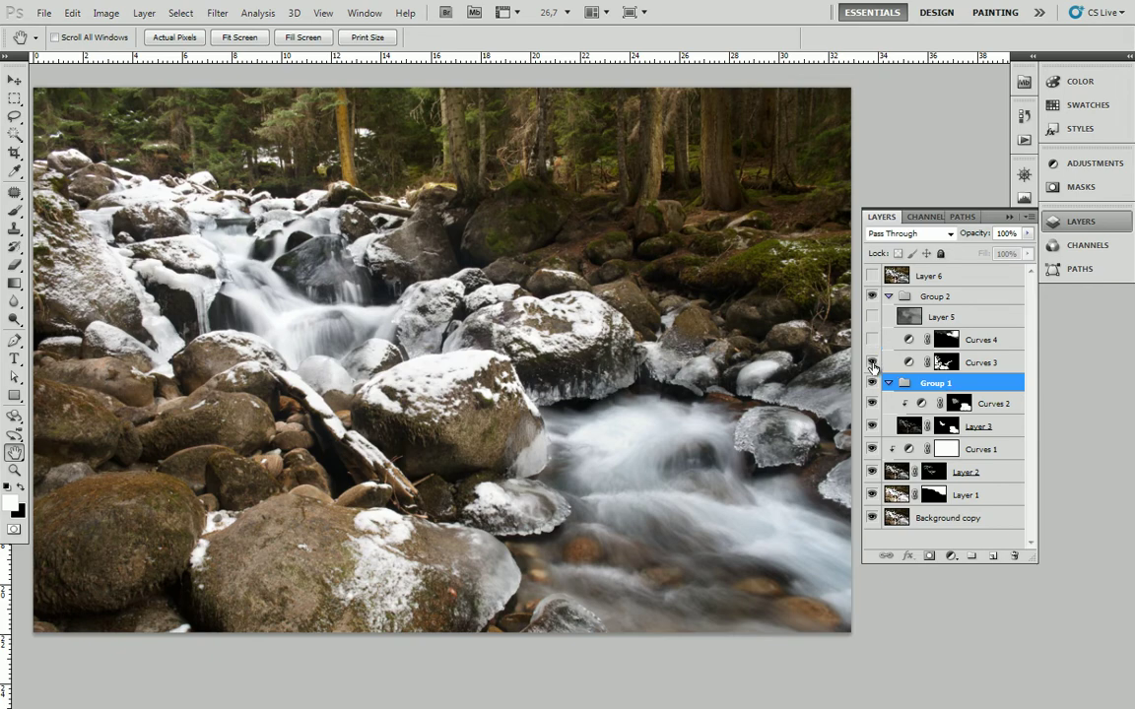
pyautogui.click(872, 362)
pyautogui.click(872, 362)
pyautogui.click(871, 363)
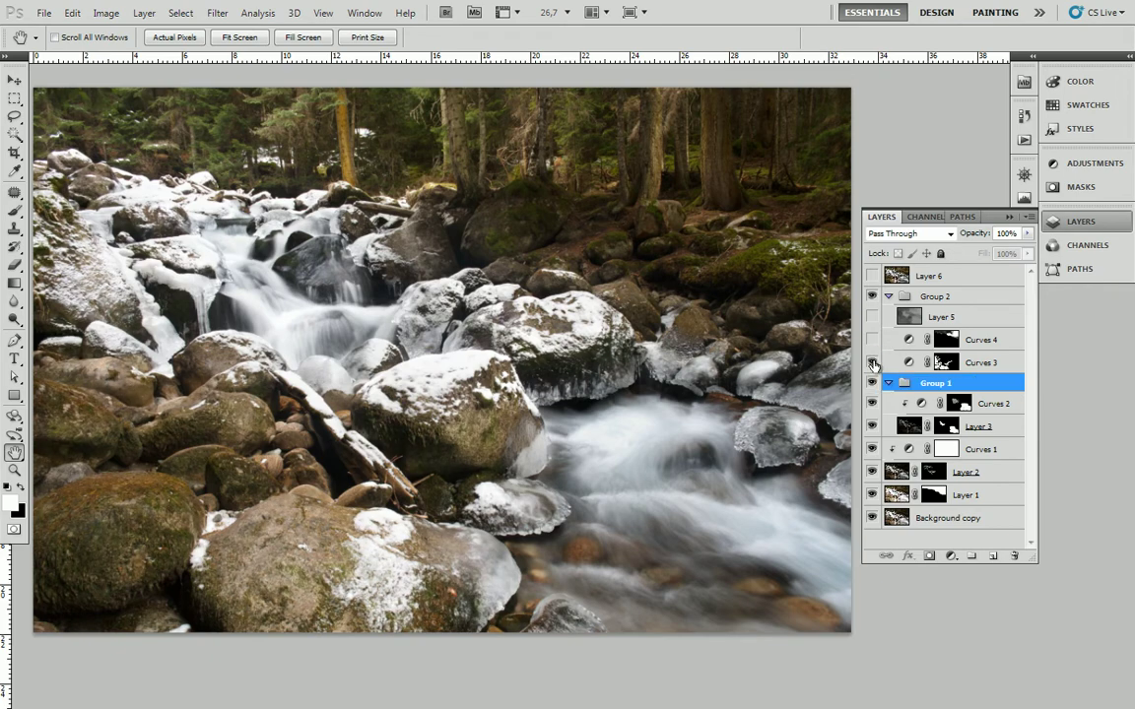
pyautogui.click(891, 363)
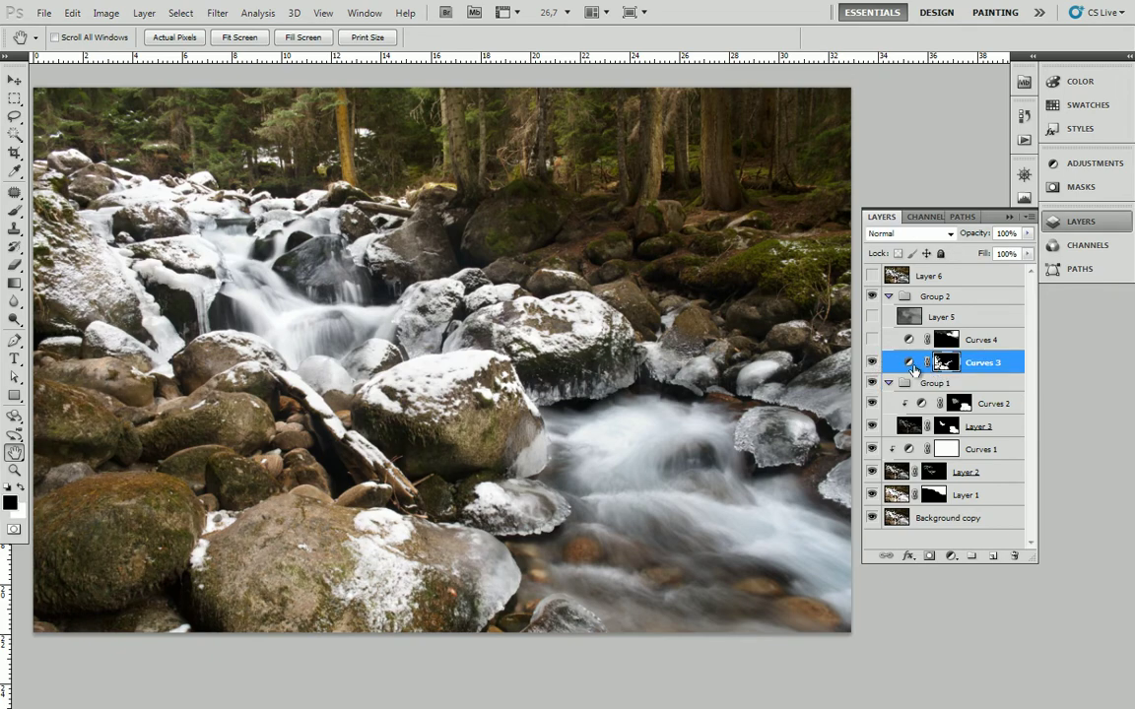
pyautogui.click(872, 339)
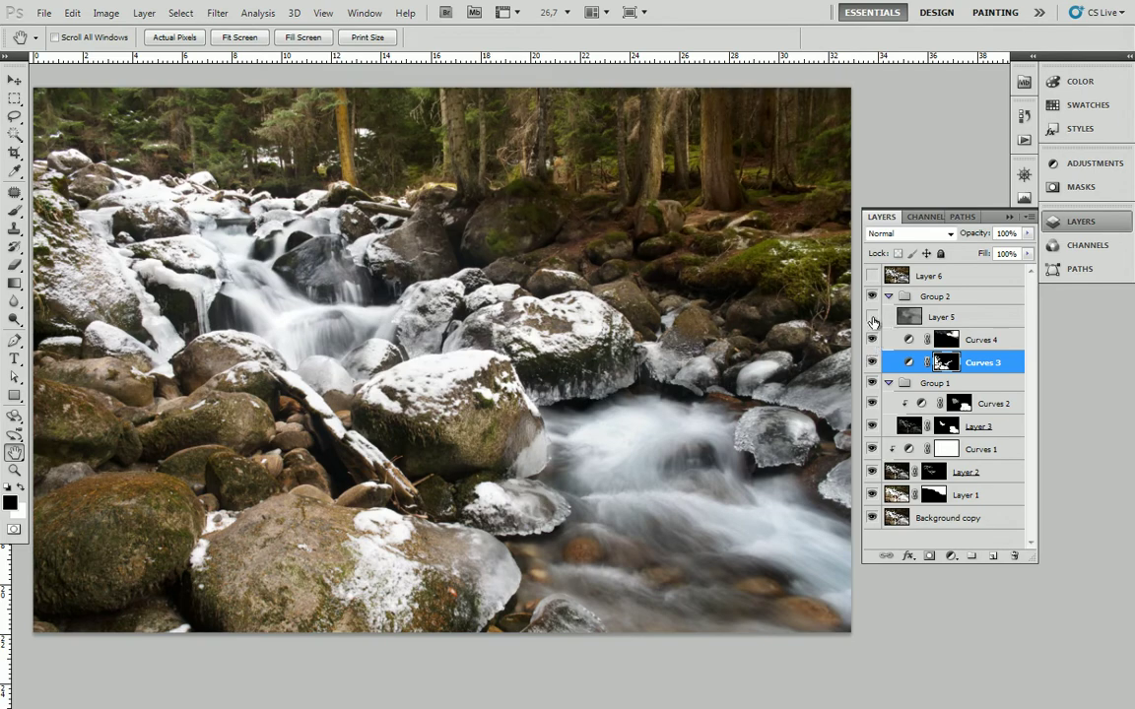
pyautogui.click(872, 317)
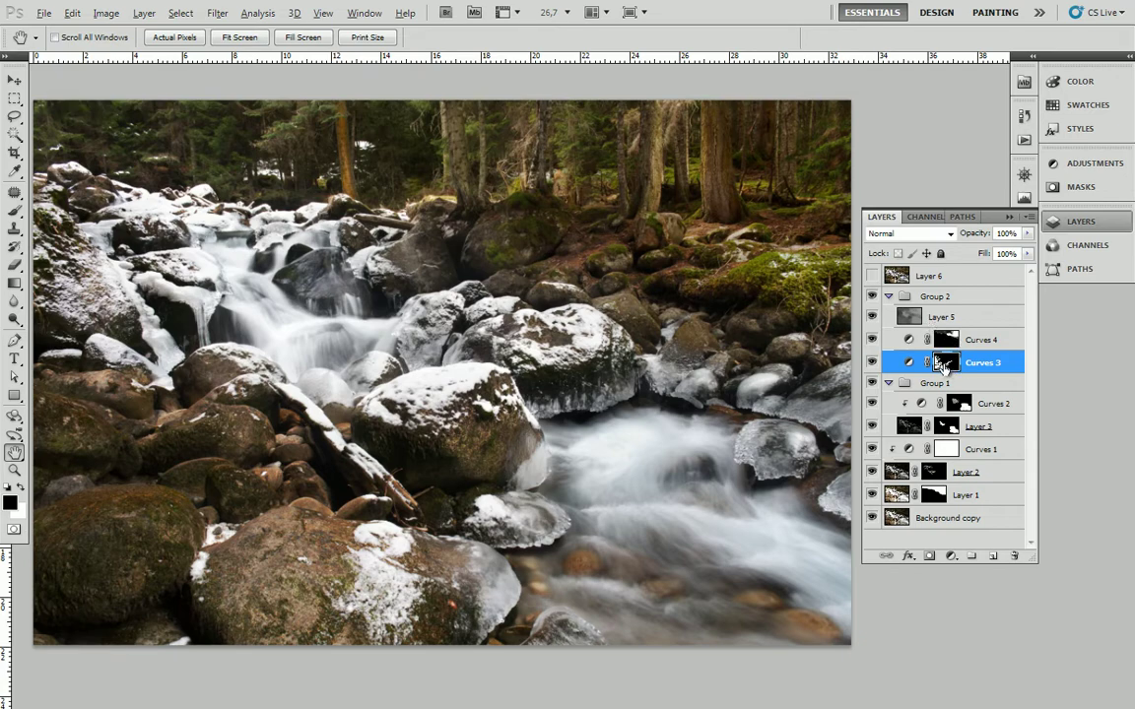
# Step: View the Curves 3 and Curves 4 masks on their own, then return to the composite
pyautogui.keyDown('alt'); pyautogui.click(944, 364); pyautogui.keyUp('alt')
pyautogui.keyDown('alt'); pyautogui.click(944, 363); pyautogui.keyUp('alt')
pyautogui.keyDown('alt'); pyautogui.click(952, 341); pyautogui.keyUp('alt')
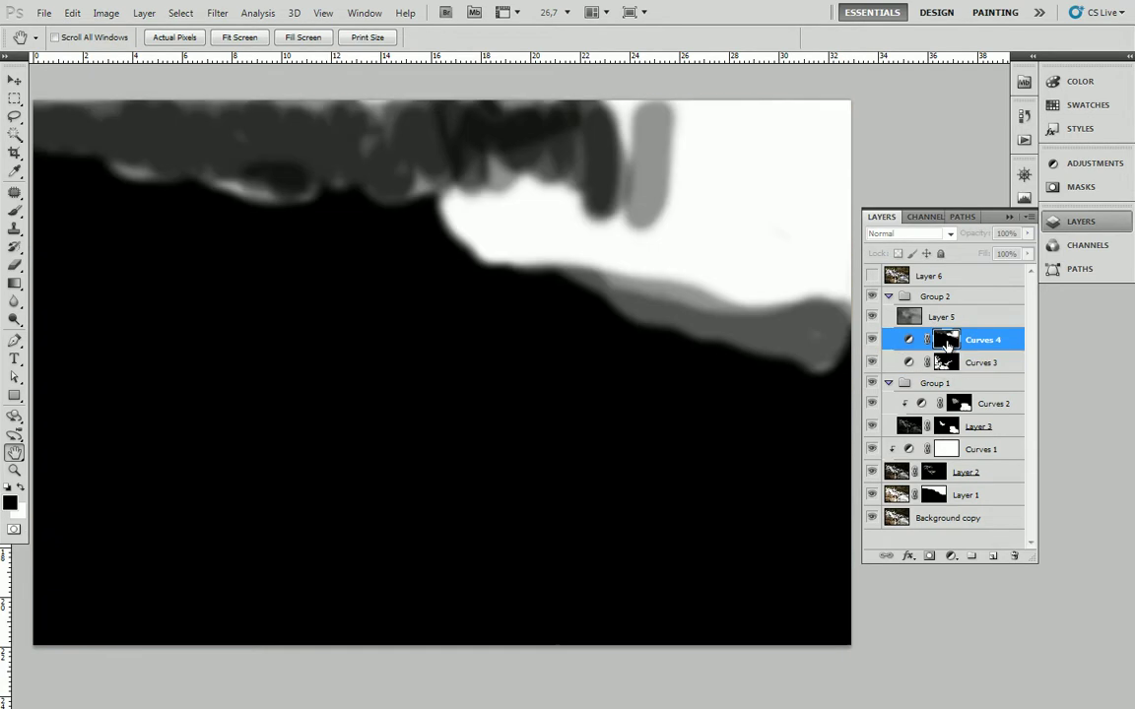
pyautogui.keyDown('alt'); pyautogui.click(954, 340); pyautogui.keyUp('alt')
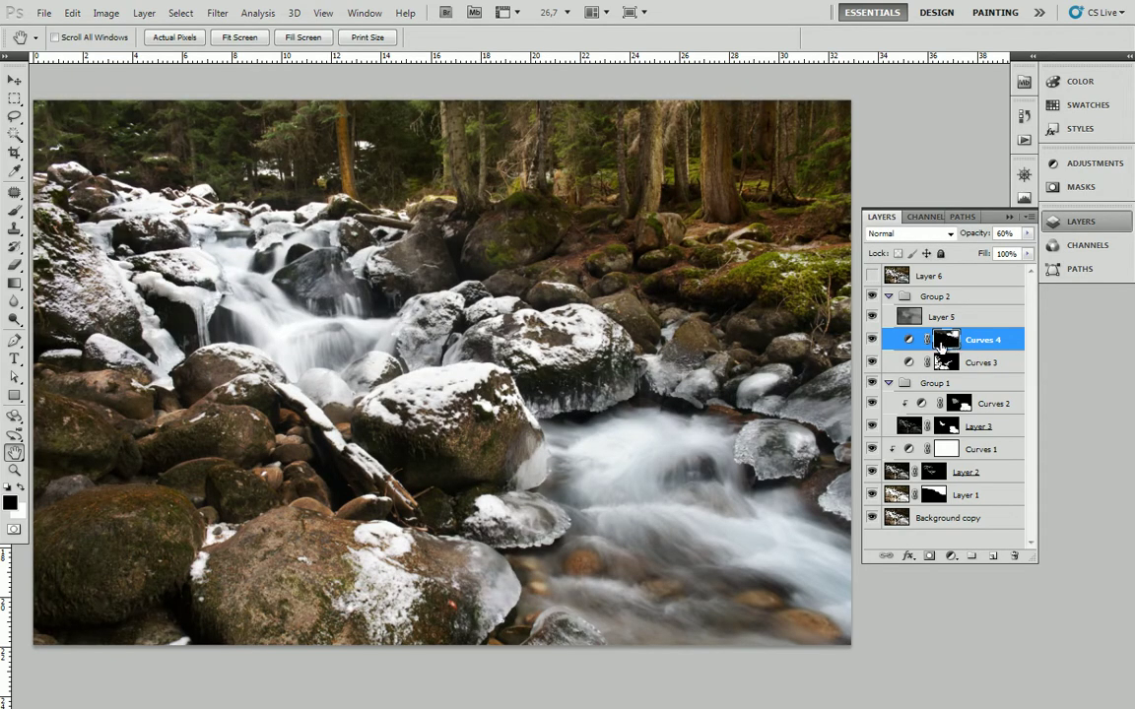
# Step: Compare the stream with and without the Layer 5 overlay, leaving it visible
pyautogui.click(934, 317)
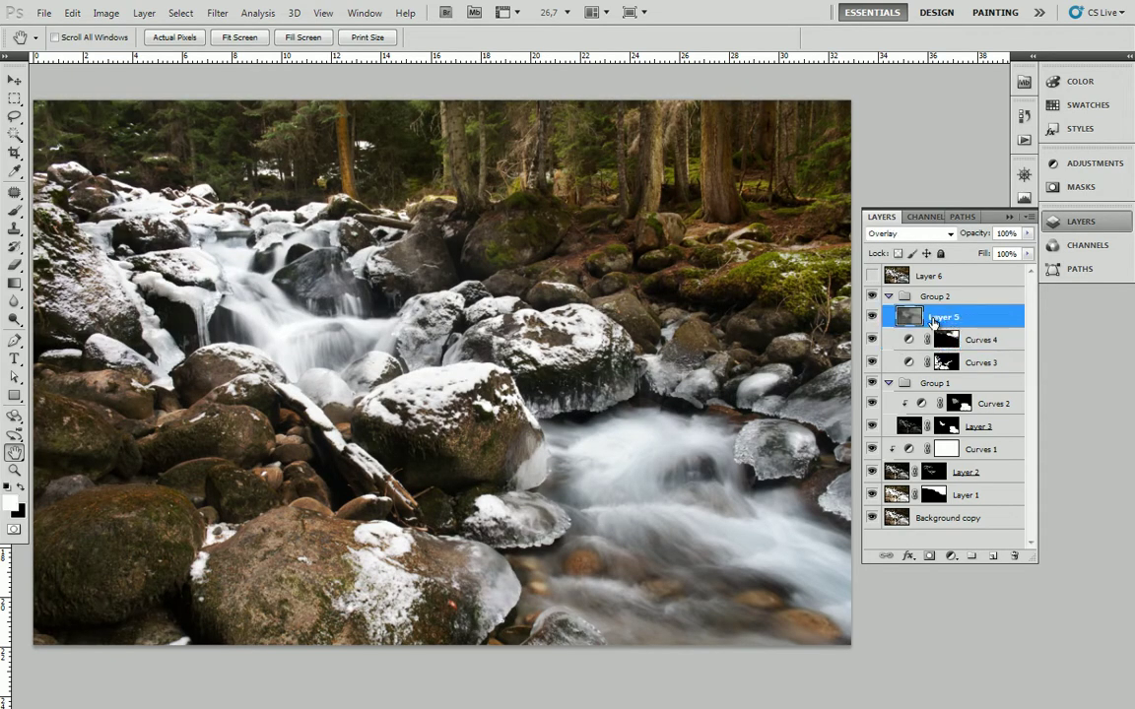
pyautogui.click(872, 317)
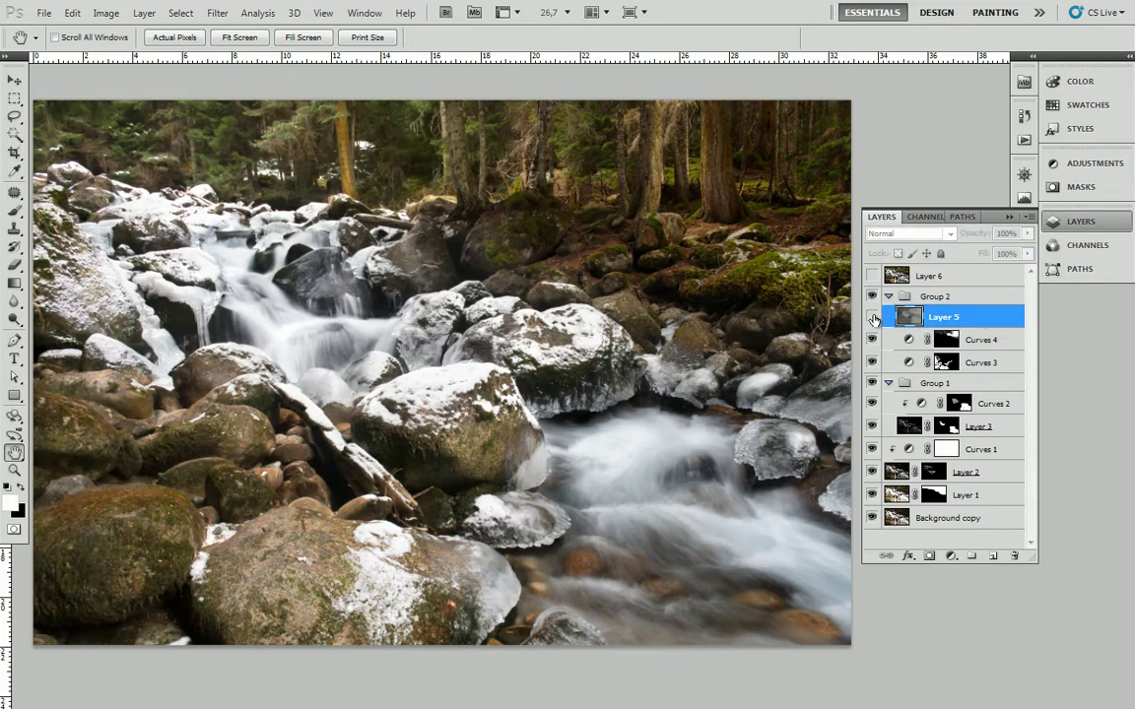
pyautogui.click(872, 317)
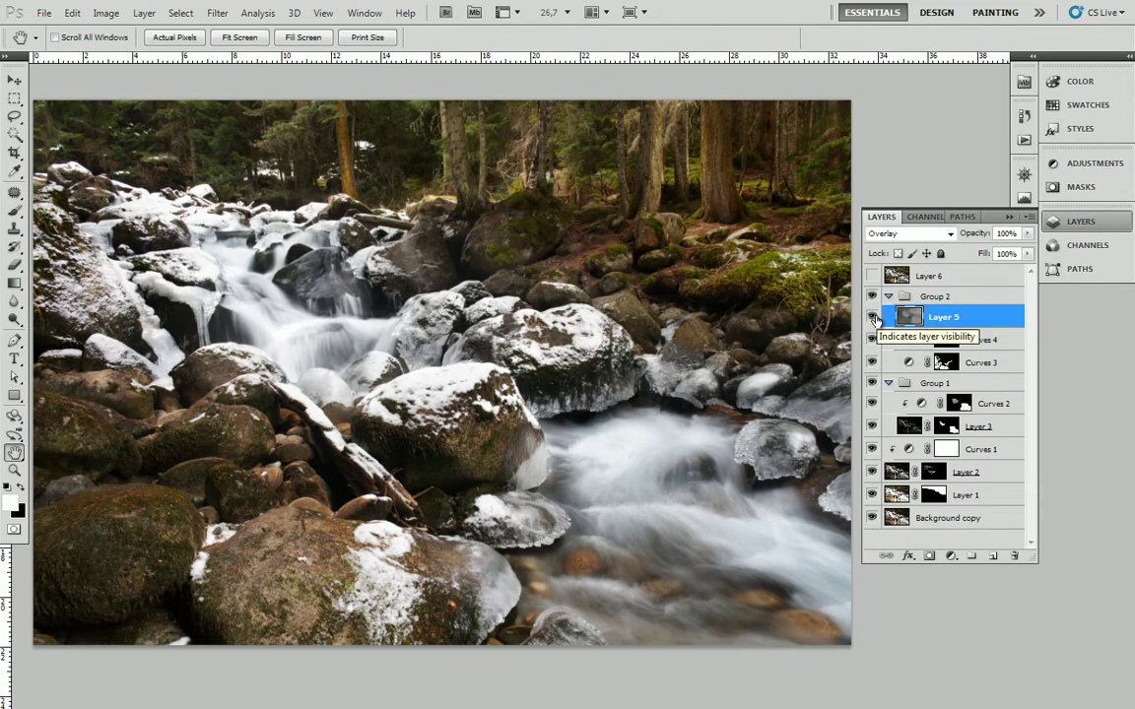
pyautogui.click(872, 317)
pyautogui.click(872, 317)
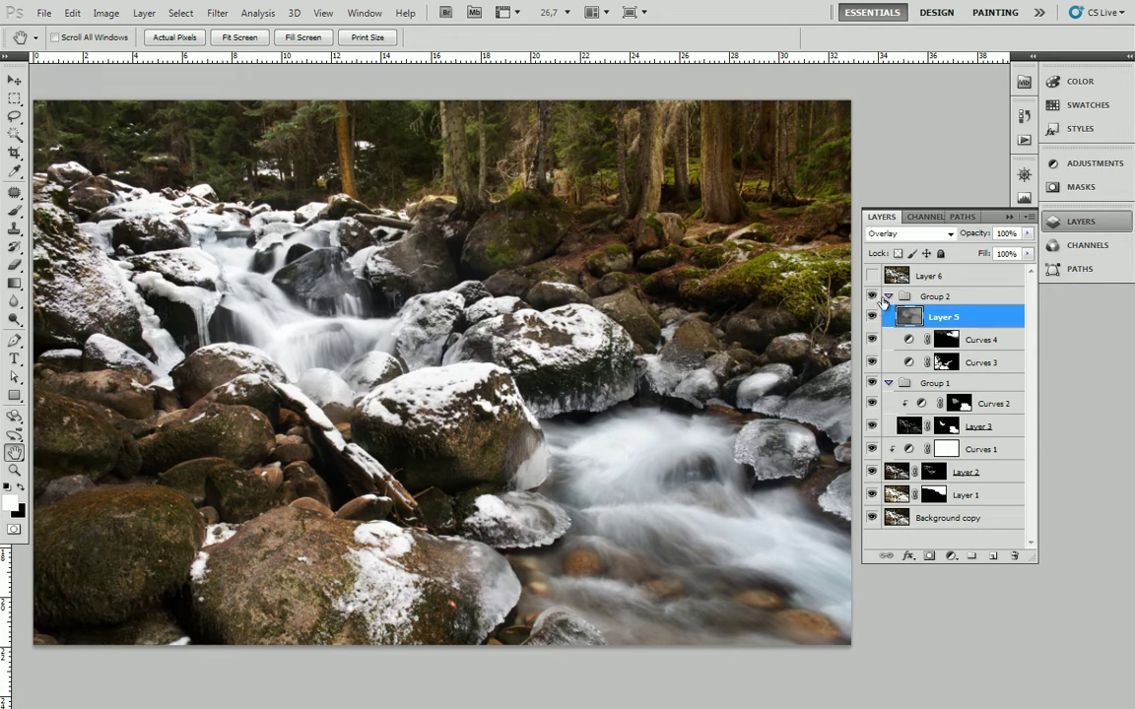
# Step: Turn on and select Layer 6 at the top, then switch to Lightroom
pyautogui.click(872, 276)
pyautogui.click(916, 277)
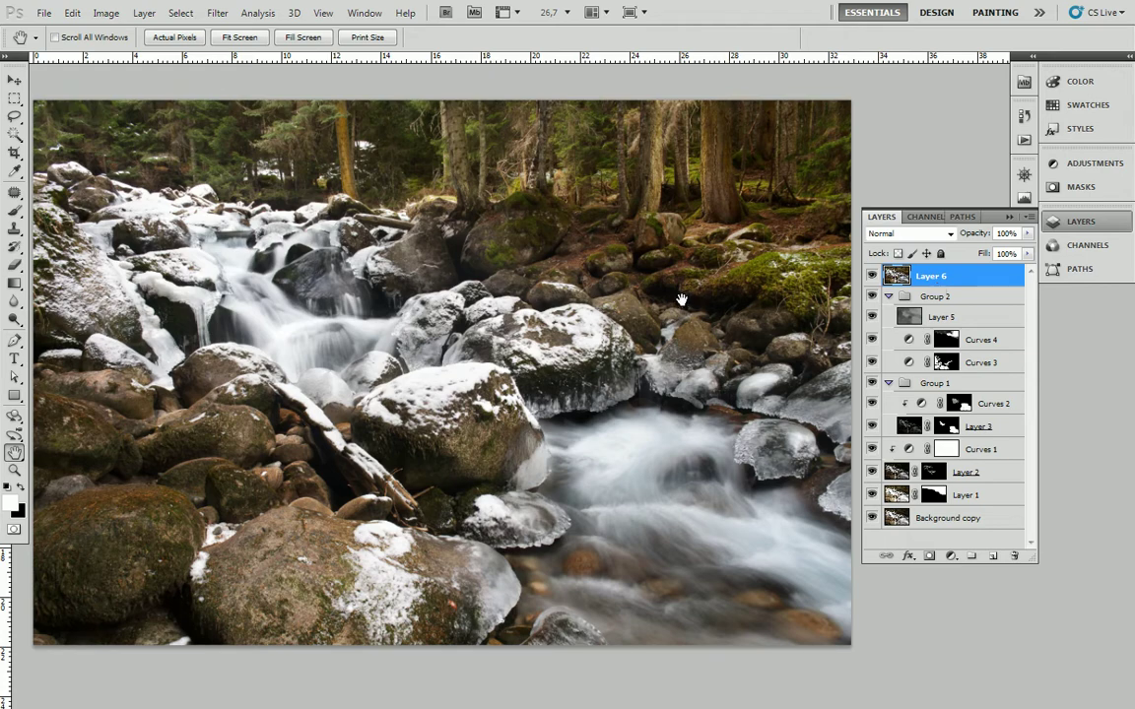
pyautogui.hotkey('alt', 'Tab')
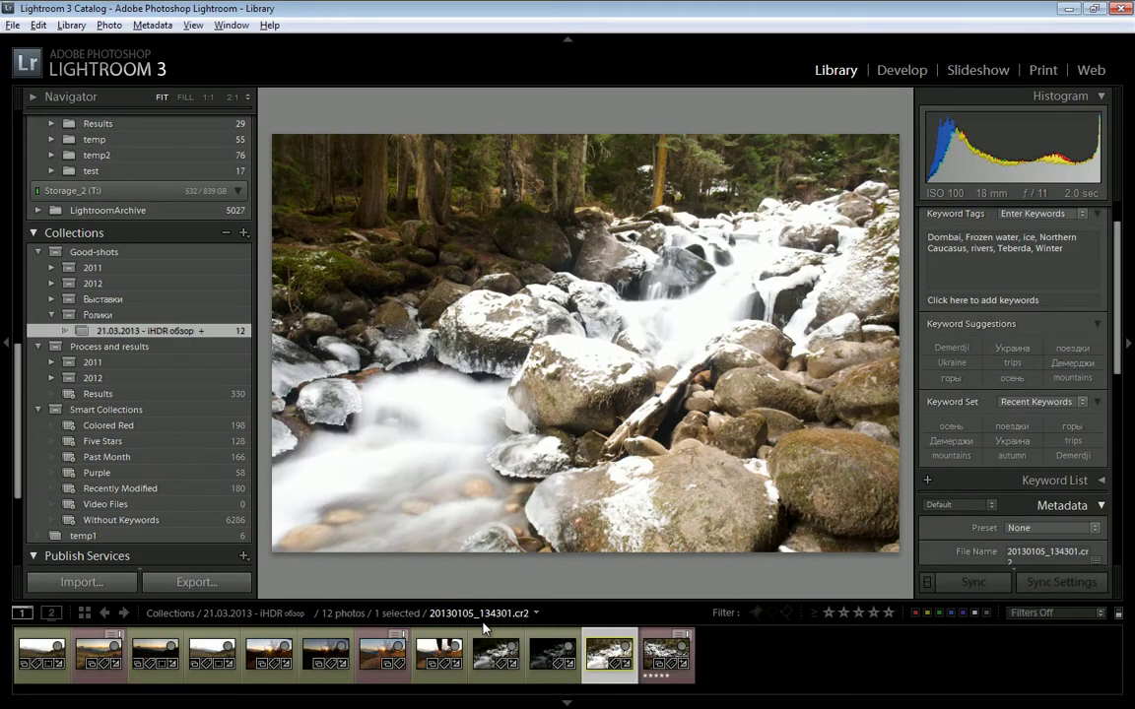
# Step: Compare bush sunset exposures IMG_5006, darker IMG_5007 and finger-shaded IMG_5008, then return to Photoshop
pyautogui.click(282, 642)
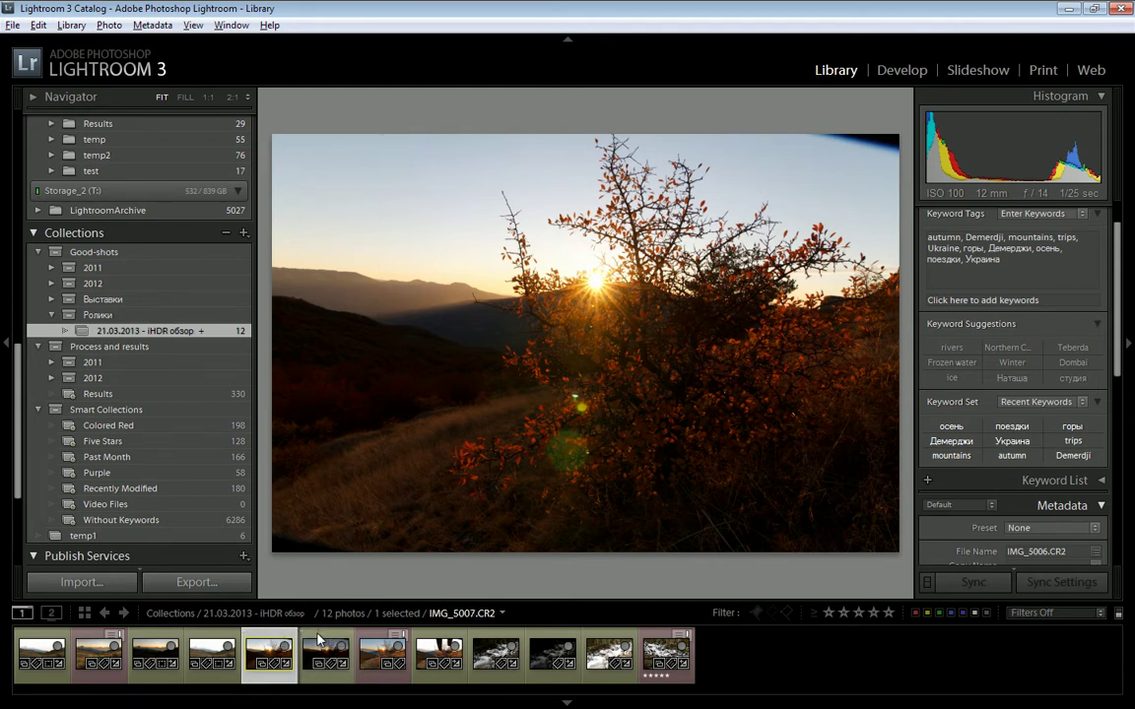
pyautogui.click(322, 642)
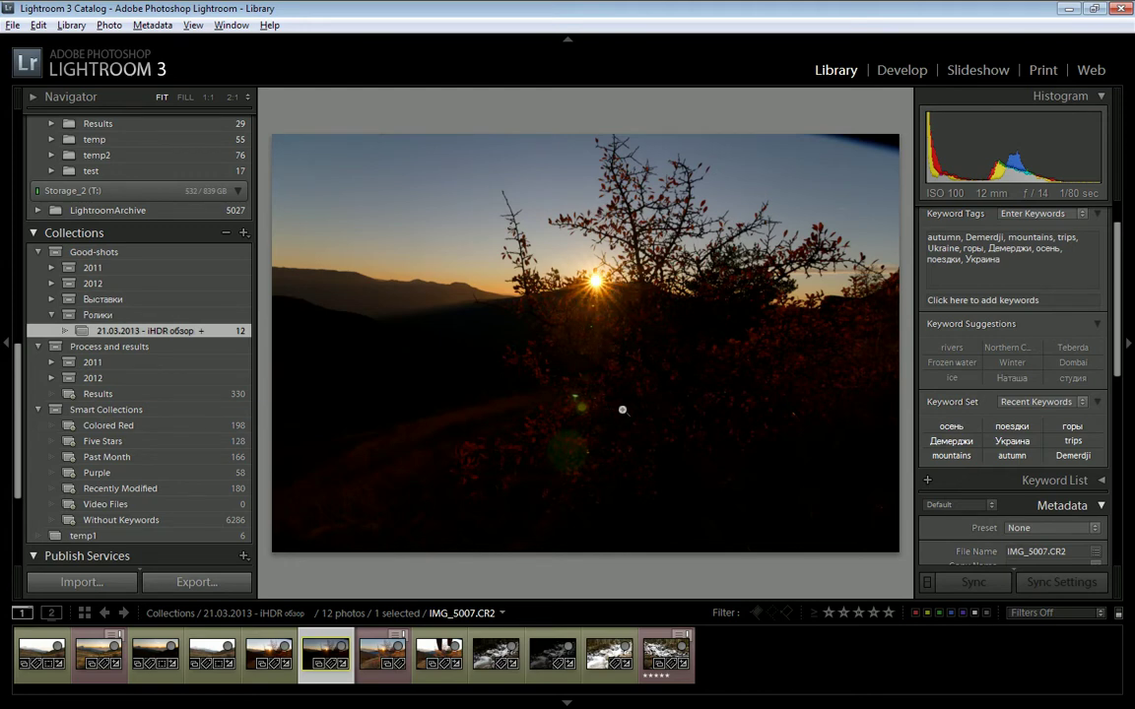
pyautogui.click(282, 642)
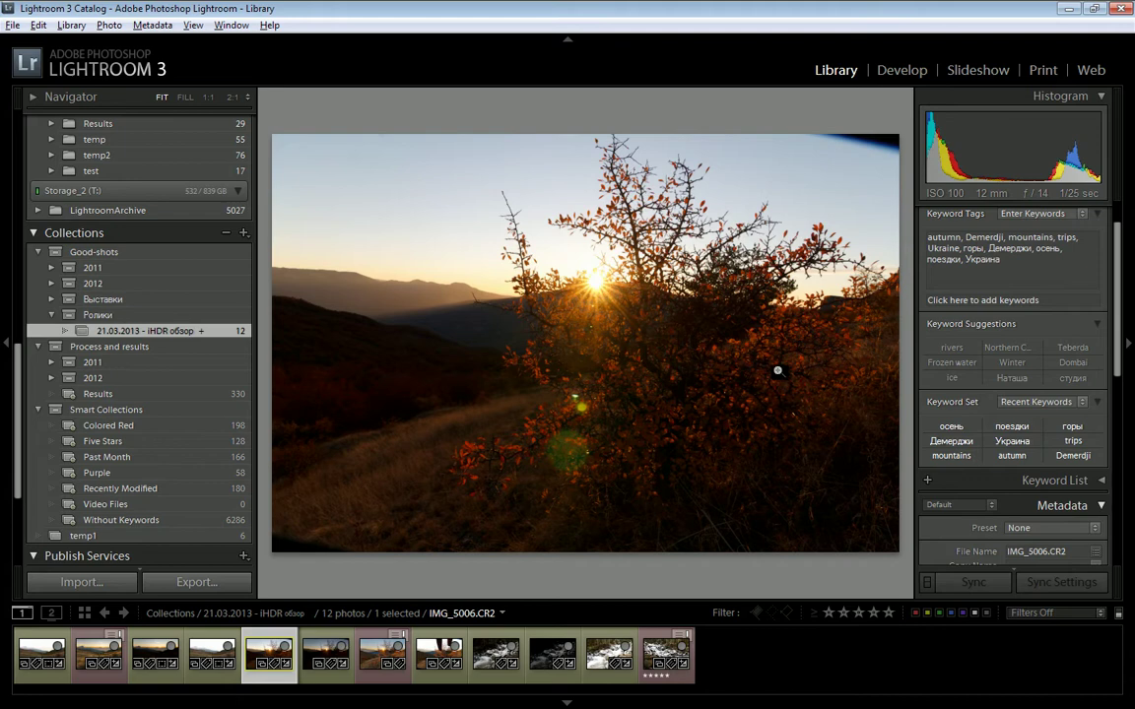
pyautogui.click(439, 652)
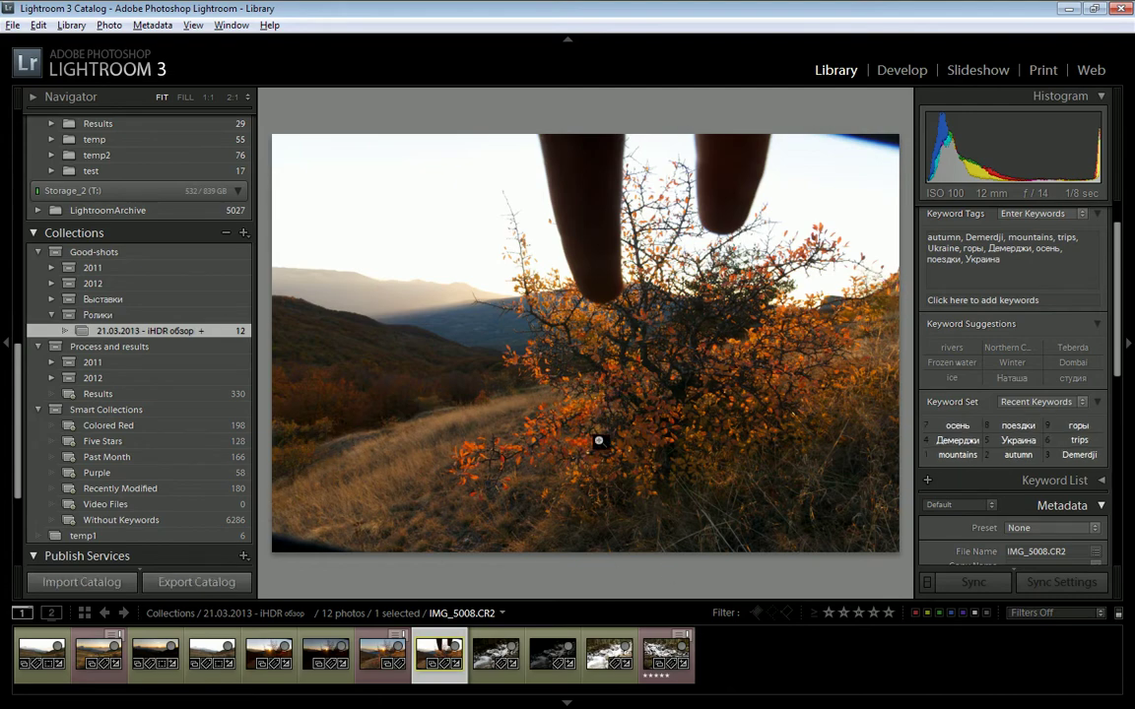
pyautogui.hotkey('alt', 'Tab')
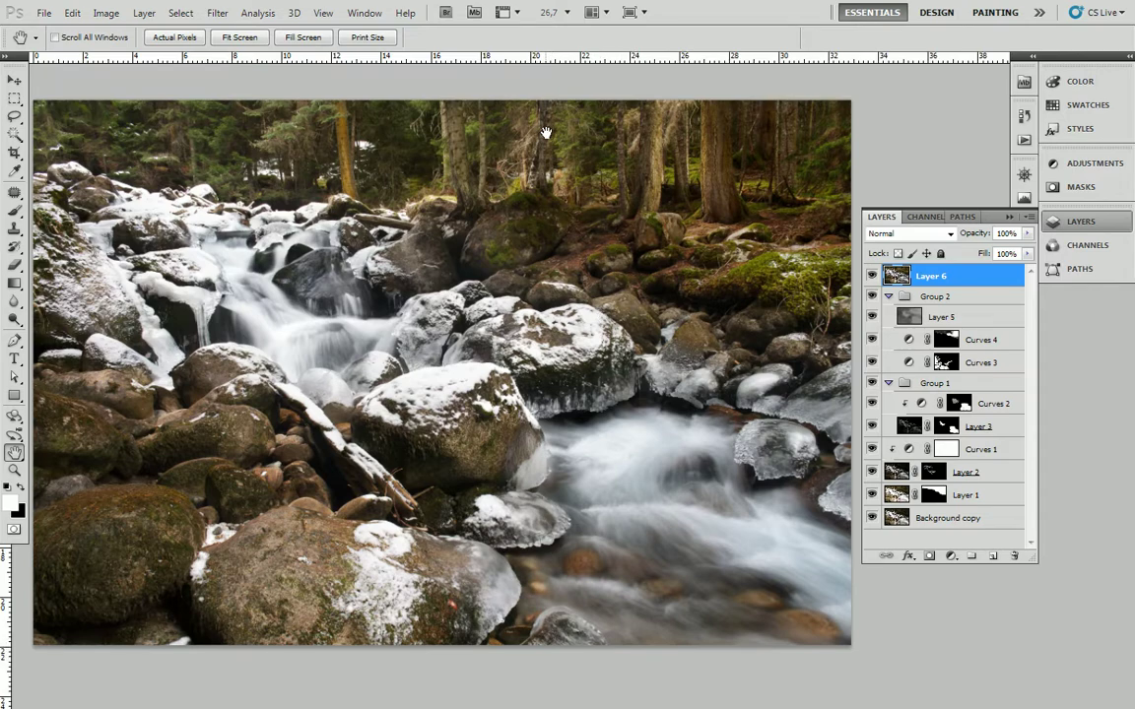
# Step: Close the snowy stream document, answering the save prompt, to bring up the backlit bush document
pyautogui.hotkey('ctrl', 'w')
pyautogui.click(522, 258)
pyautogui.hotkey('ctrl', 'w')
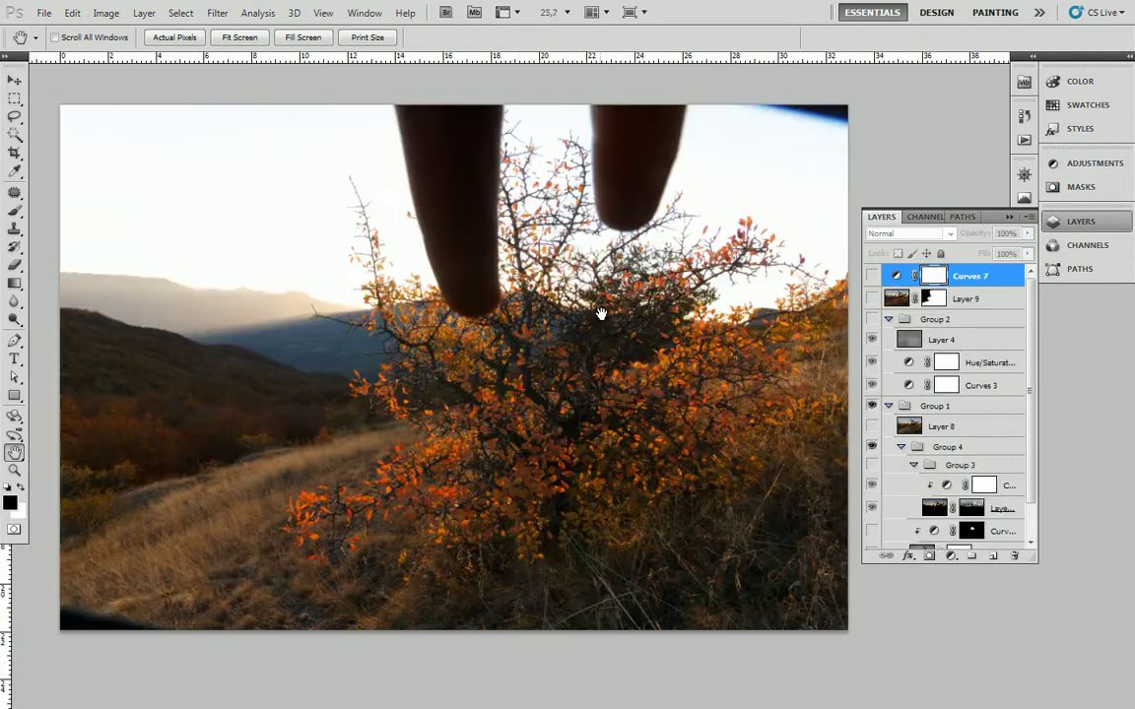
# Step: Disable the Background layer's mask and make the dark sunset Background layer visible
pyautogui.scroll(-2, 978, 361)
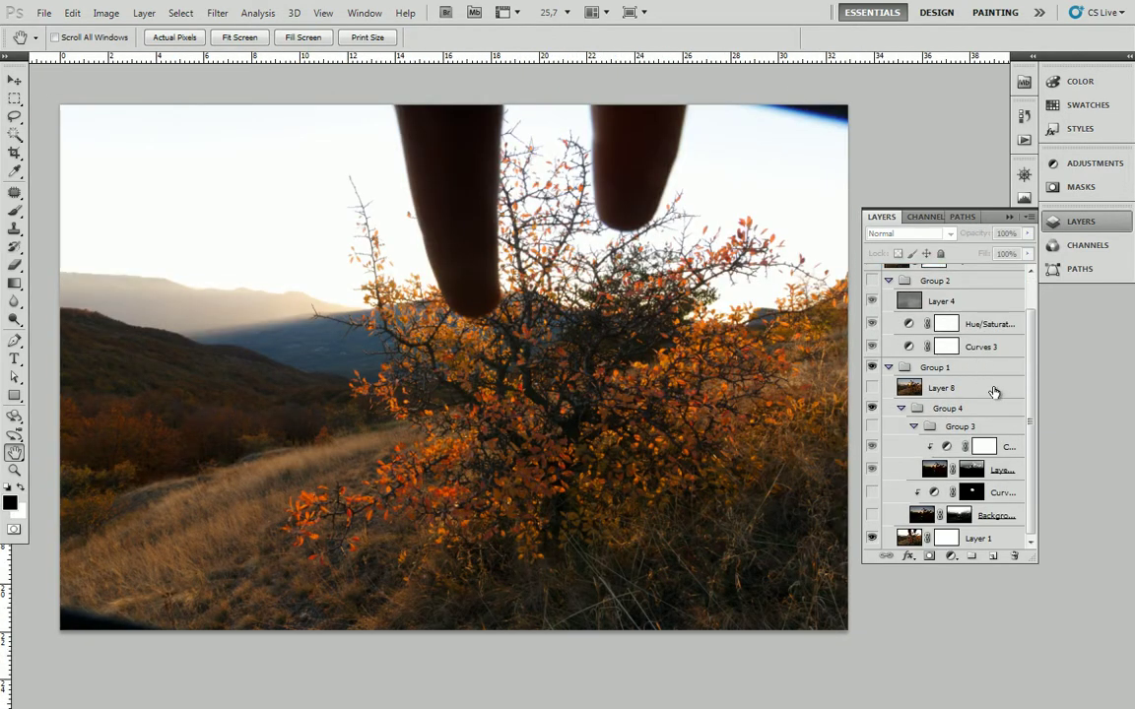
pyautogui.click(981, 537)
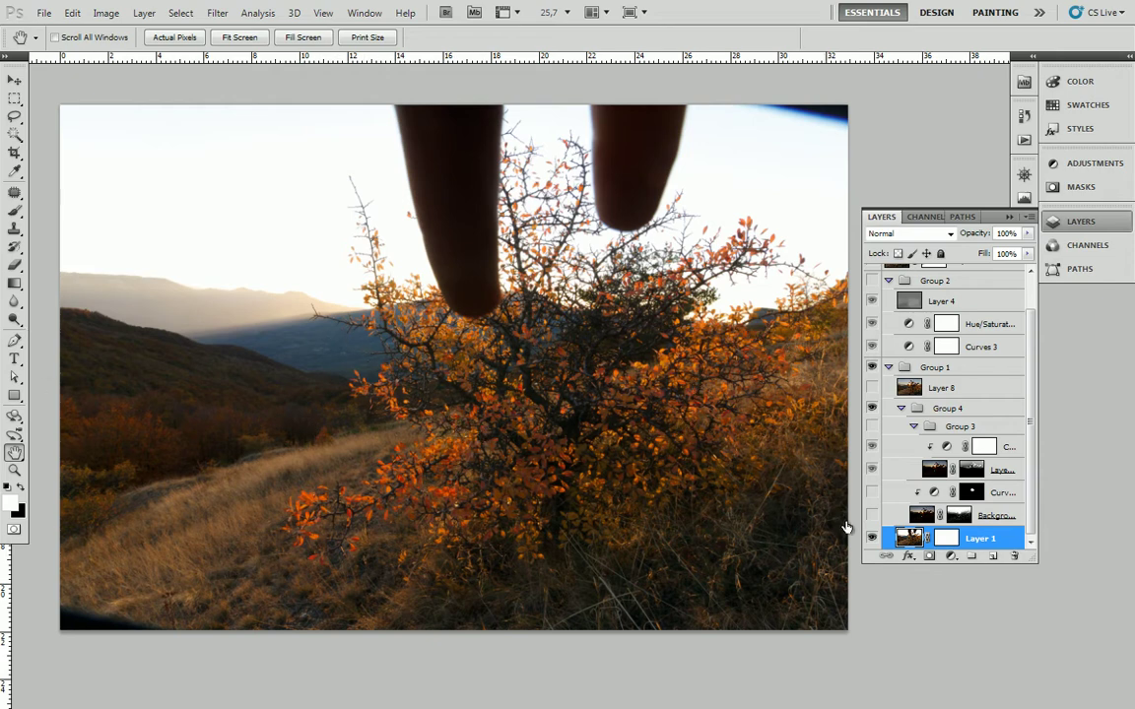
pyautogui.keyDown('alt'); pyautogui.click(956, 523); pyautogui.keyUp('alt')
pyautogui.keyDown('shift'); pyautogui.click(956, 522); pyautogui.keyUp('shift')
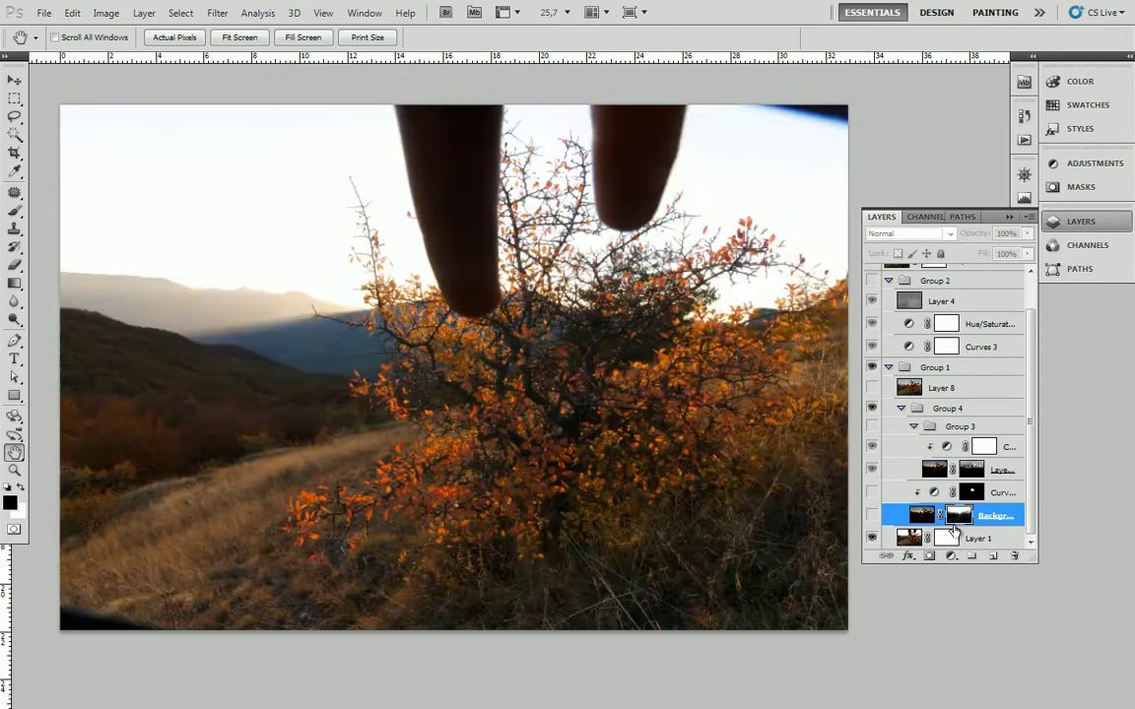
pyautogui.click(871, 515)
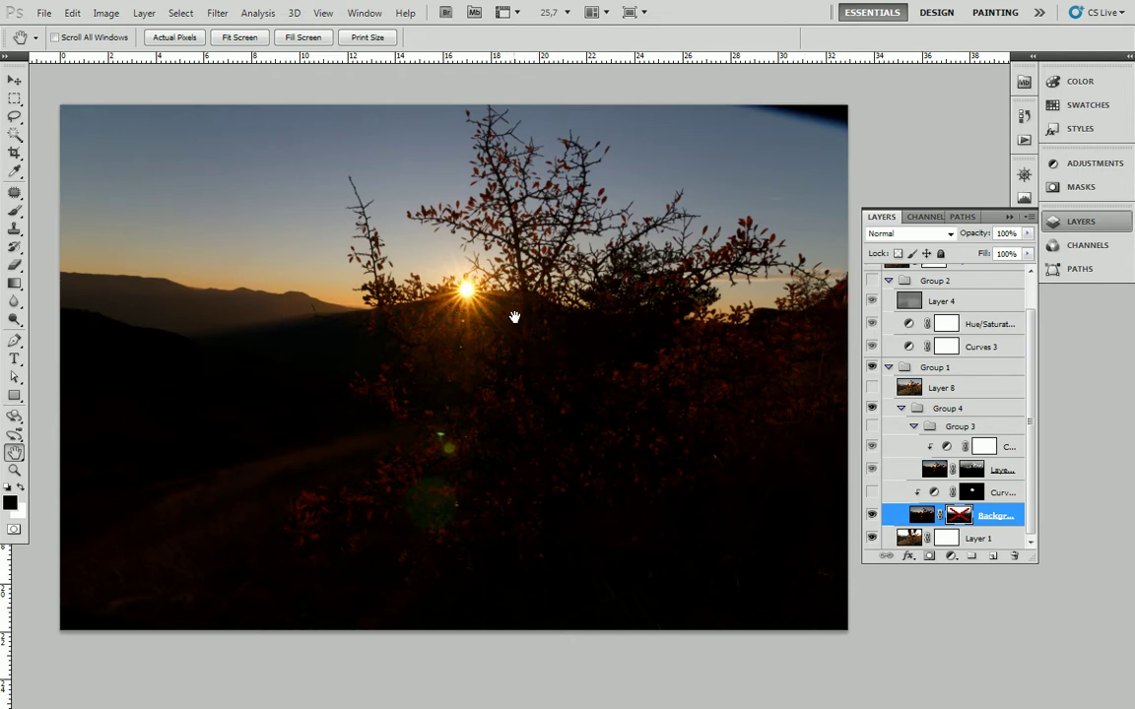
# Step: Re-enable the Background copy's mask and view it alone twice before returning to the colour composite
pyautogui.keyDown('alt'); pyautogui.click(961, 516); pyautogui.keyUp('alt')
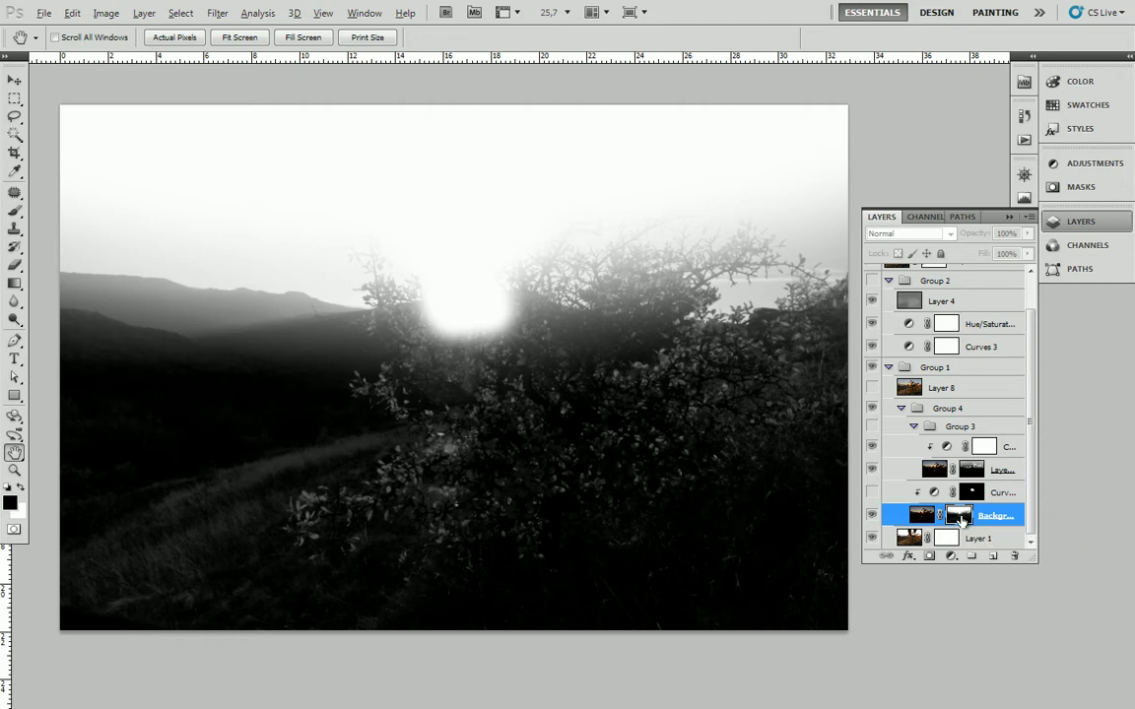
pyautogui.keyDown('alt'); pyautogui.click(960, 521); pyautogui.keyUp('alt')
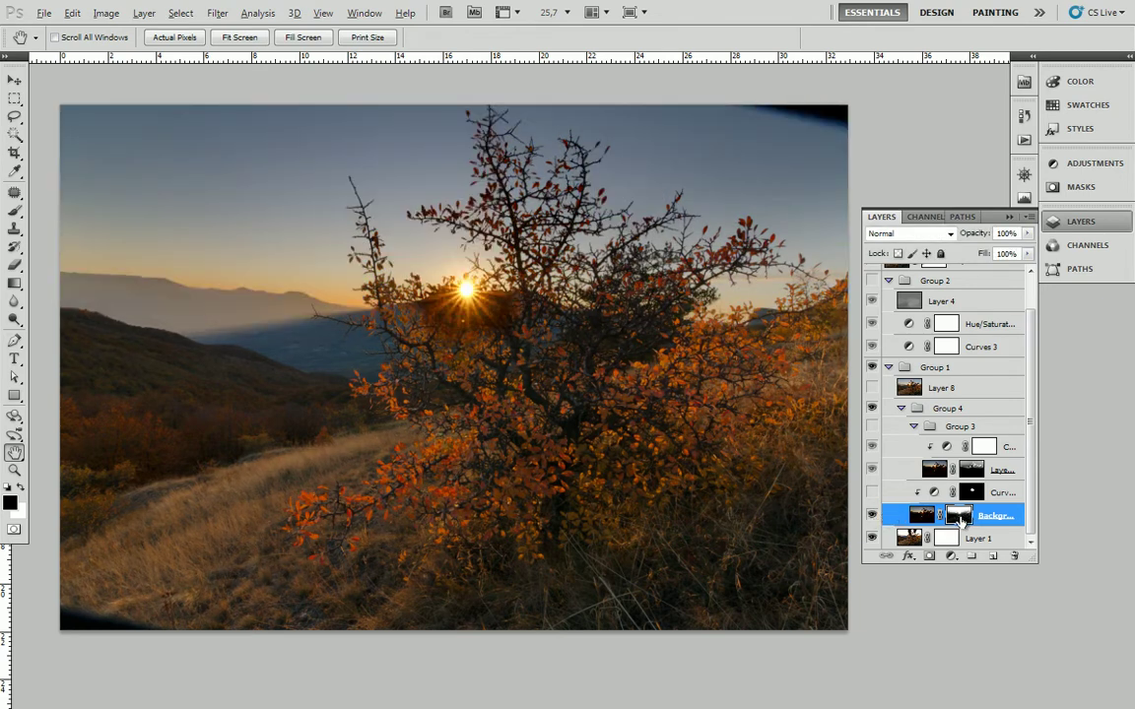
pyautogui.keyDown('alt'); pyautogui.click(961, 520); pyautogui.keyUp('alt')
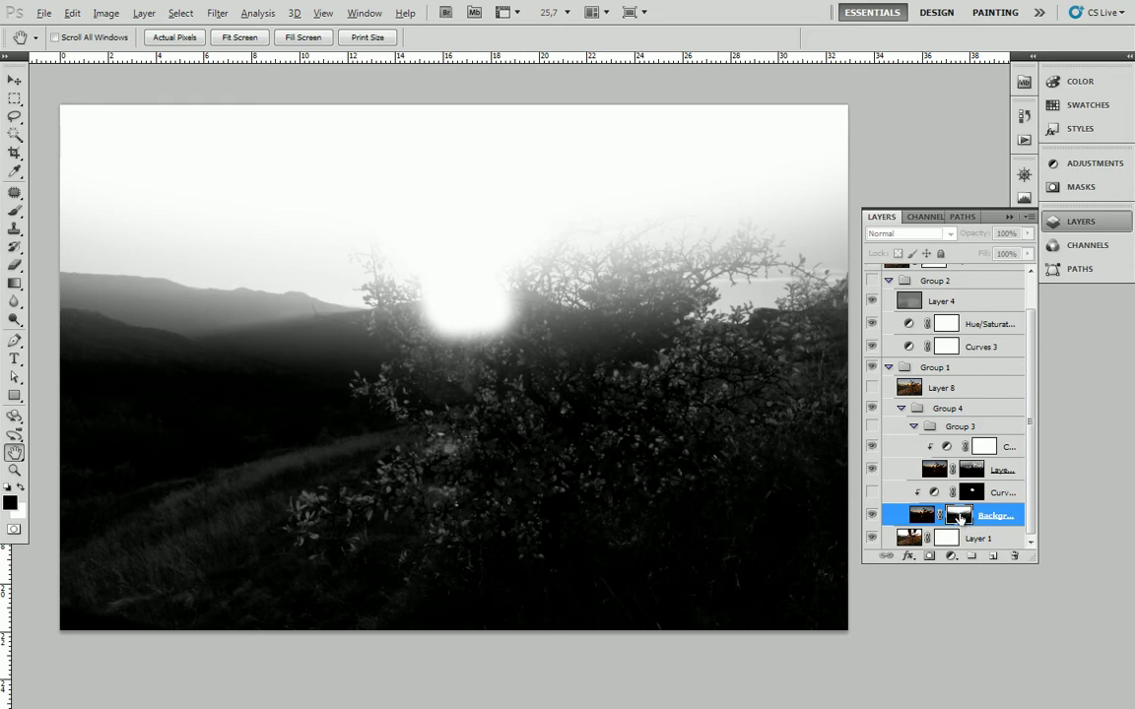
pyautogui.keyDown('alt'); pyautogui.click(961, 518); pyautogui.keyUp('alt')
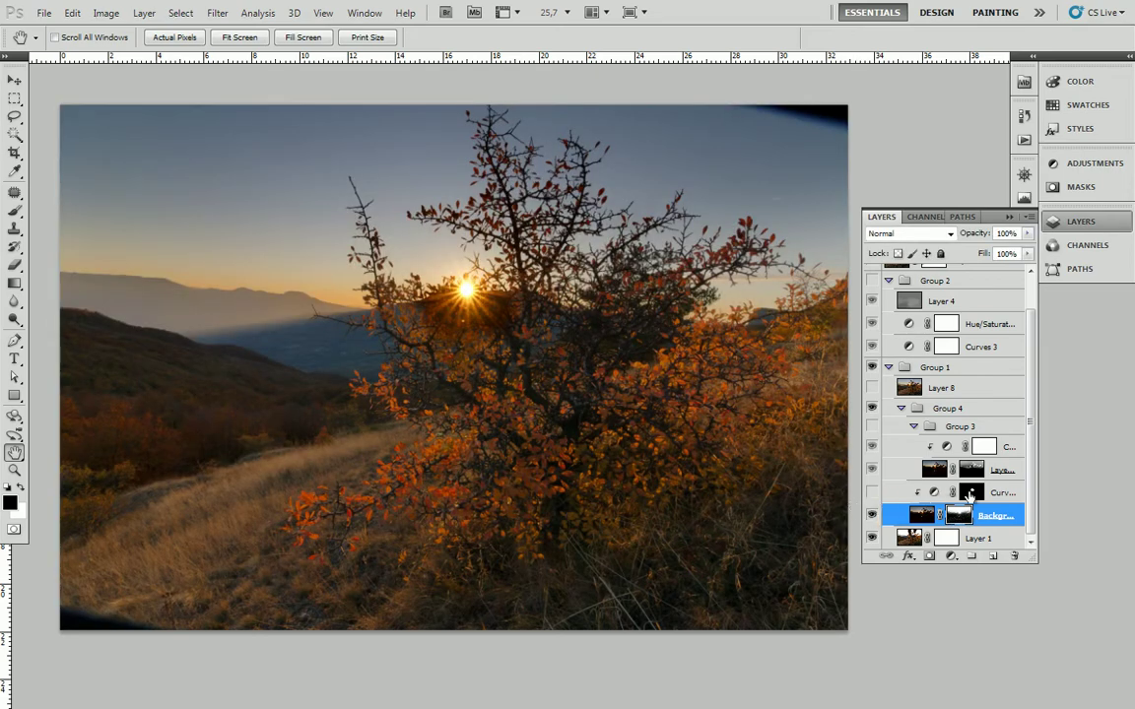
# Step: Turn on the sun-brightening Curves layer, then inspect and toggle the masked layer above it
pyautogui.click(892, 493)
pyautogui.click(871, 493)
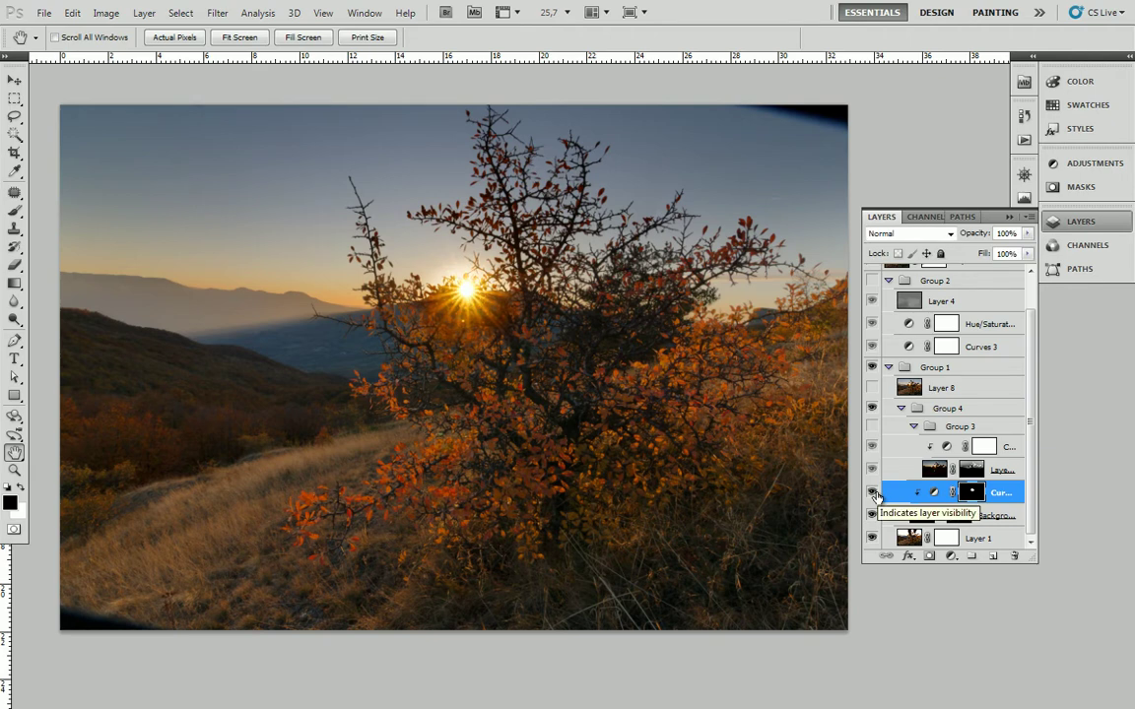
pyautogui.click(961, 470)
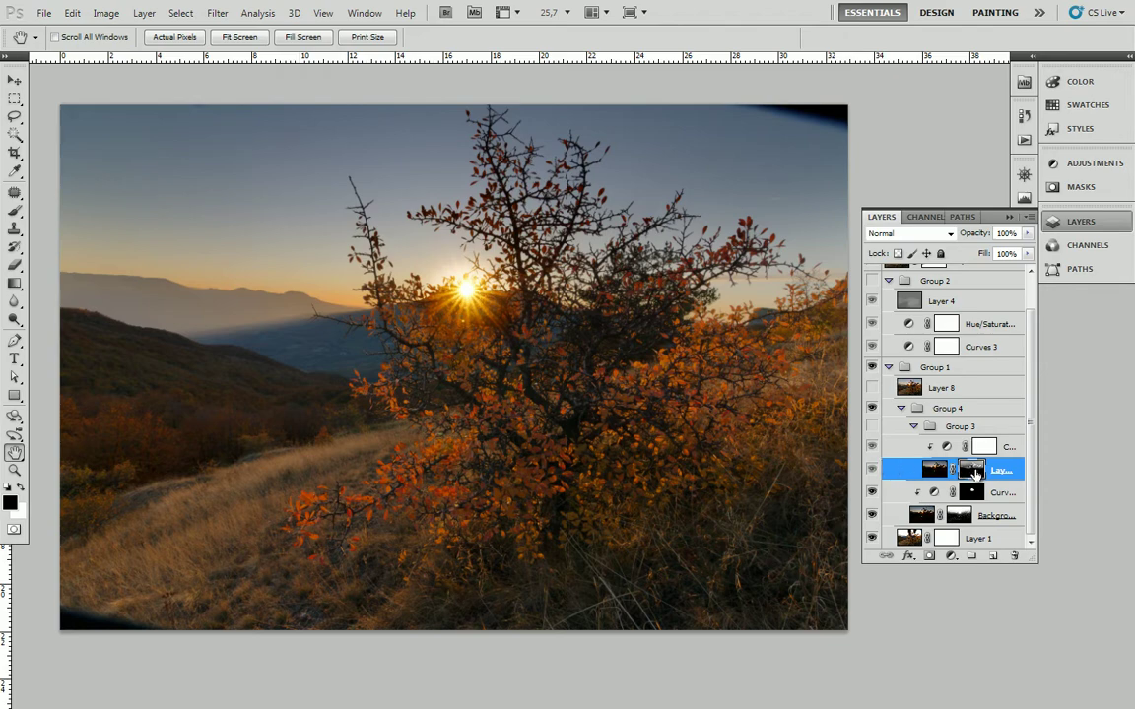
pyautogui.keyDown('alt'); pyautogui.click(973, 474); pyautogui.keyUp('alt')
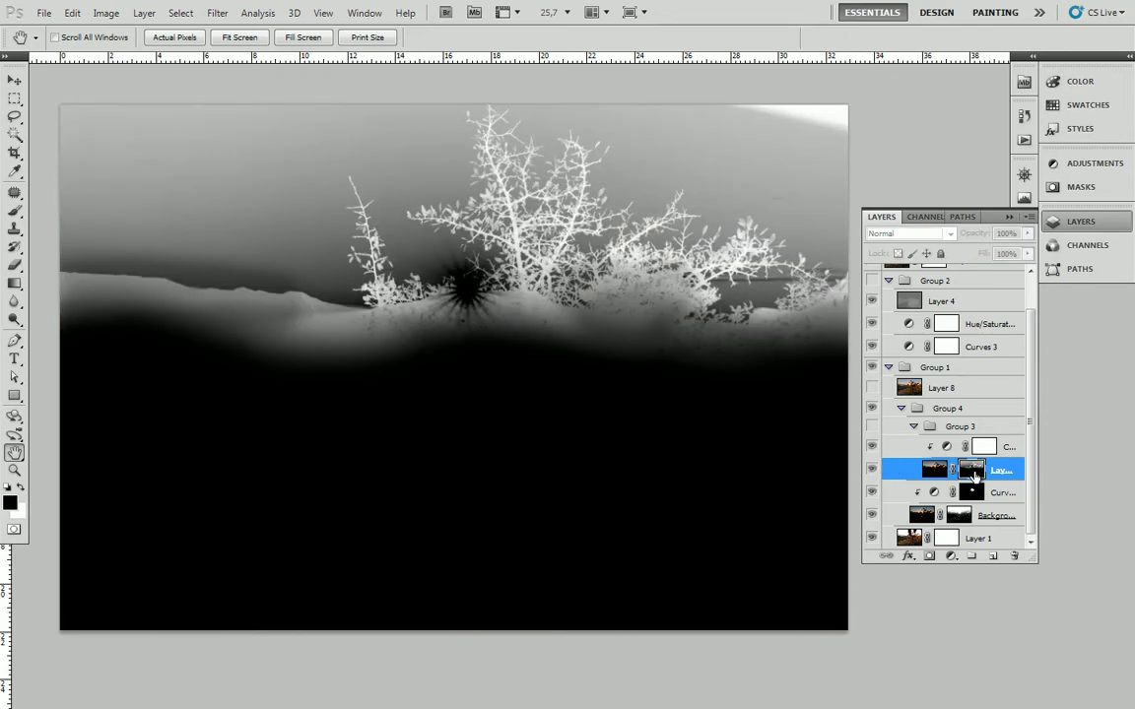
pyautogui.keyDown('alt'); pyautogui.click(972, 474); pyautogui.keyUp('alt')
pyautogui.click(871, 470)
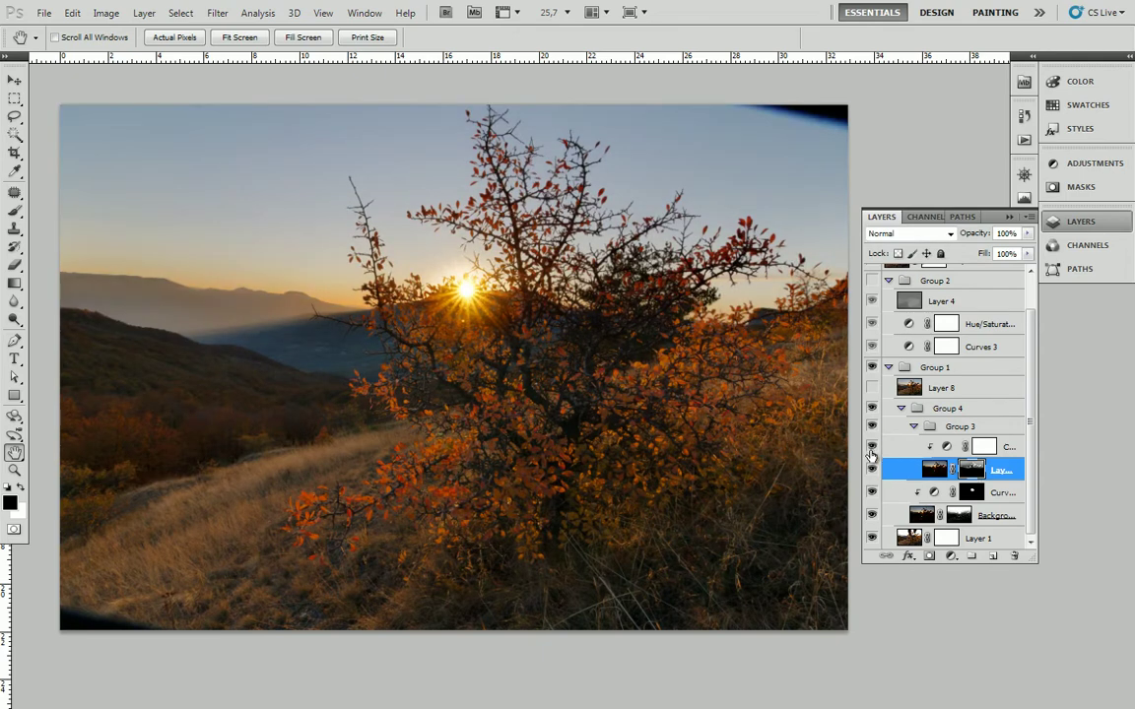
pyautogui.click(872, 471)
# Step: Compare the sky with and without Group 3, then check the layer's grayscale mask
pyautogui.click(873, 428)
pyautogui.click(873, 429)
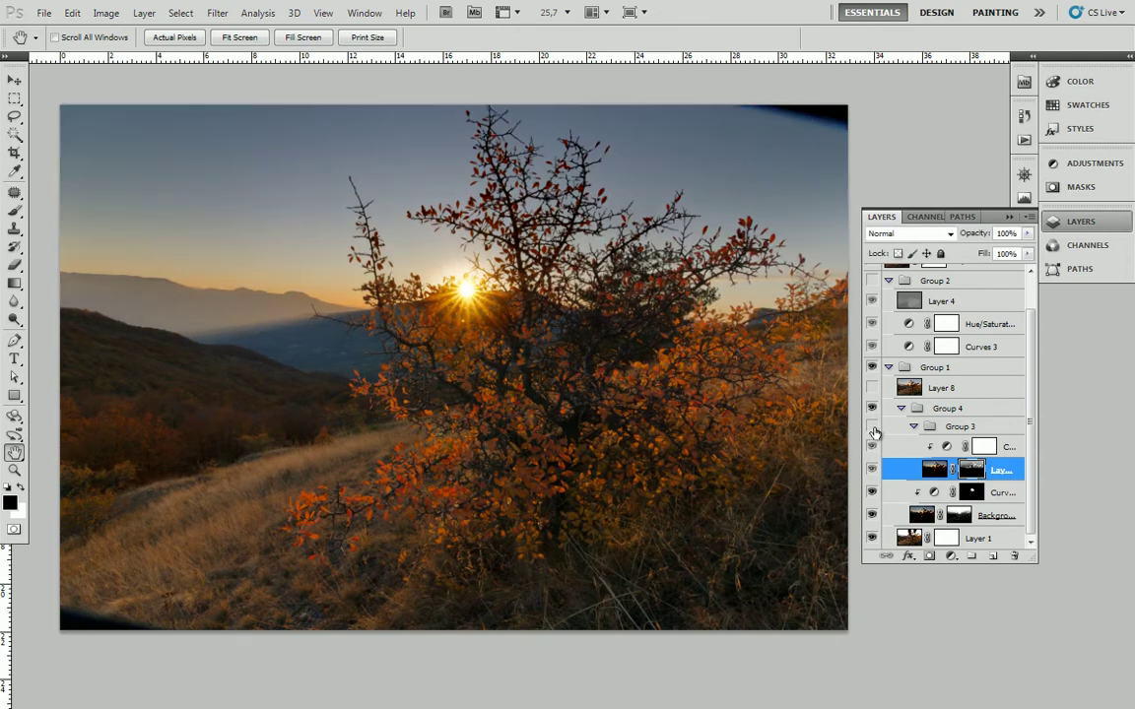
pyautogui.click(873, 431)
pyautogui.click(873, 430)
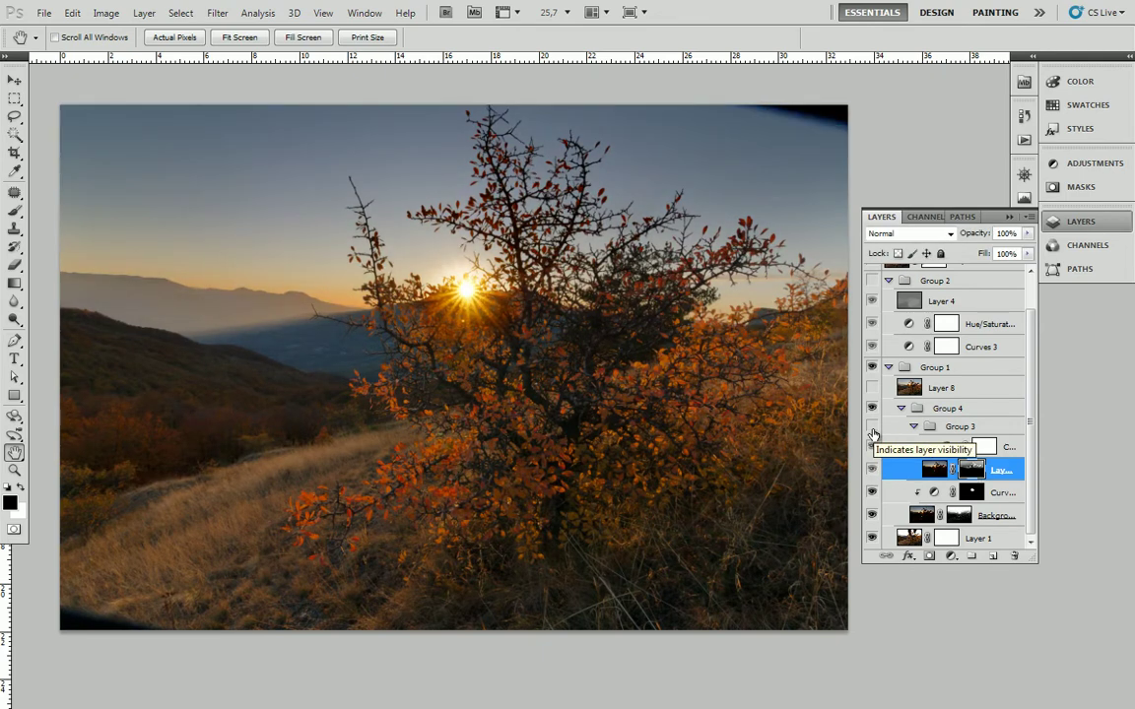
pyautogui.click(873, 433)
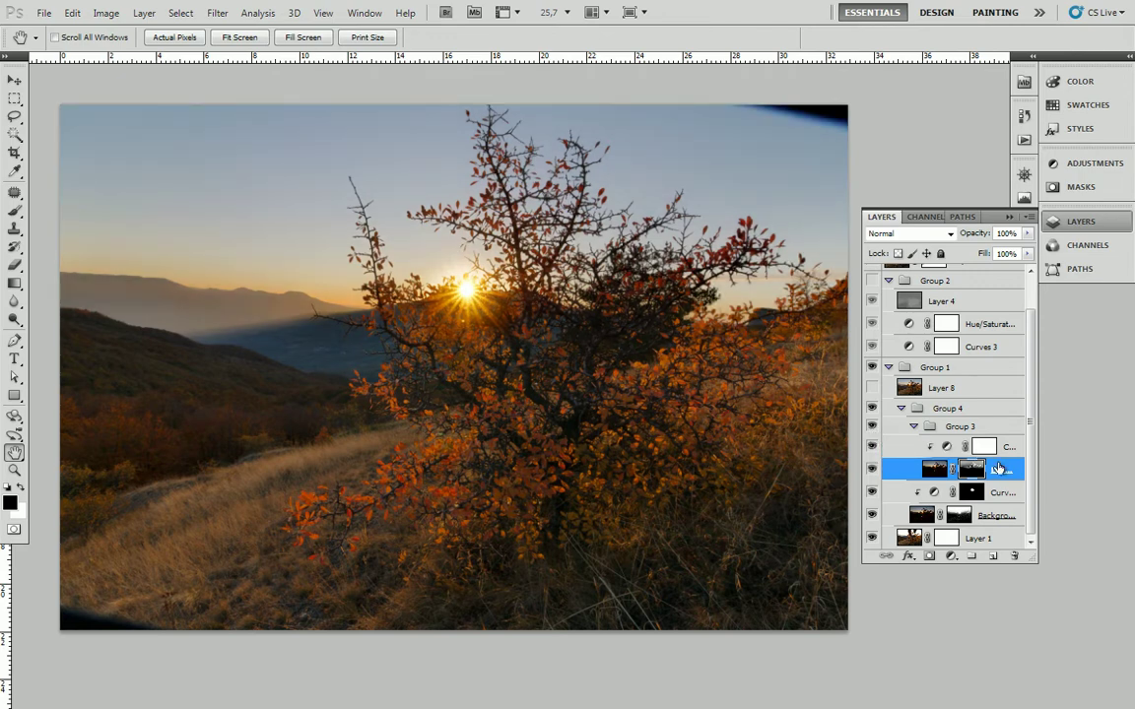
pyautogui.keyDown('alt'); pyautogui.click(974, 473); pyautogui.keyUp('alt')
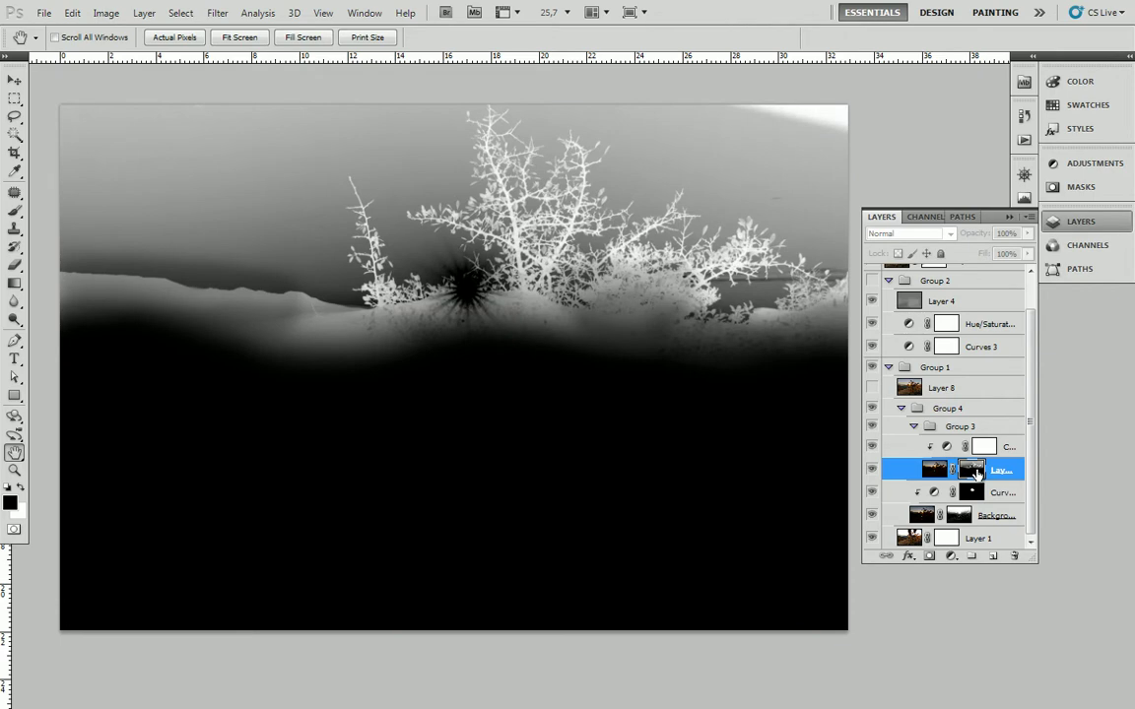
pyautogui.keyDown('alt'); pyautogui.click(973, 473); pyautogui.keyUp('alt')
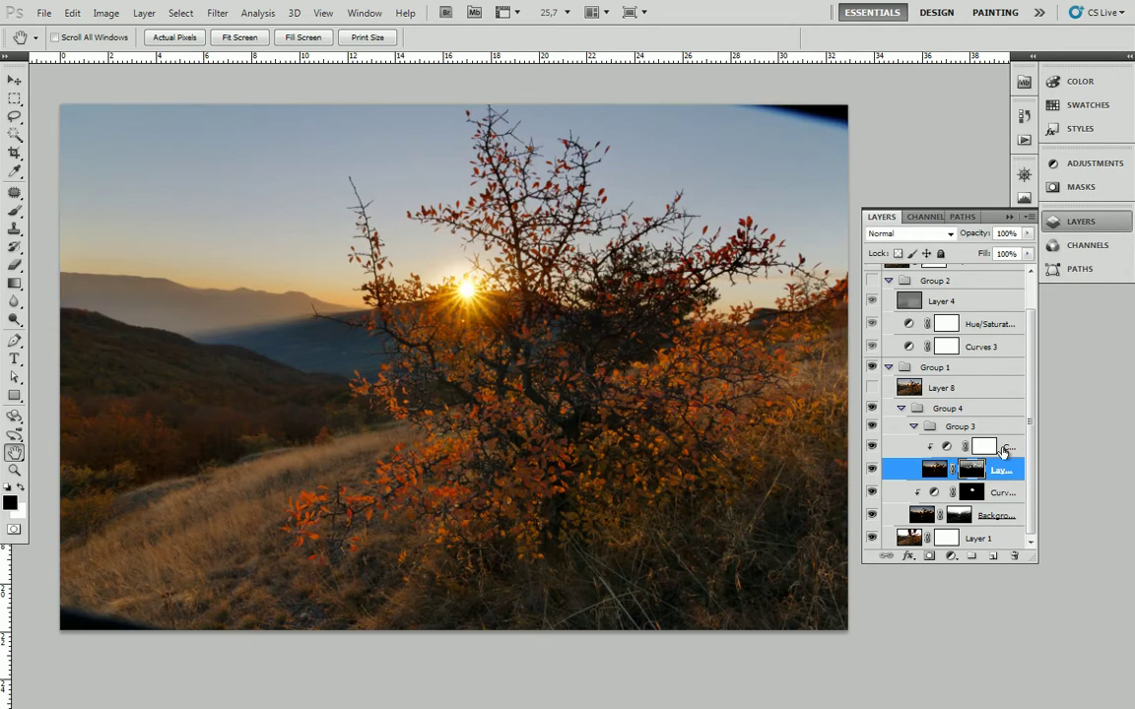
pyautogui.hotkey('alt', ']')
# Step: Make Layer 8 visible, toggling it off and on to compare its richer effect
pyautogui.scroll(1, 974, 508)
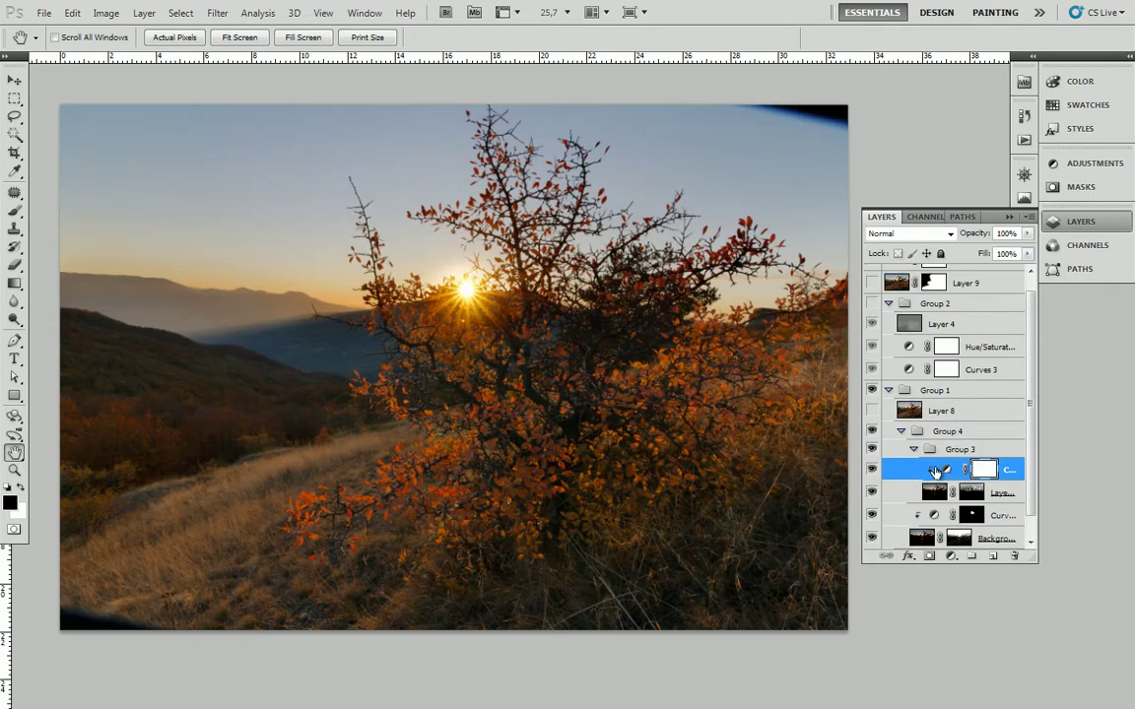
pyautogui.click(936, 411)
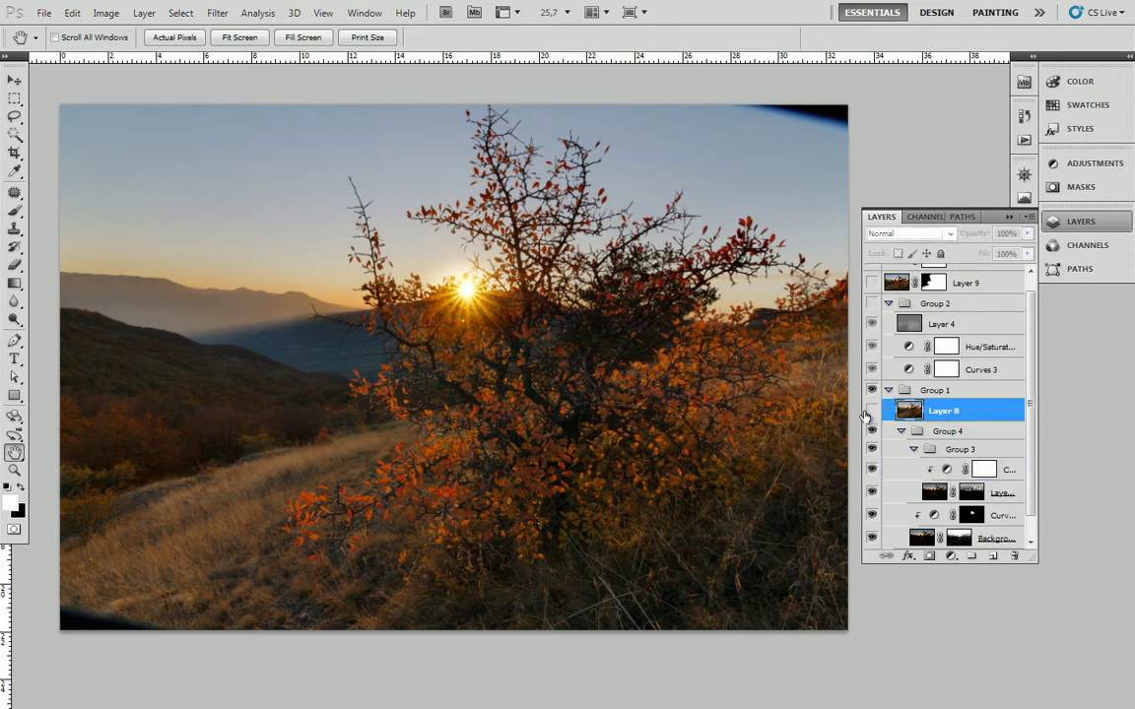
pyautogui.click(872, 411)
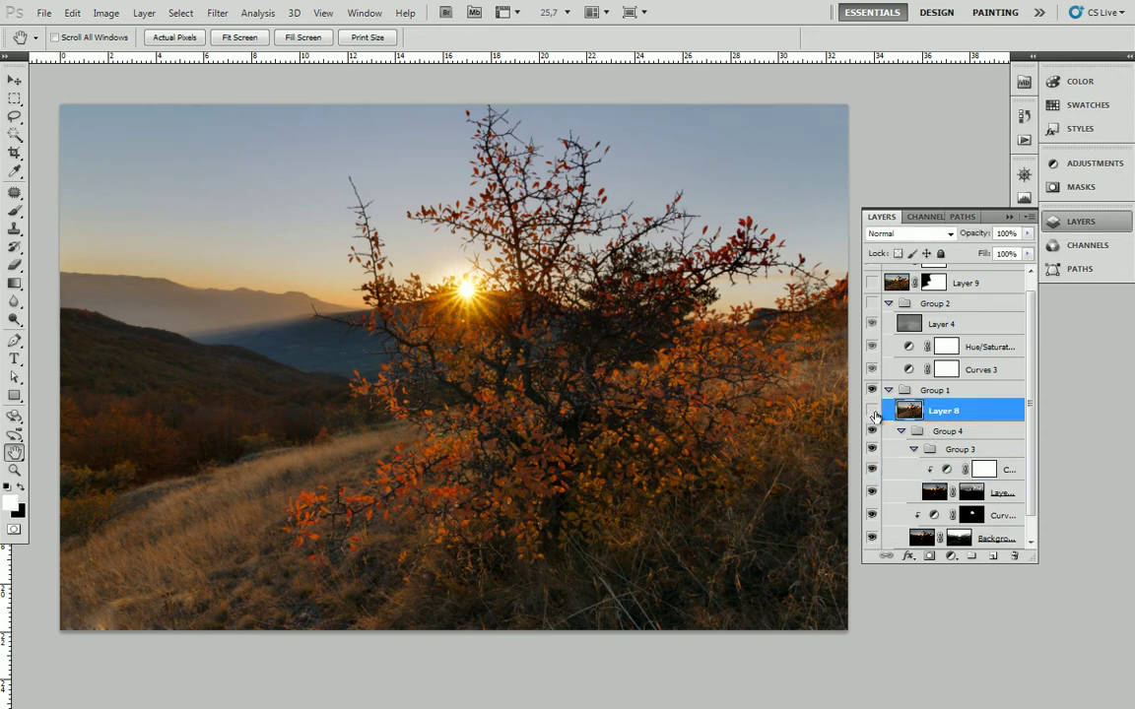
pyautogui.click(871, 411)
pyautogui.click(872, 411)
pyautogui.scroll(1, 946, 425)
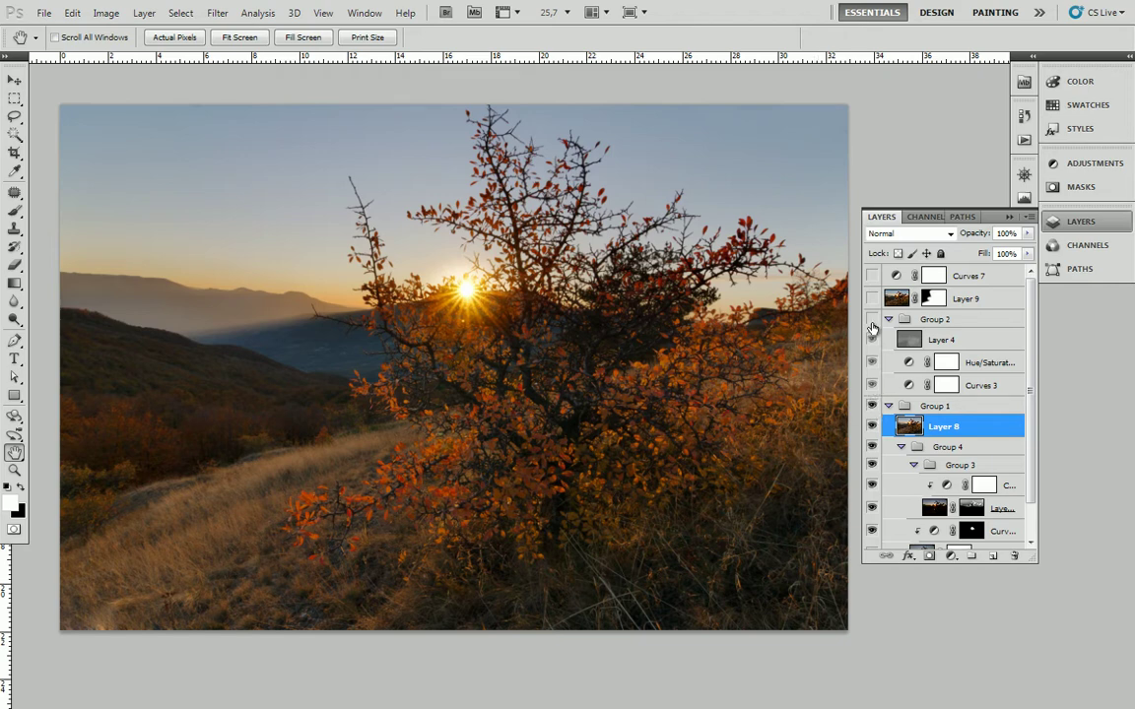
# Step: Turn on Group 2, compare with Hue/Saturation hidden, then show Layer 4 to darken the bush
pyautogui.click(872, 320)
pyautogui.click(872, 362)
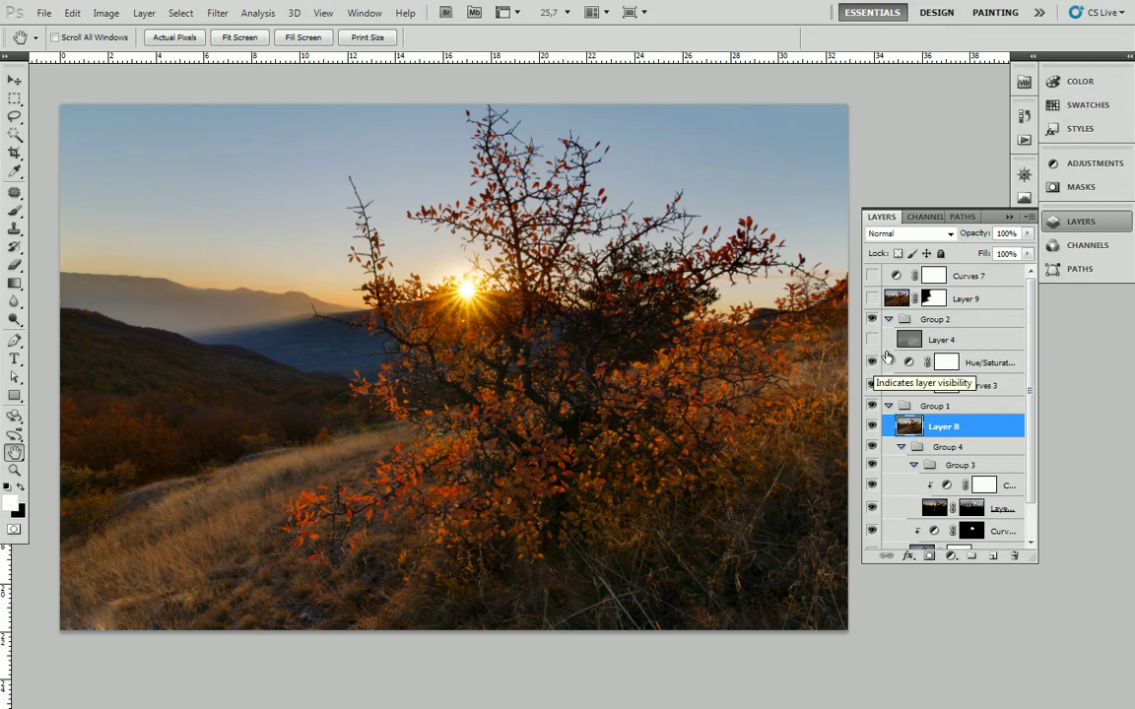
pyautogui.click(871, 340)
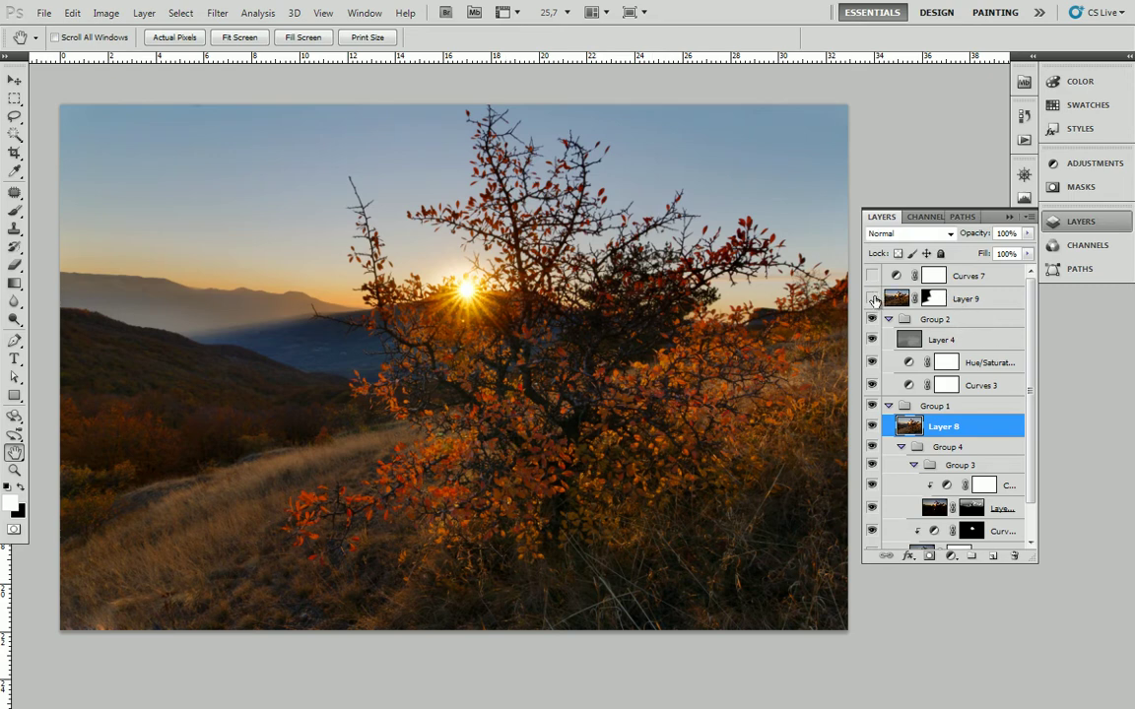
# Step: Zoom in on the bush leaves and toggle Layer 9 at 60% opacity to compare
pyautogui.press('z')
pyautogui.click(532, 403)
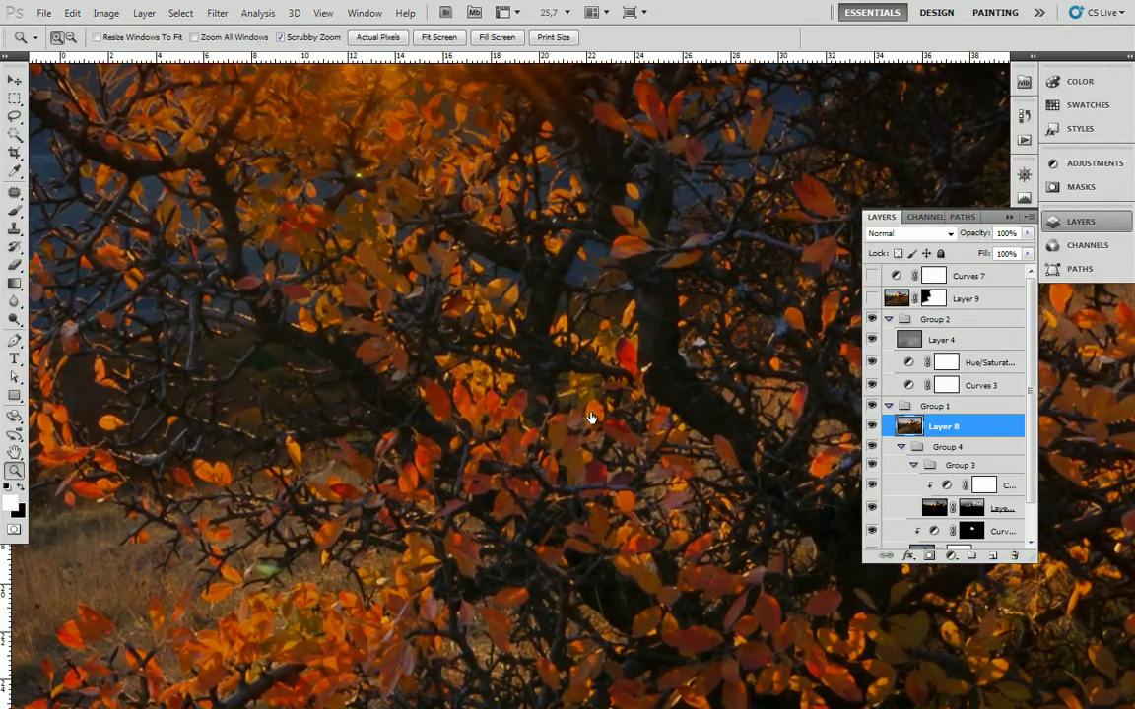
pyautogui.moveTo(532, 403); pyautogui.dragTo(870, 298)
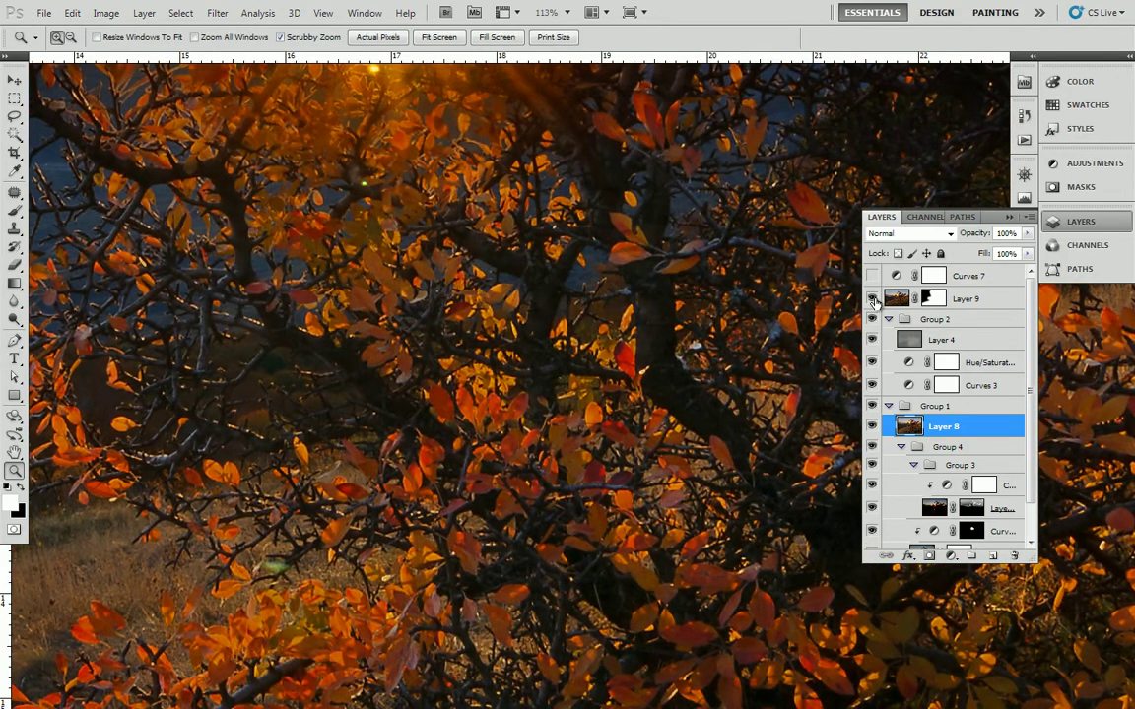
pyautogui.click(909, 298)
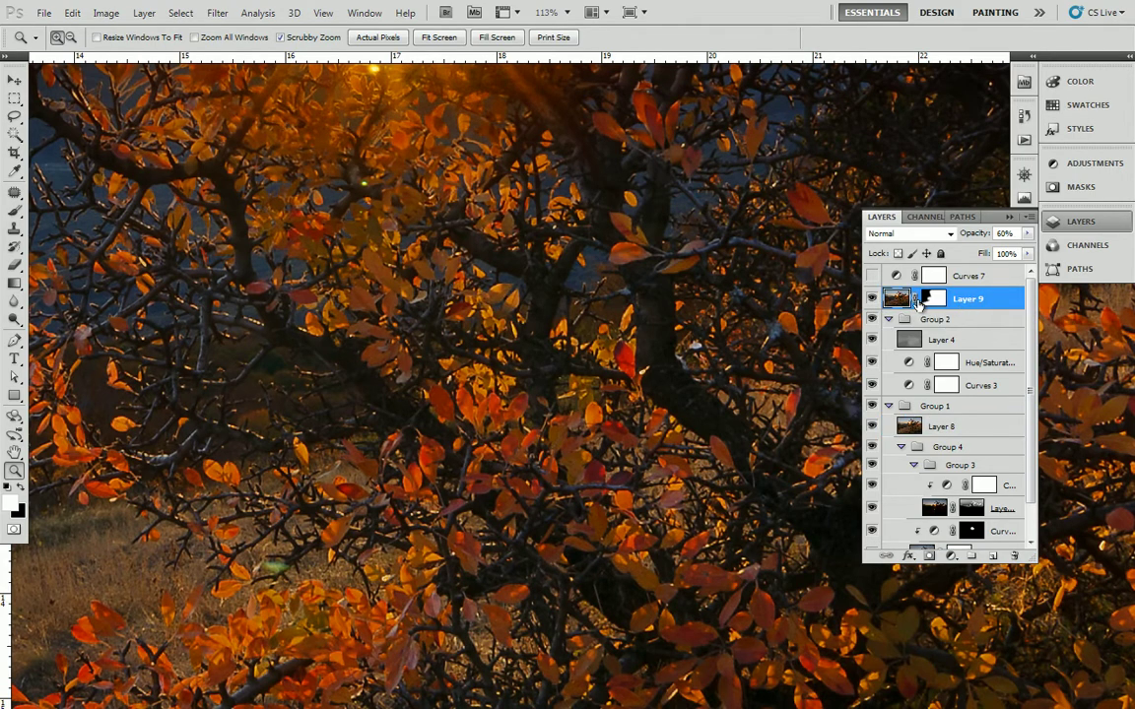
pyautogui.click(871, 298)
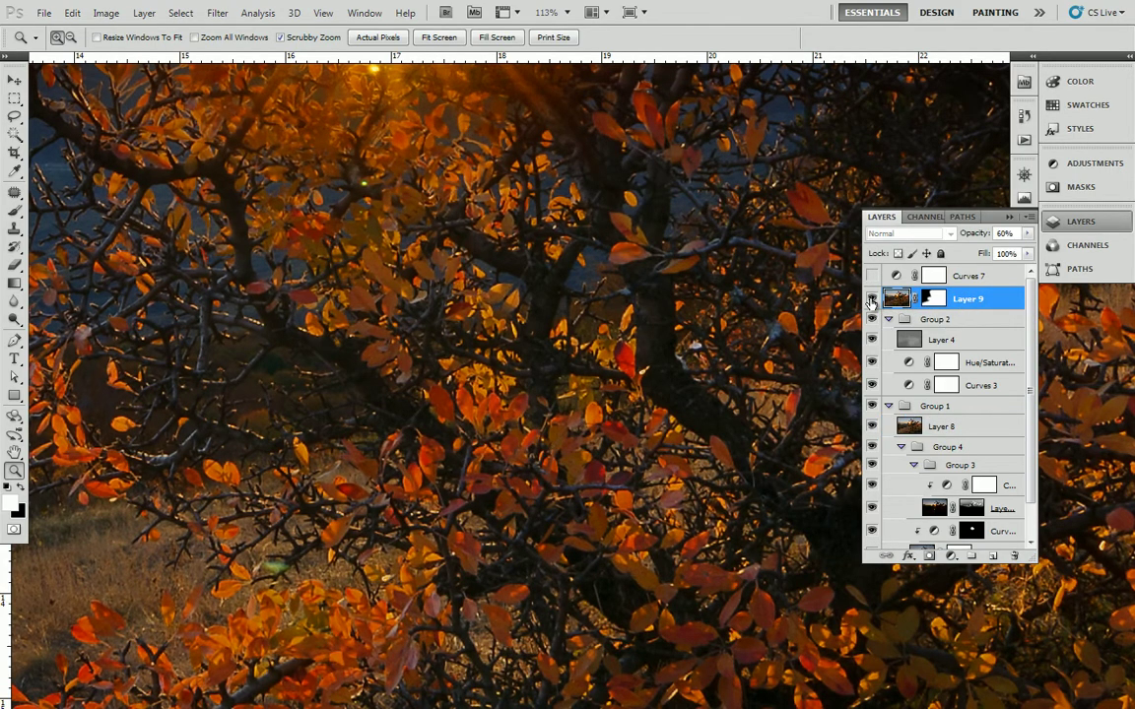
pyautogui.click(871, 298)
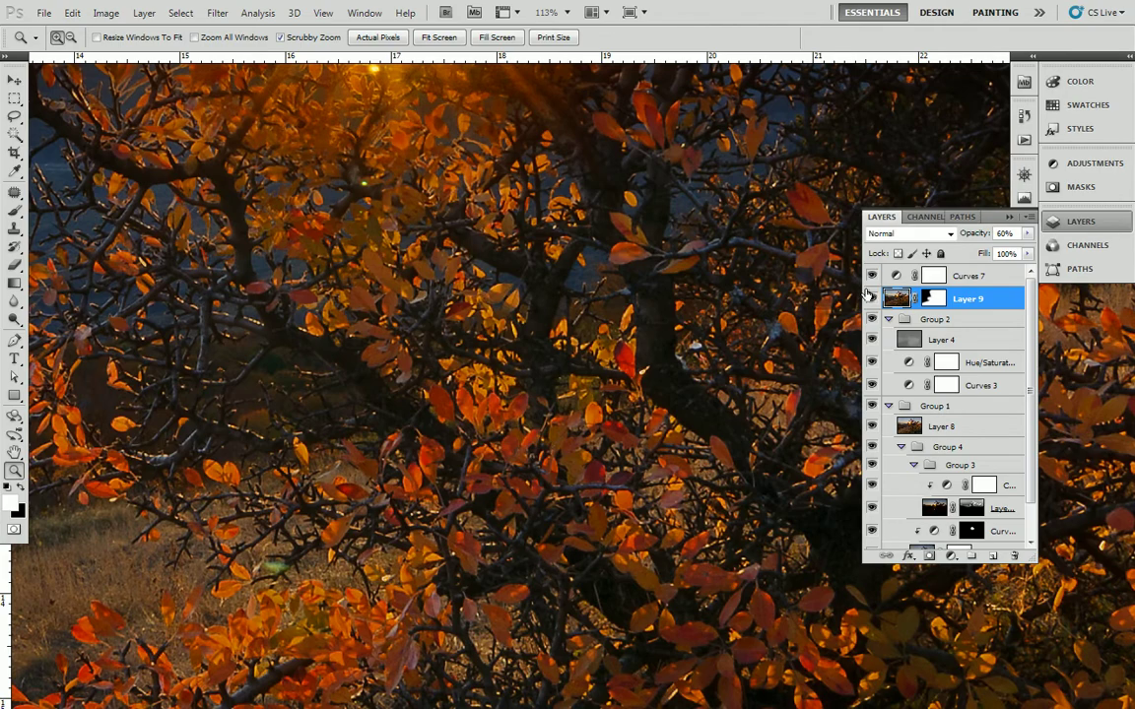
# Step: Turn on Curves 7 to brighten the image and zoom back out to the whole photo
pyautogui.click(871, 276)
pyautogui.moveTo(754, 351); pyautogui.dragTo(653, 350)
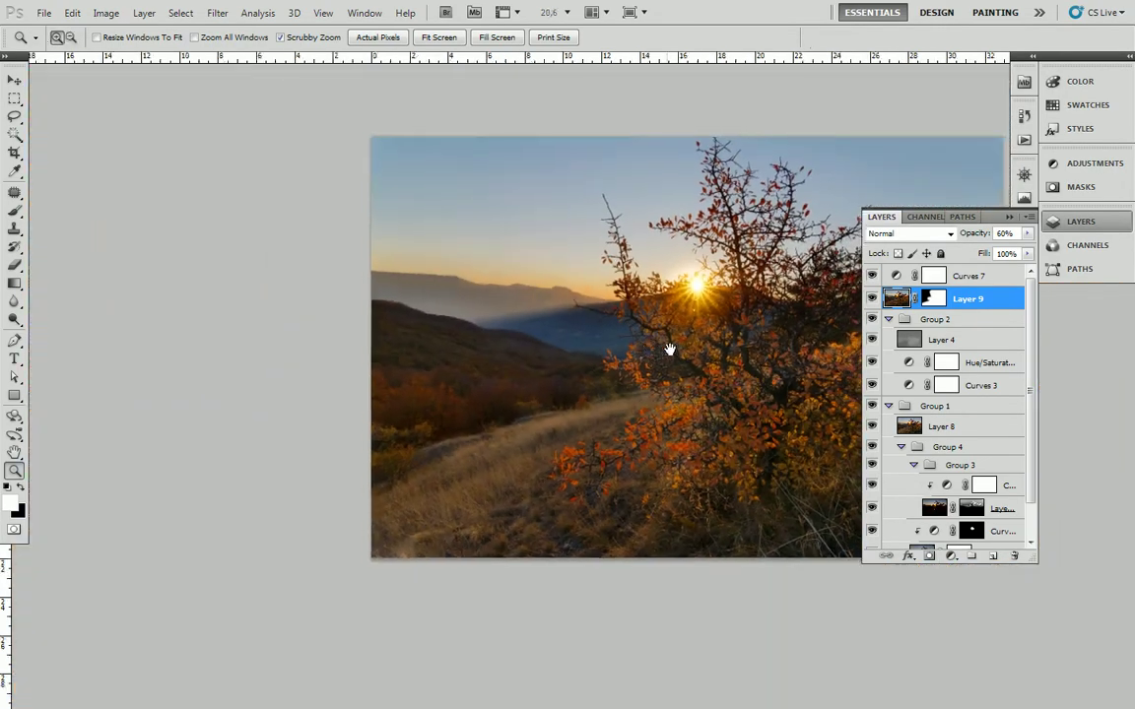
pyautogui.press('h')
pyautogui.moveTo(785, 355); pyautogui.dragTo(540, 337)
pyautogui.press('z')
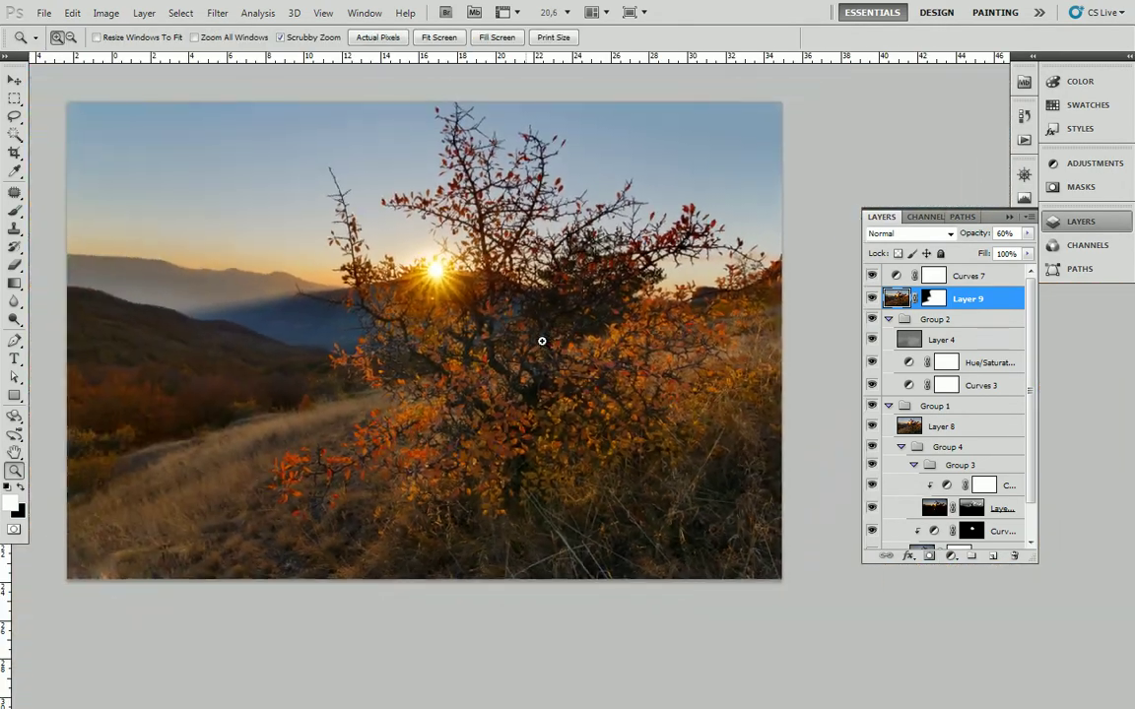
# Step: Preview Filter > Sharpen > Unsharp Mask on the photo, then cancel without sharpening
pyautogui.click(216, 12)
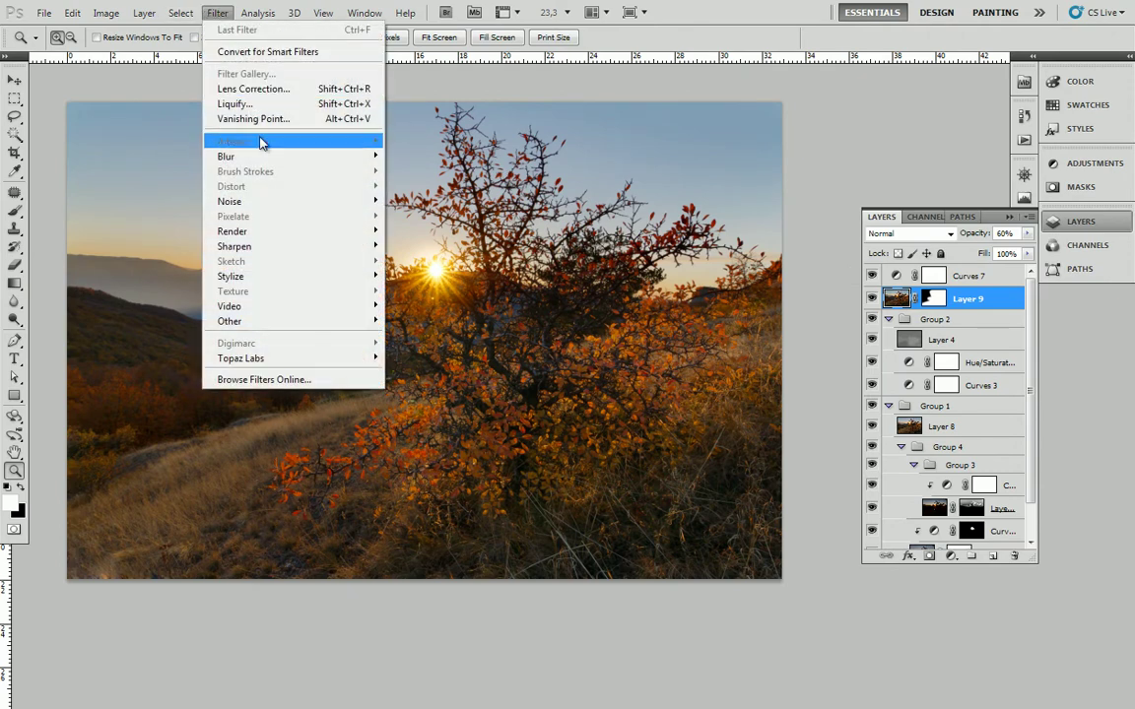
pyautogui.moveTo(235, 247)
pyautogui.click(428, 310)
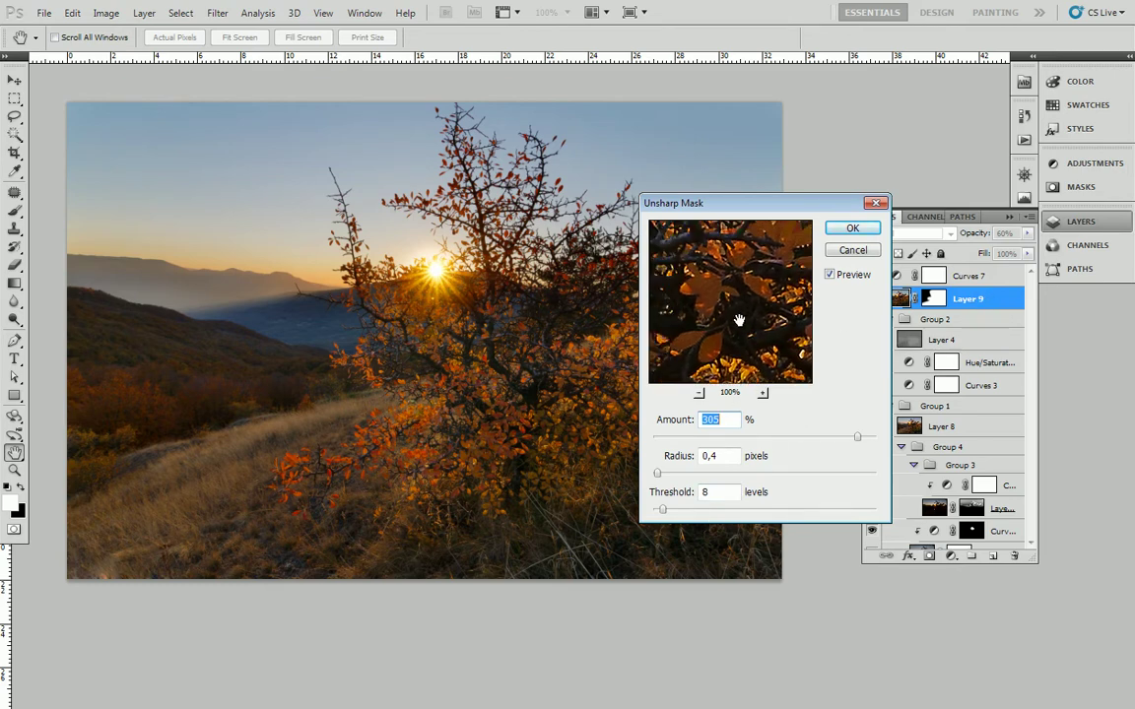
pyautogui.moveTo(734, 359); pyautogui.dragTo(735, 324)
pyautogui.click(700, 392)
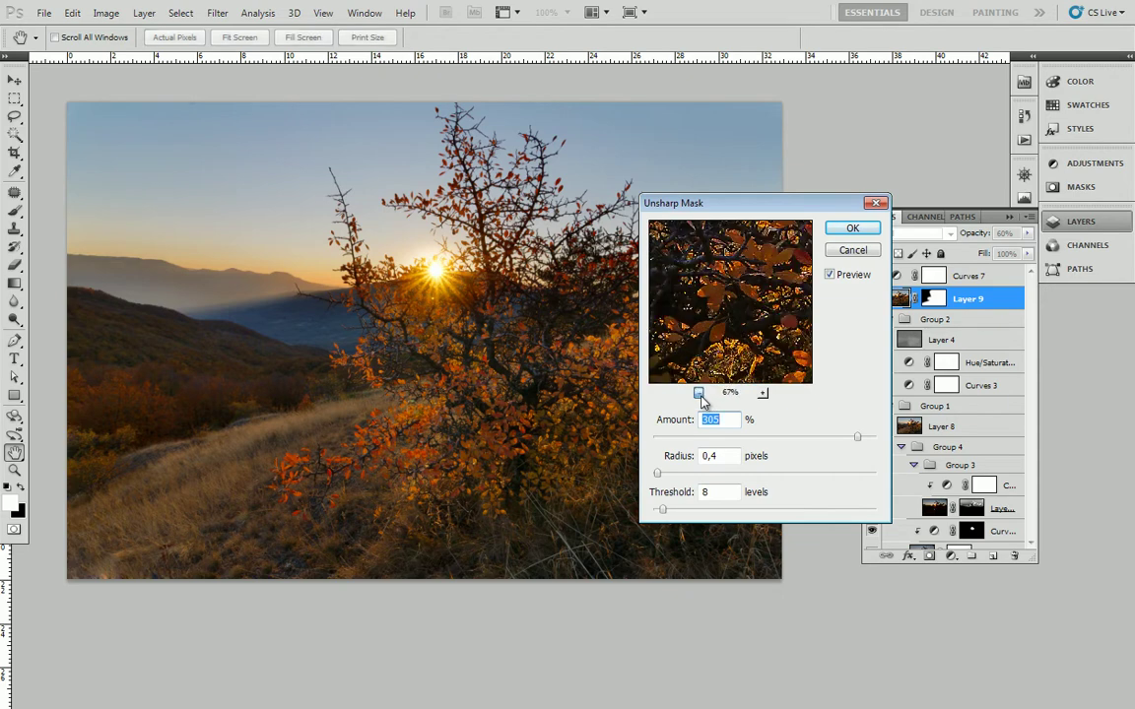
pyautogui.click(700, 392)
pyautogui.click(700, 392)
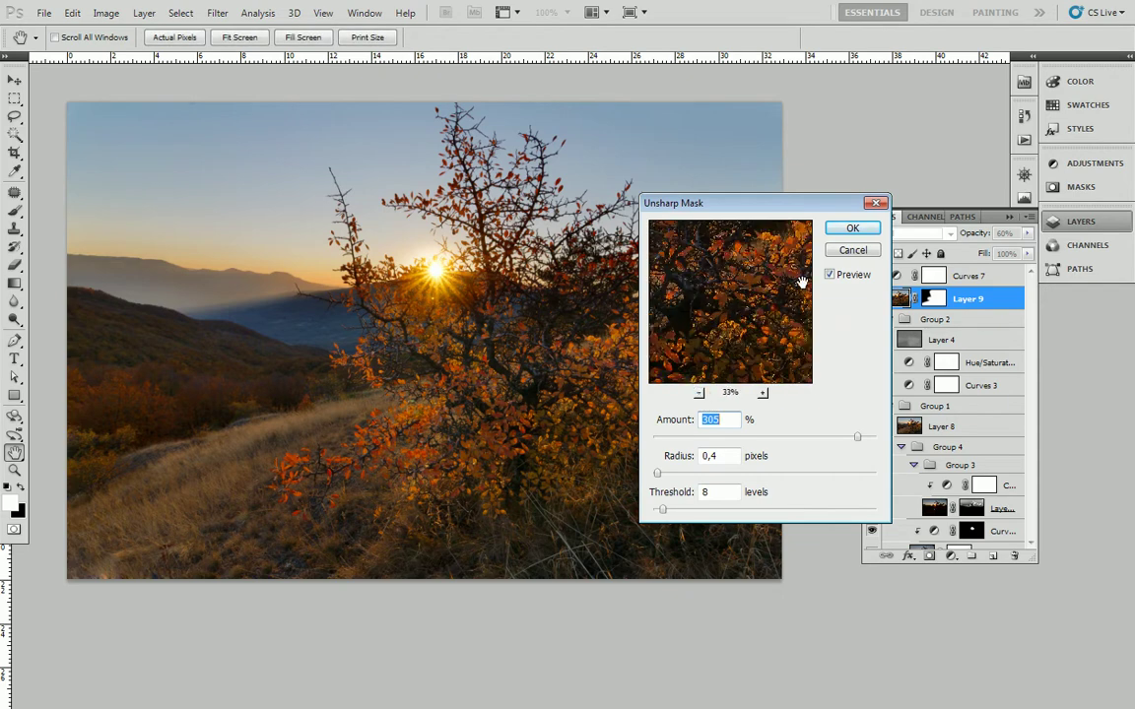
pyautogui.click(853, 251)
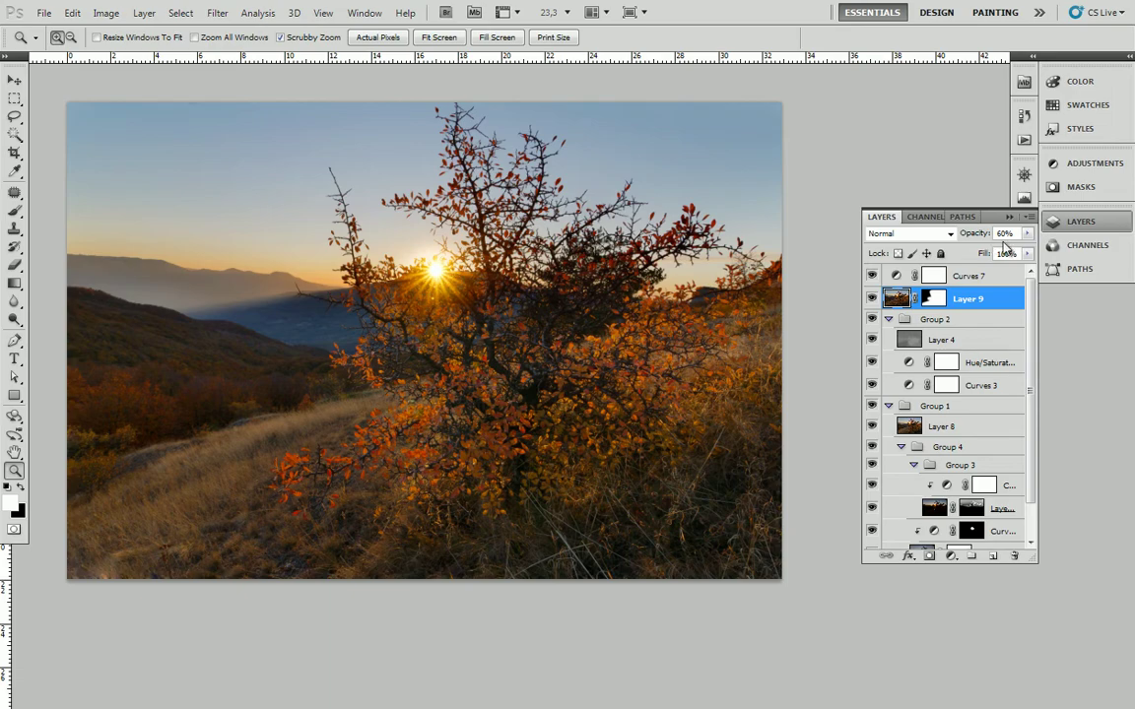
# Step: Zoom into the bush, close IMG_5007.psd without saving, and switch to Lightroom
pyautogui.click(543, 397)
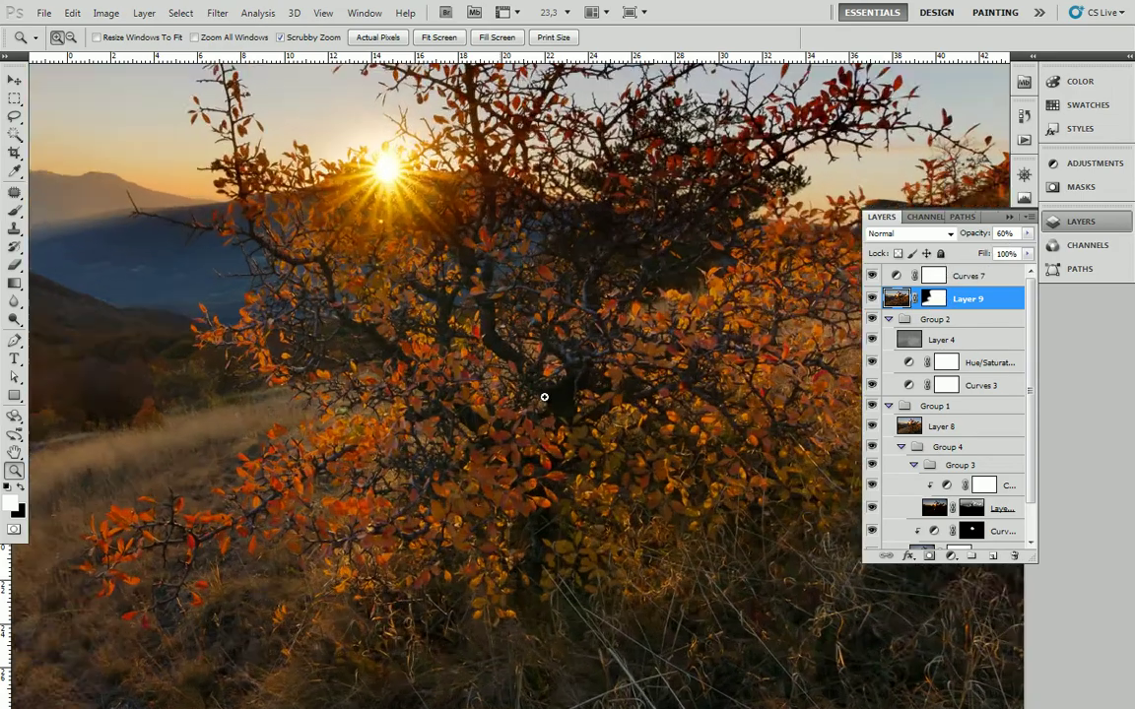
pyautogui.moveTo(544, 397)
pyautogui.mouseDown()
pyautogui.moveTo(583, 399)
pyautogui.moveTo(516, 402)
pyautogui.moveTo(544, 394)
pyautogui.mouseUp()
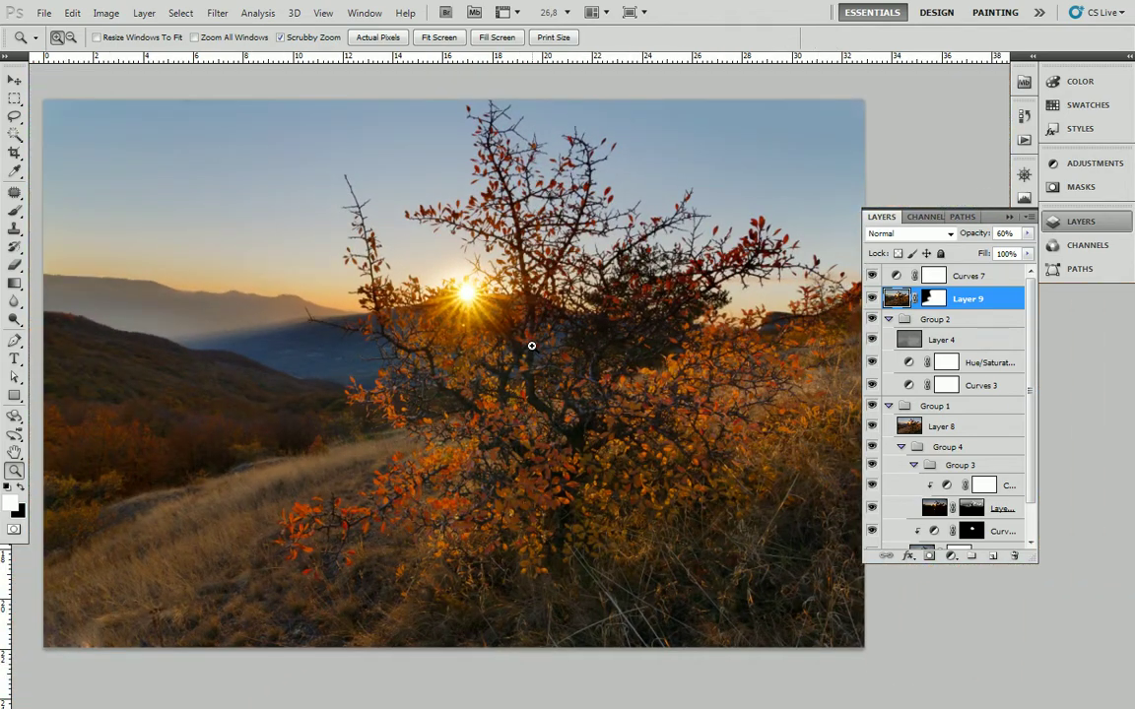
pyautogui.hotkey('ctrl', 'w')
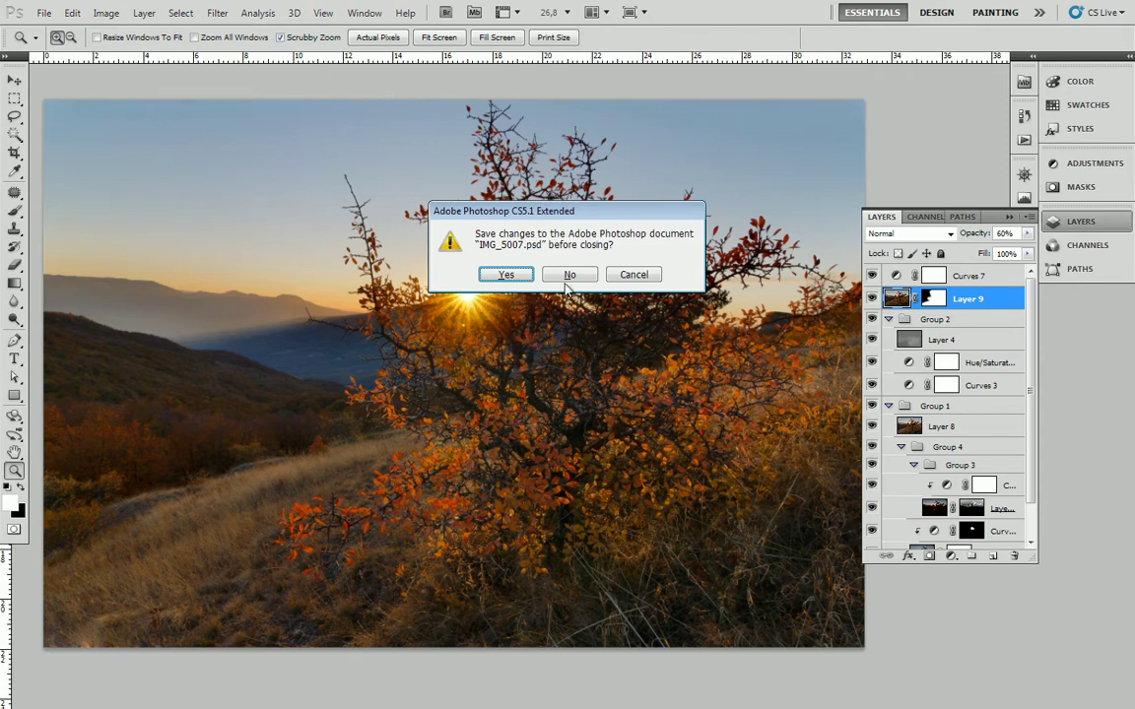
pyautogui.click(569, 276)
pyautogui.hotkey('alt', 'Tab')
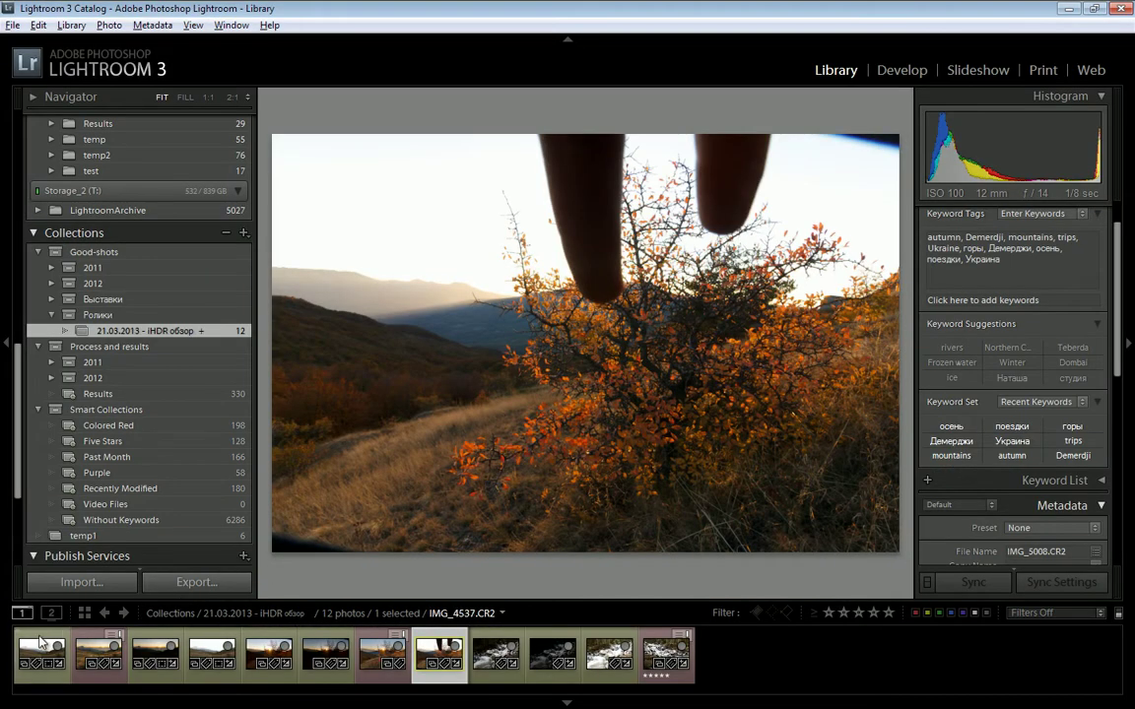
# Step: Compare the bush brackets IMG_5006 and IMG_5007, then the snowy rapids photo and composite
pyautogui.click(41, 641)
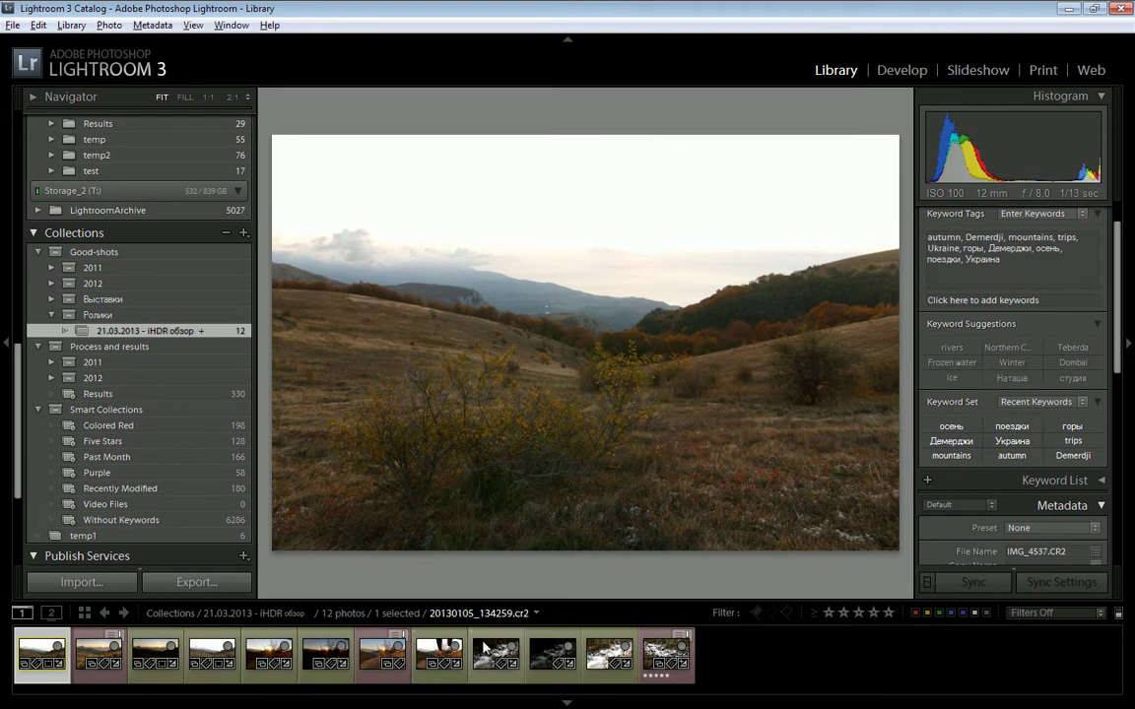
pyautogui.click(339, 646)
pyautogui.click(281, 642)
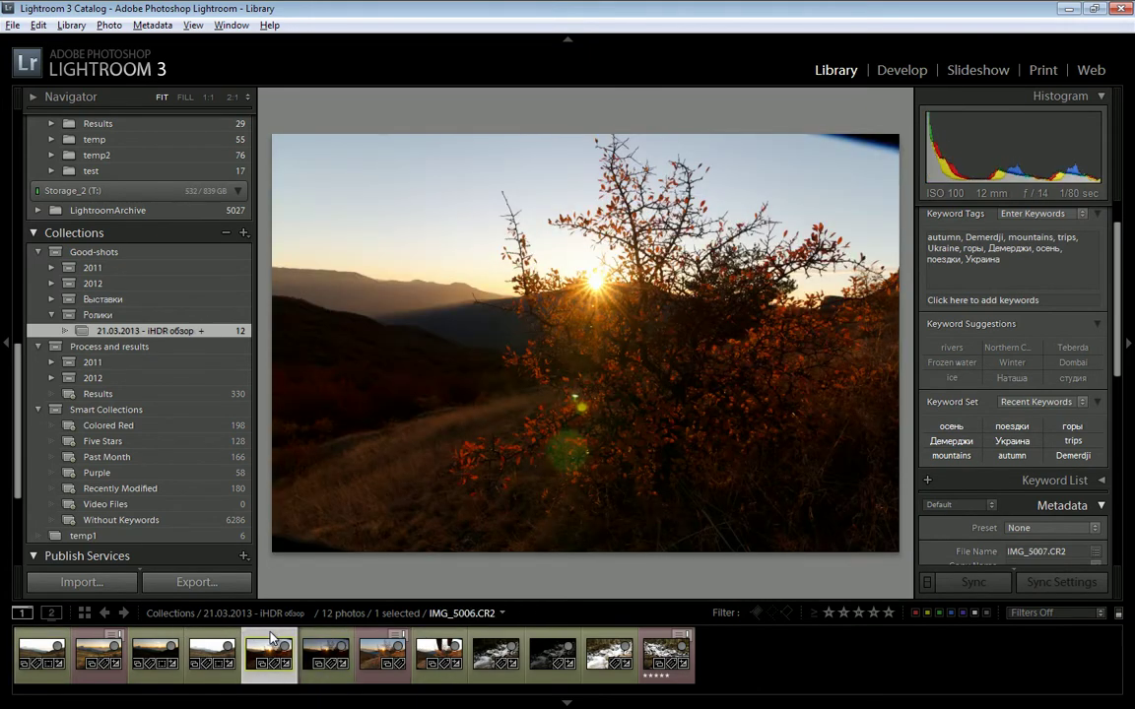
pyautogui.click(318, 642)
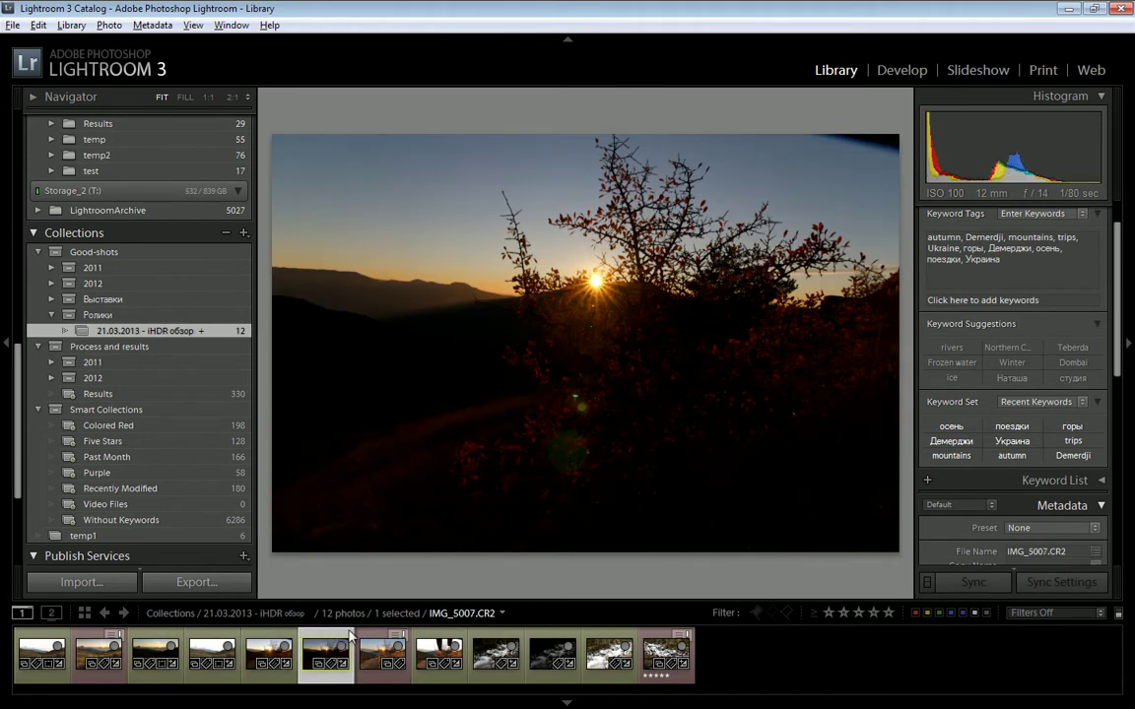
pyautogui.click(449, 645)
pyautogui.click(325, 642)
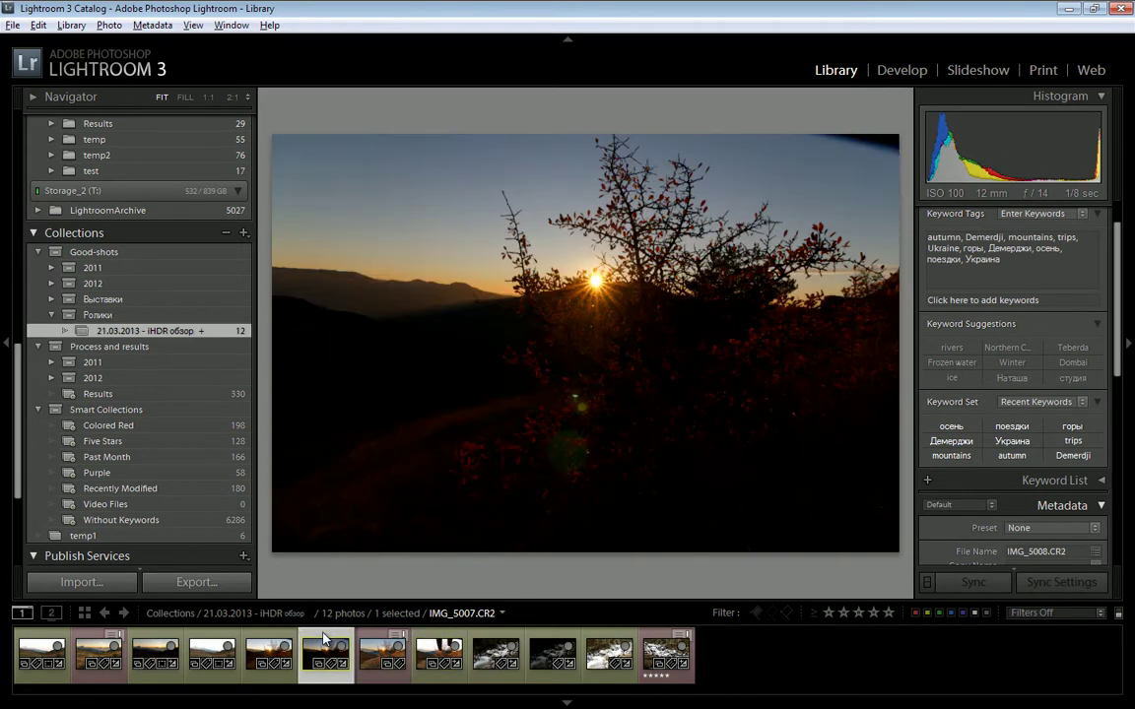
pyautogui.click(273, 638)
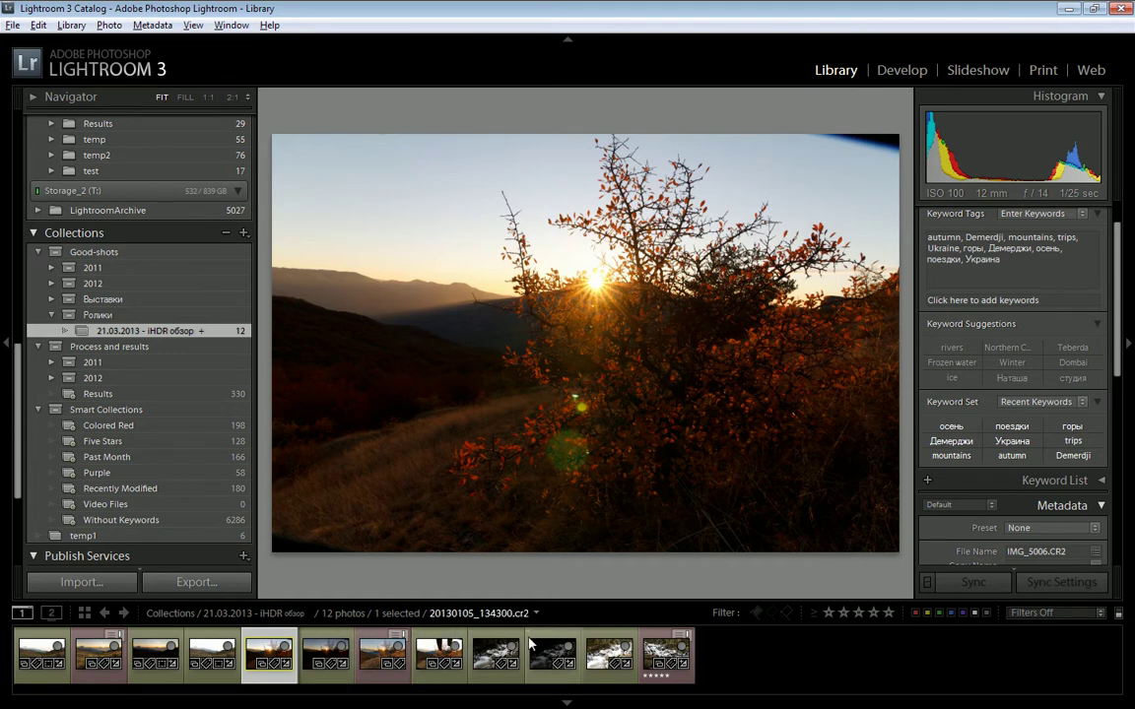
pyautogui.click(496, 652)
pyautogui.click(655, 638)
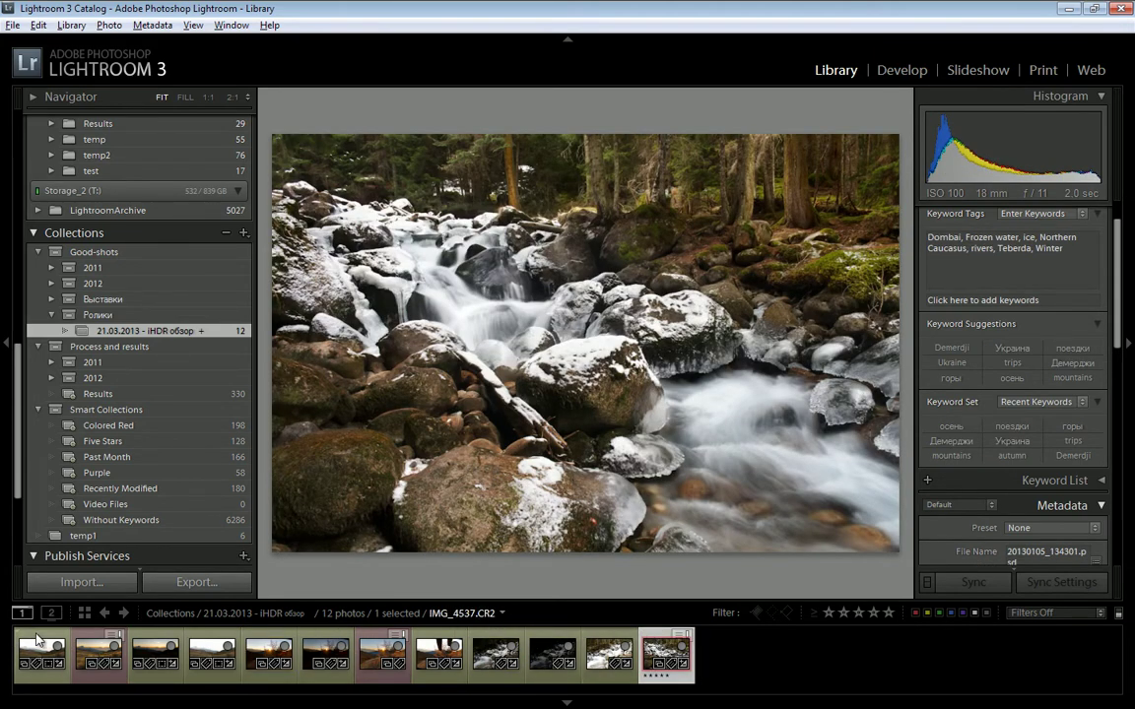
# Step: Compare valley exposures IMG_4537, IMG_4538 and IMG_4539, then open IMG_4539 in Develop
pyautogui.click(43, 653)
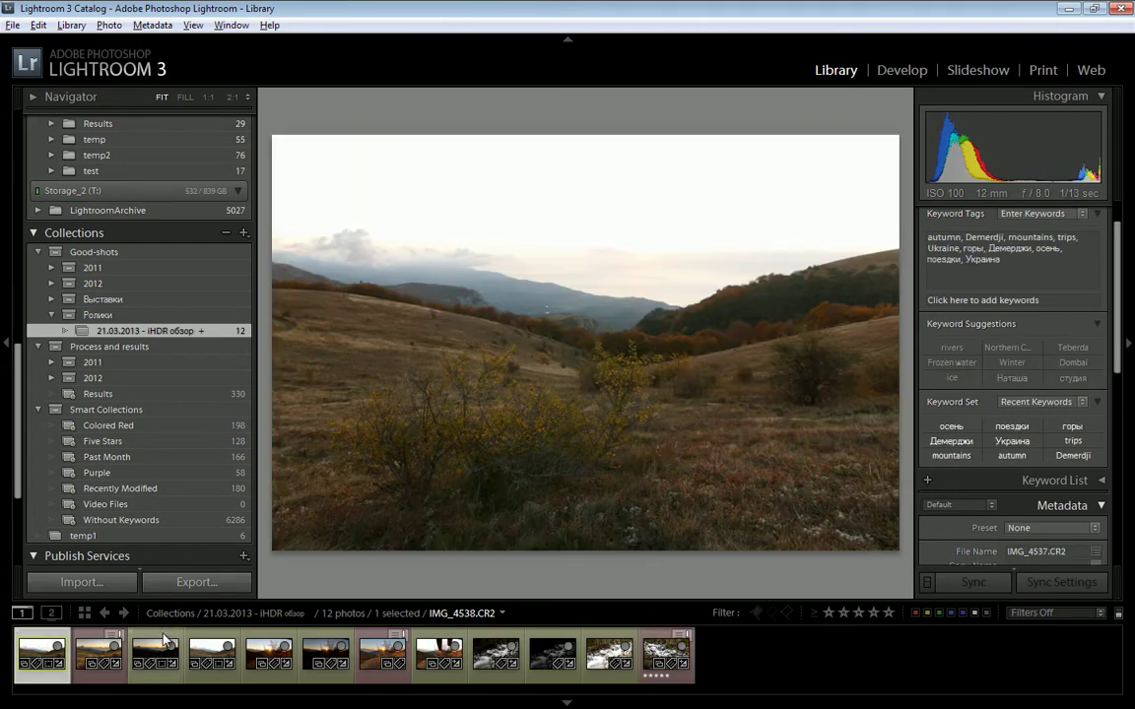
pyautogui.click(164, 640)
pyautogui.click(212, 640)
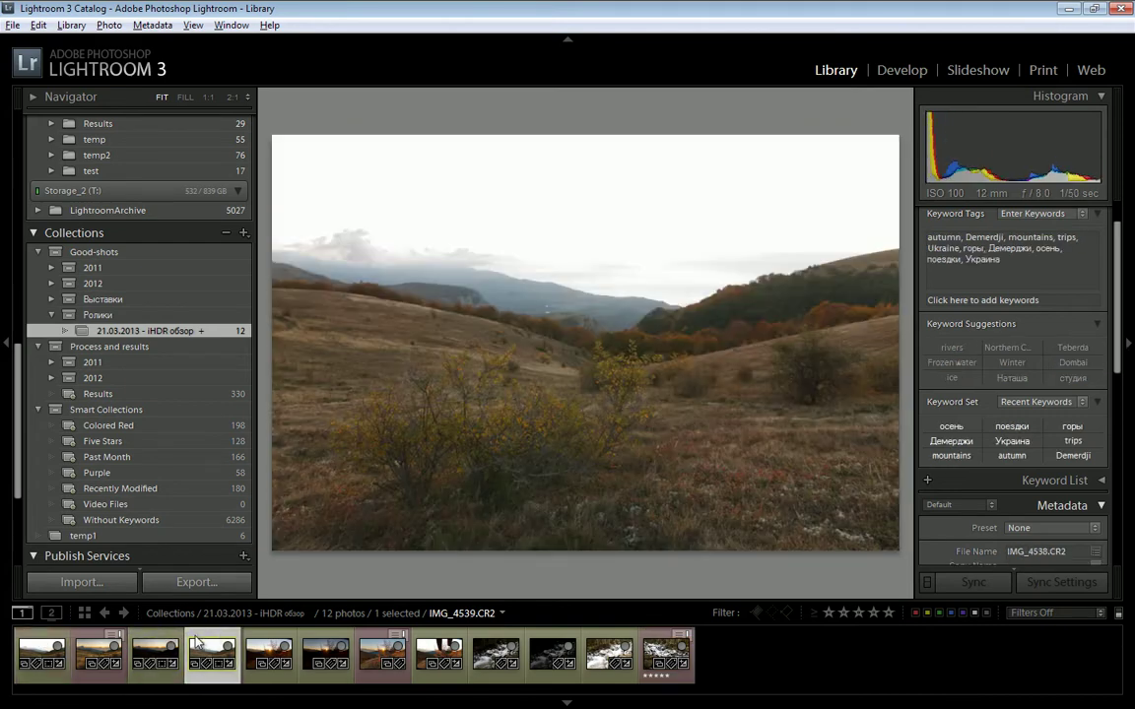
pyautogui.click(165, 640)
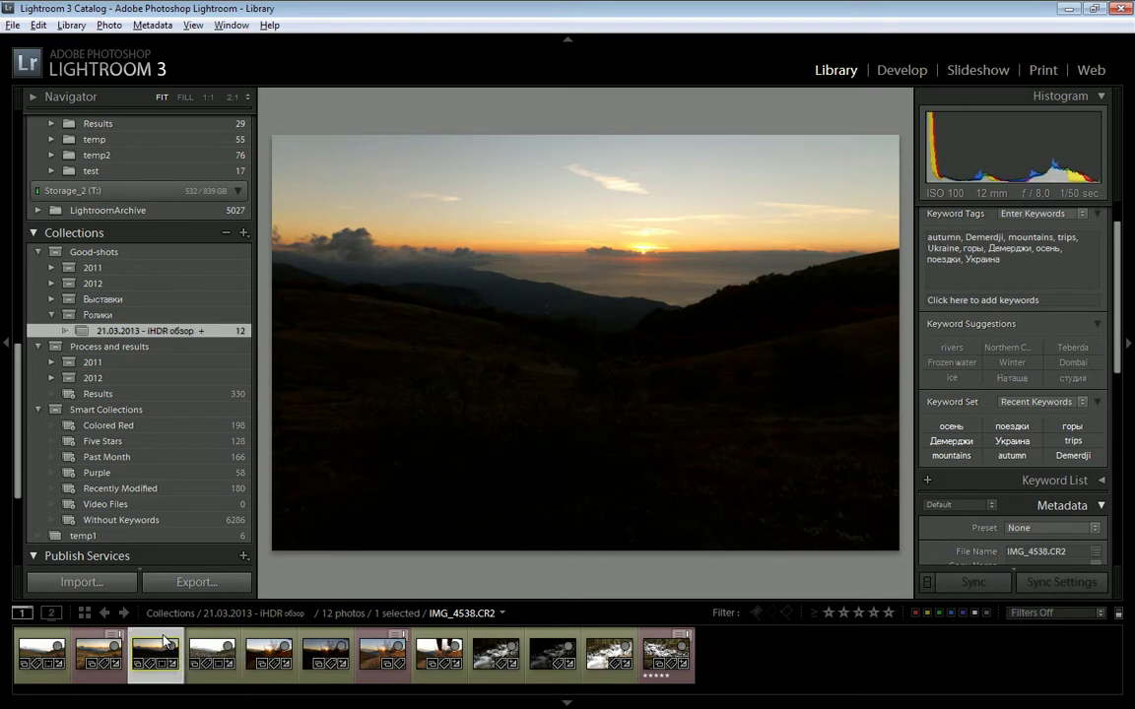
pyautogui.click(40, 641)
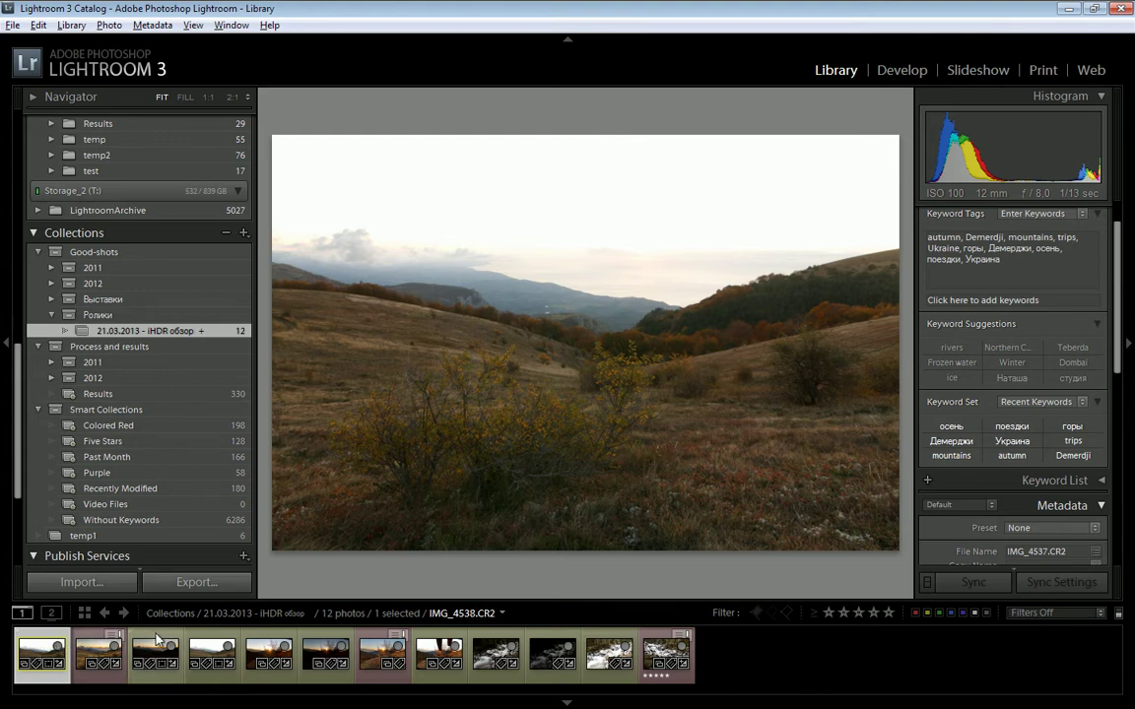
pyautogui.click(156, 640)
pyautogui.click(212, 640)
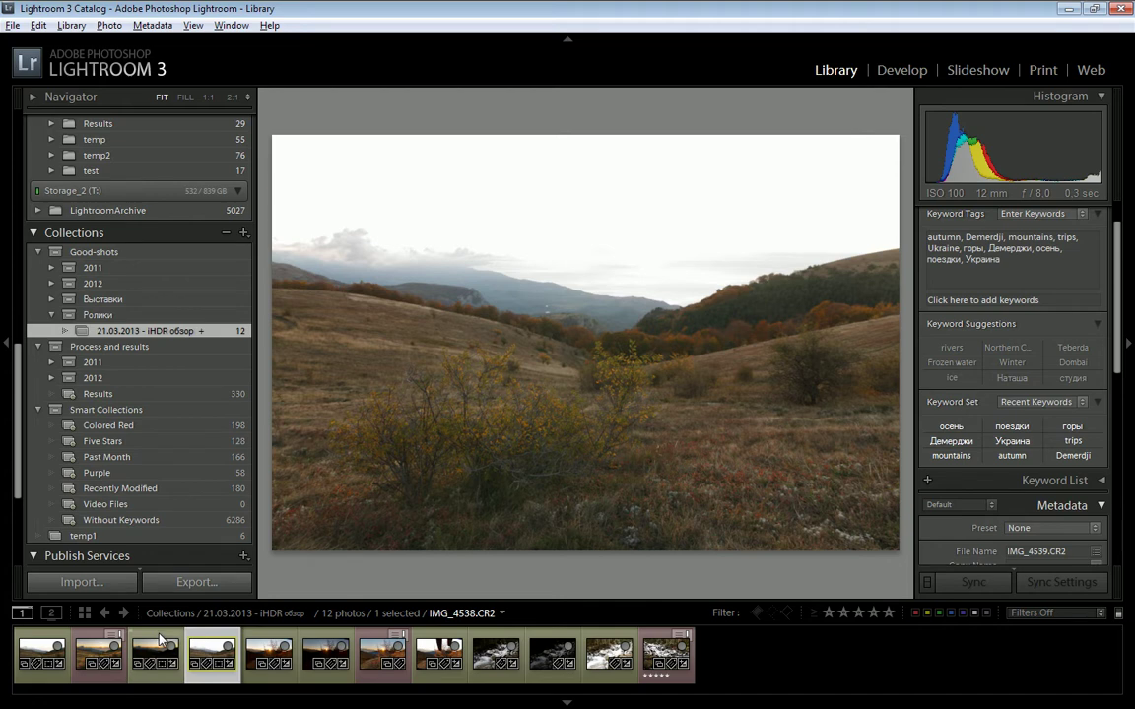
pyautogui.click(44, 641)
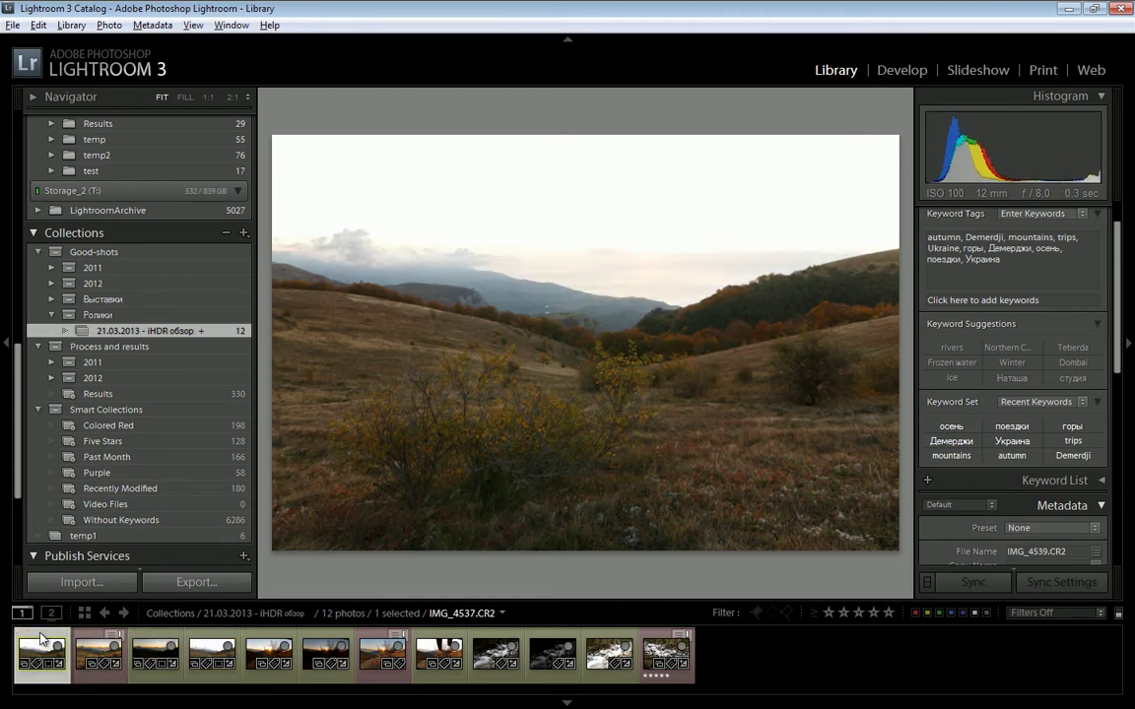
pyautogui.click(209, 643)
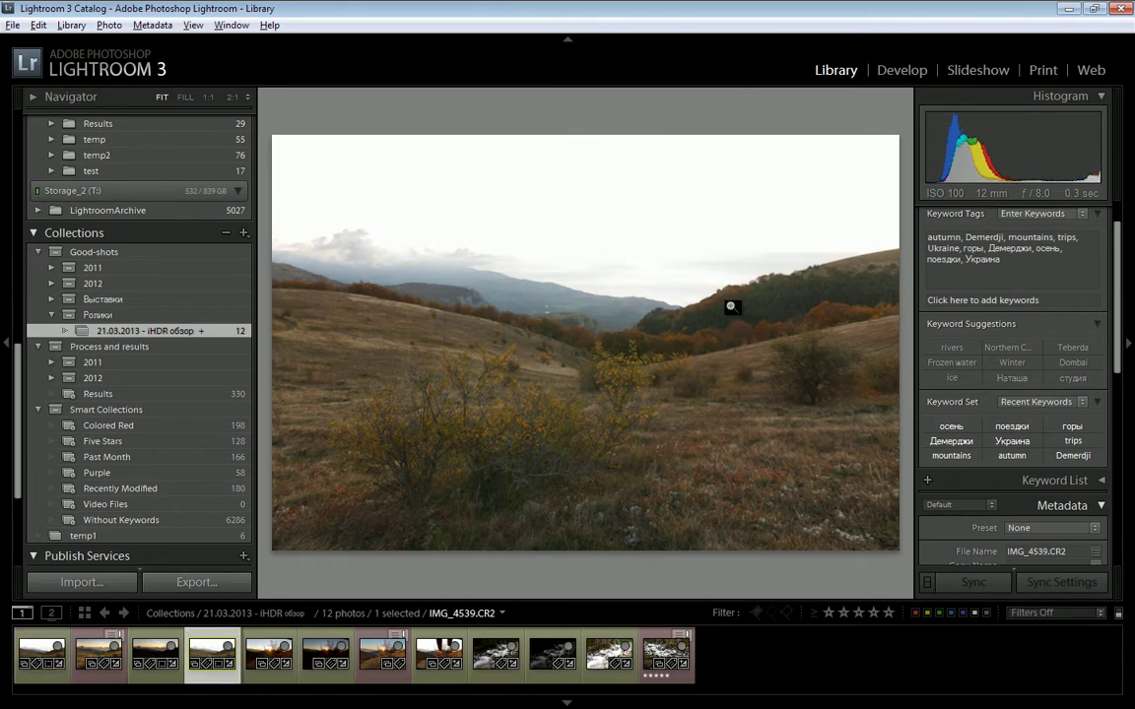
pyautogui.click(902, 70)
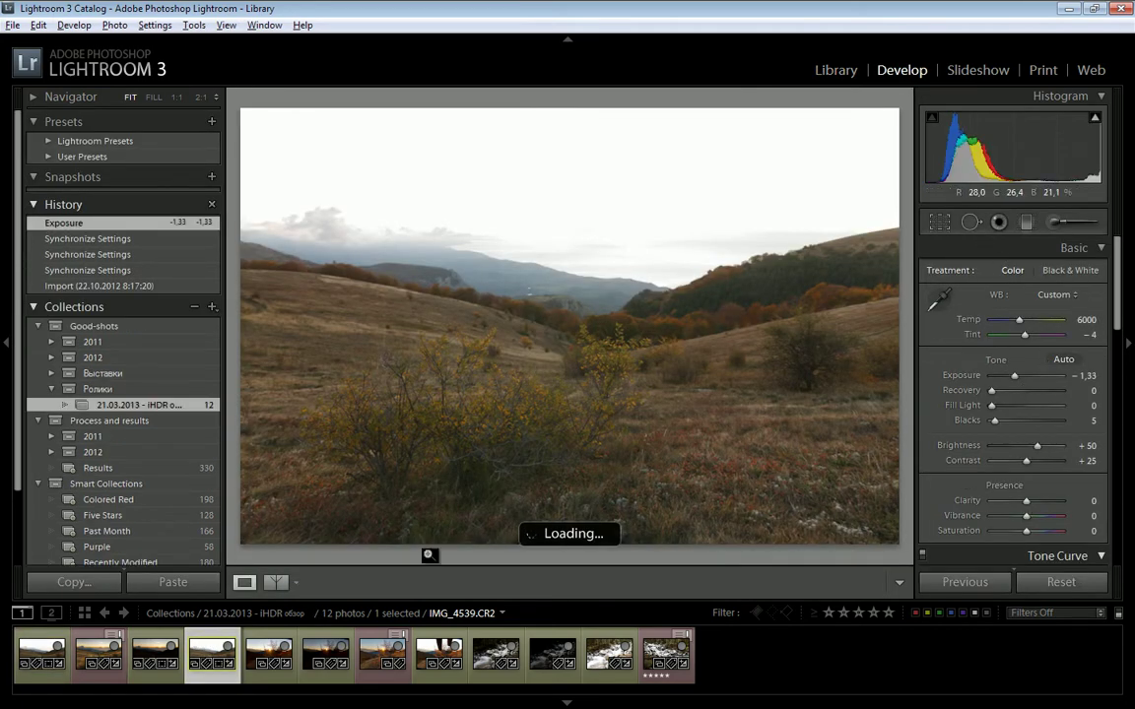
# Step: Check the Exposure values of IMG_4537, the sunset frame and IMG_4539, then return to Photoshop
pyautogui.click(56, 642)
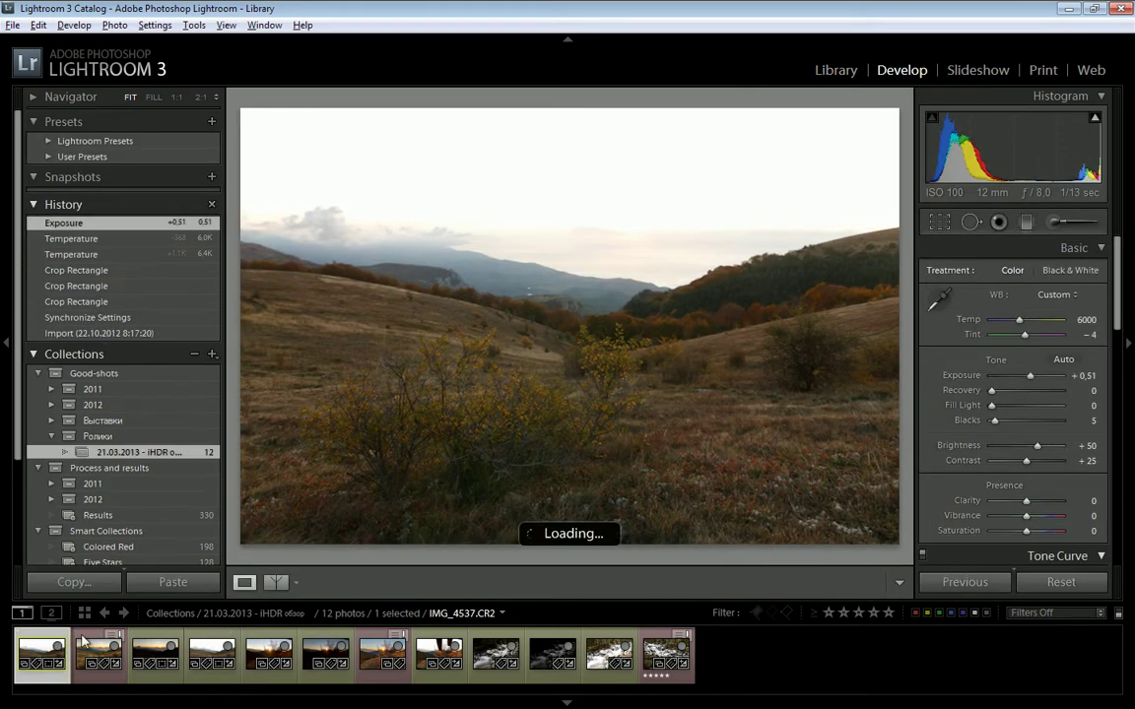
pyautogui.click(155, 642)
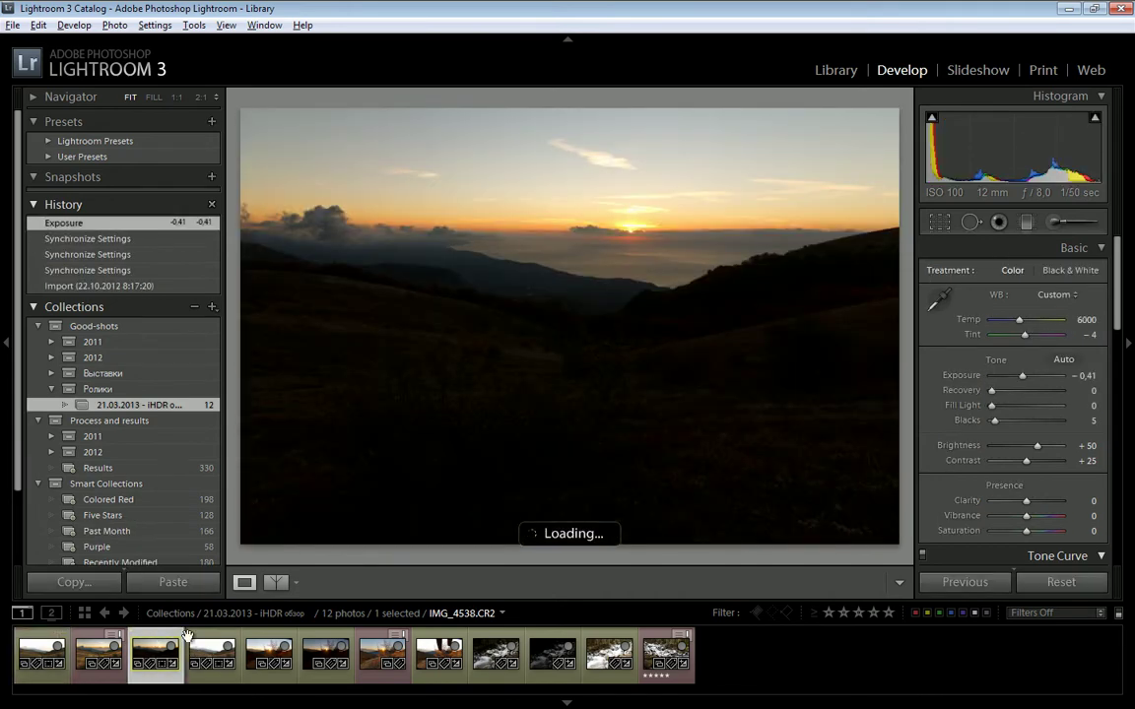
pyautogui.click(211, 645)
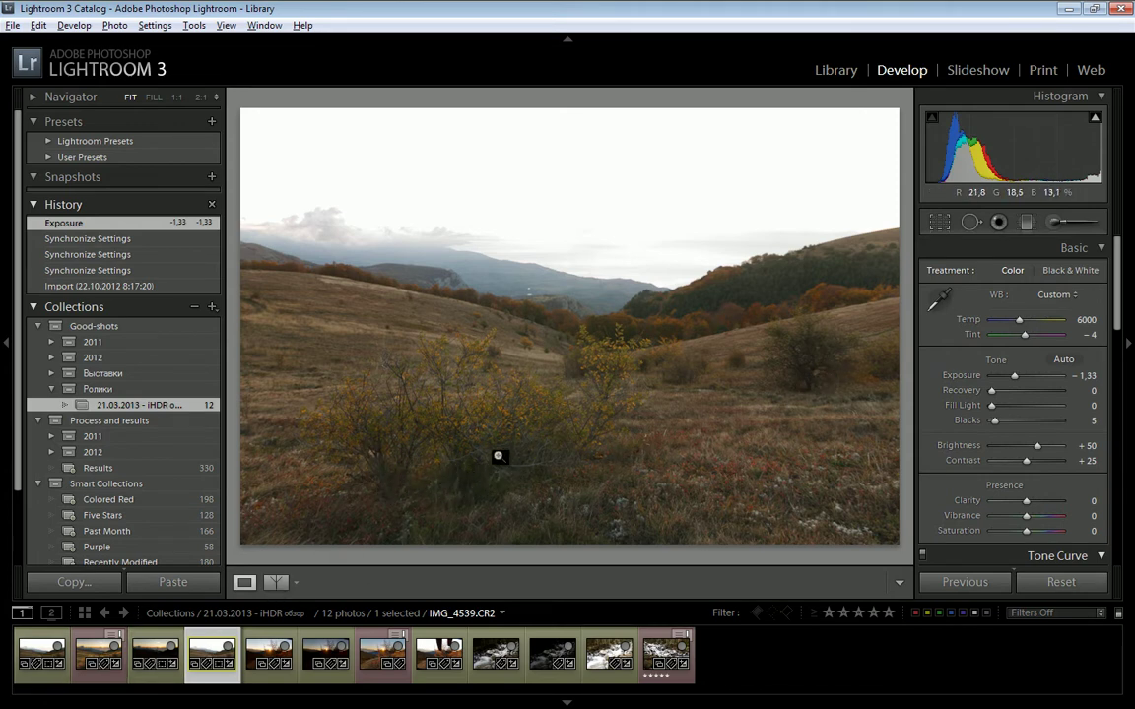
pyautogui.hotkey('alt', 'Tab')
pyautogui.hotkey('alt', 'Tab')
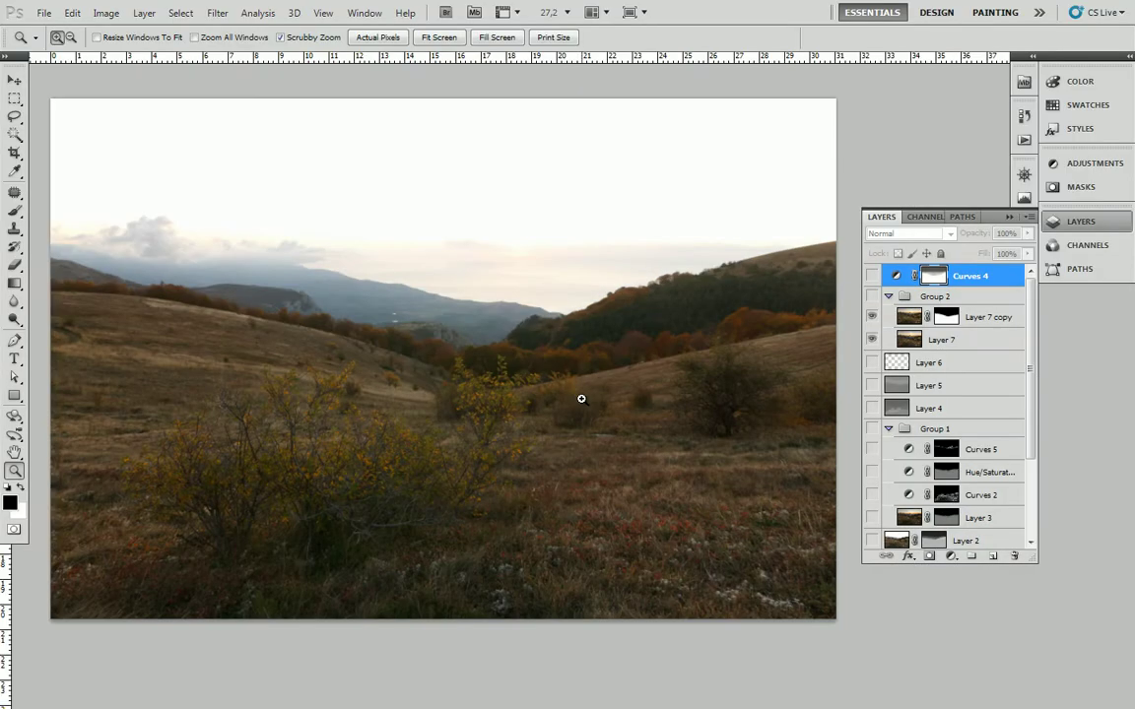
# Step: Show Curves 1 and Layer 1's sunset sky, inspecting Layer 1's mask alone before returning to colour
pyautogui.moveTo(1030, 315); pyautogui.dragTo(1025, 405)
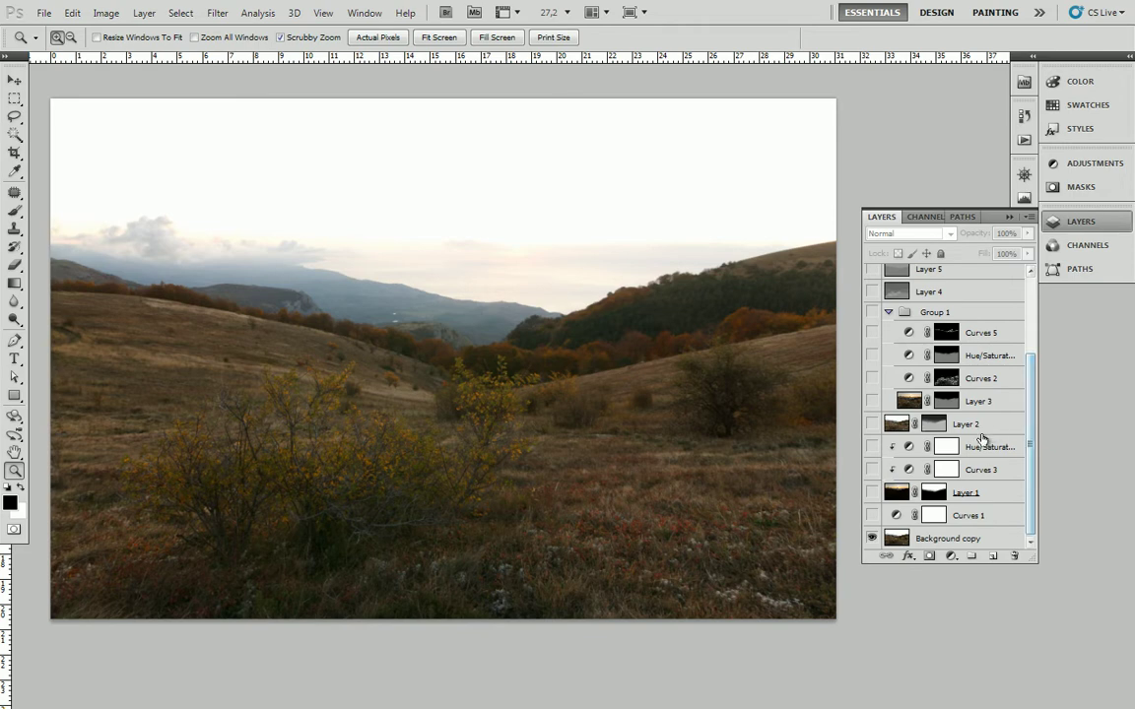
pyautogui.click(872, 515)
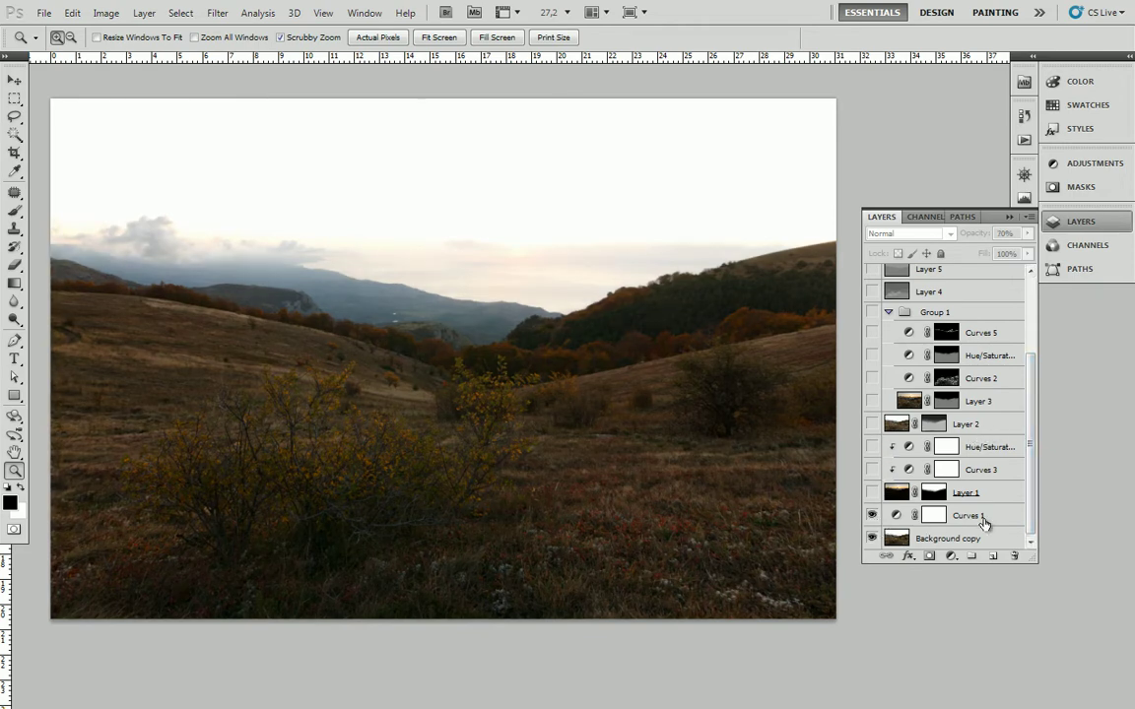
pyautogui.click(872, 492)
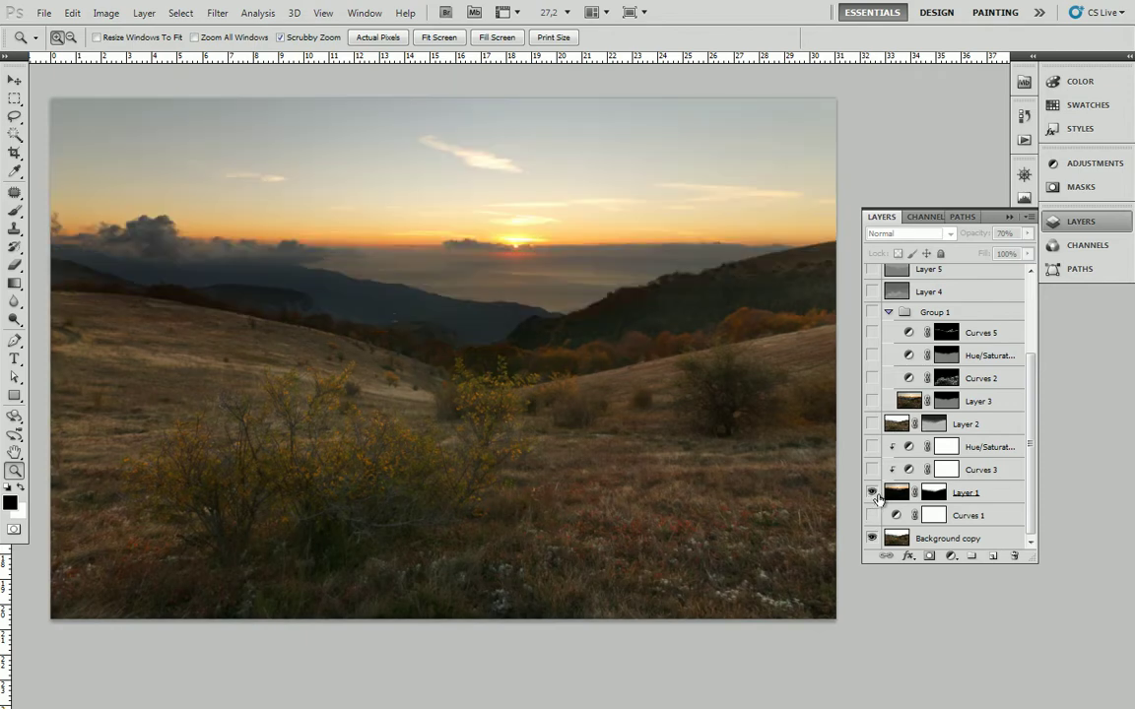
pyautogui.press('alt')
pyautogui.keyDown('alt'); pyautogui.click(944, 493); pyautogui.keyUp('alt')
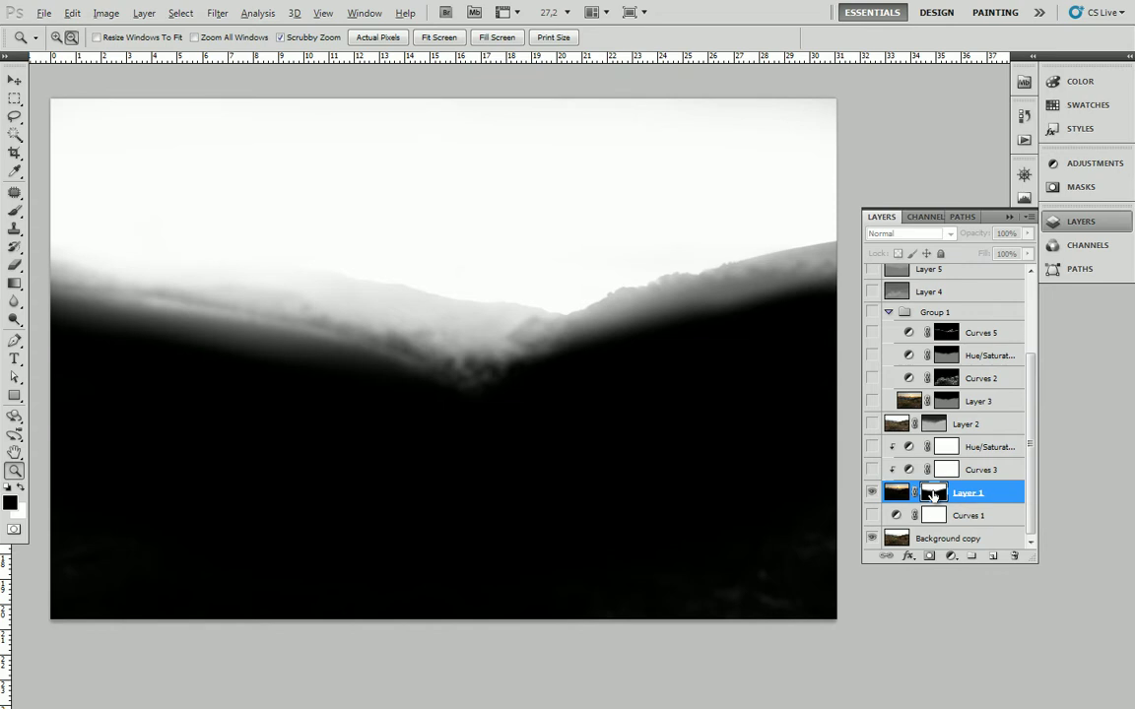
pyautogui.keyDown('alt'); pyautogui.click(933, 494); pyautogui.keyUp('alt')
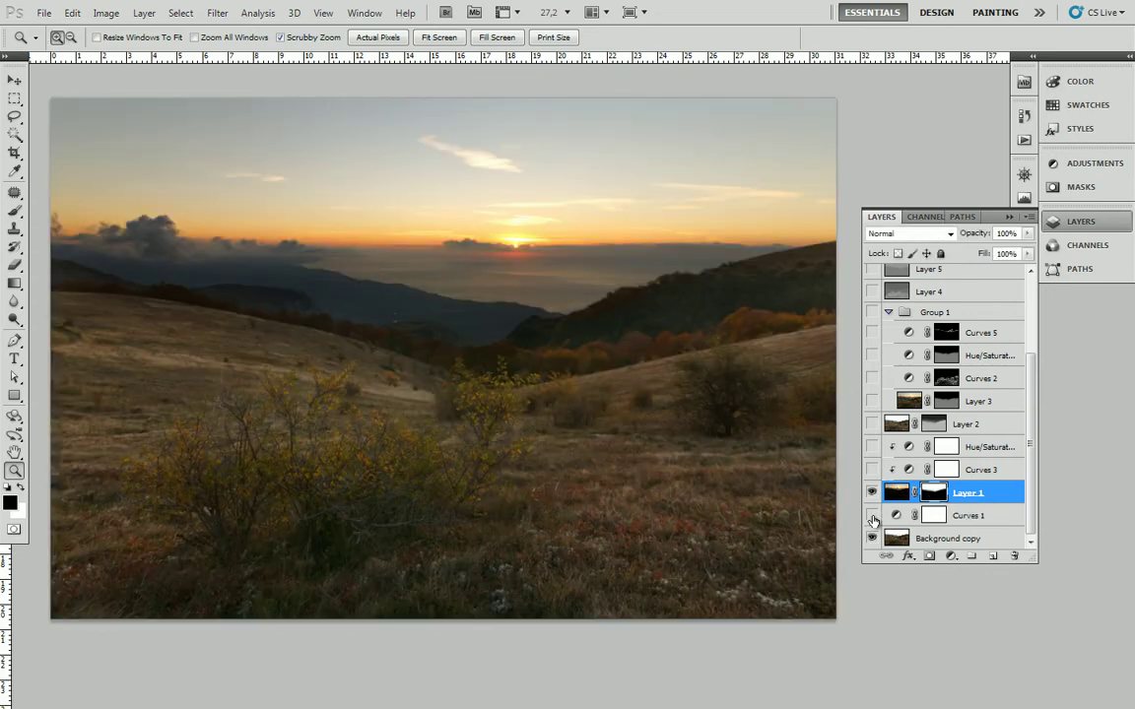
pyautogui.click(872, 518)
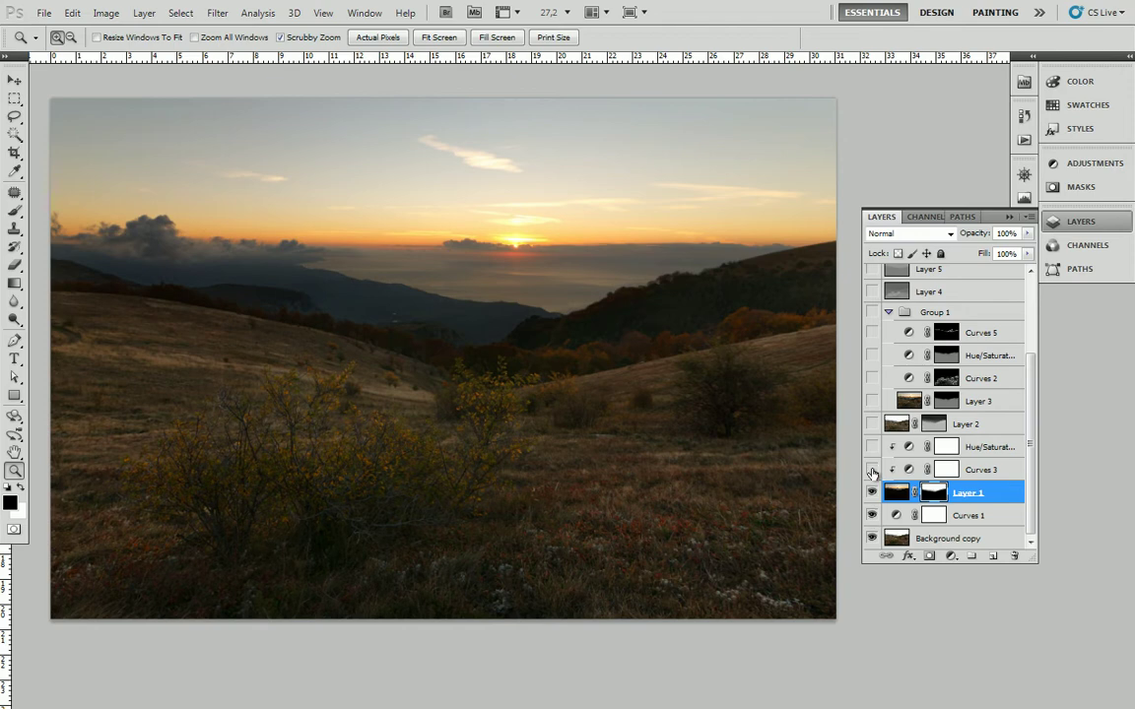
# Step: Turn on Curves 3 and the Lighten-mode Layer 2, viewing Layer 2's mask alone then the composite
pyautogui.click(872, 470)
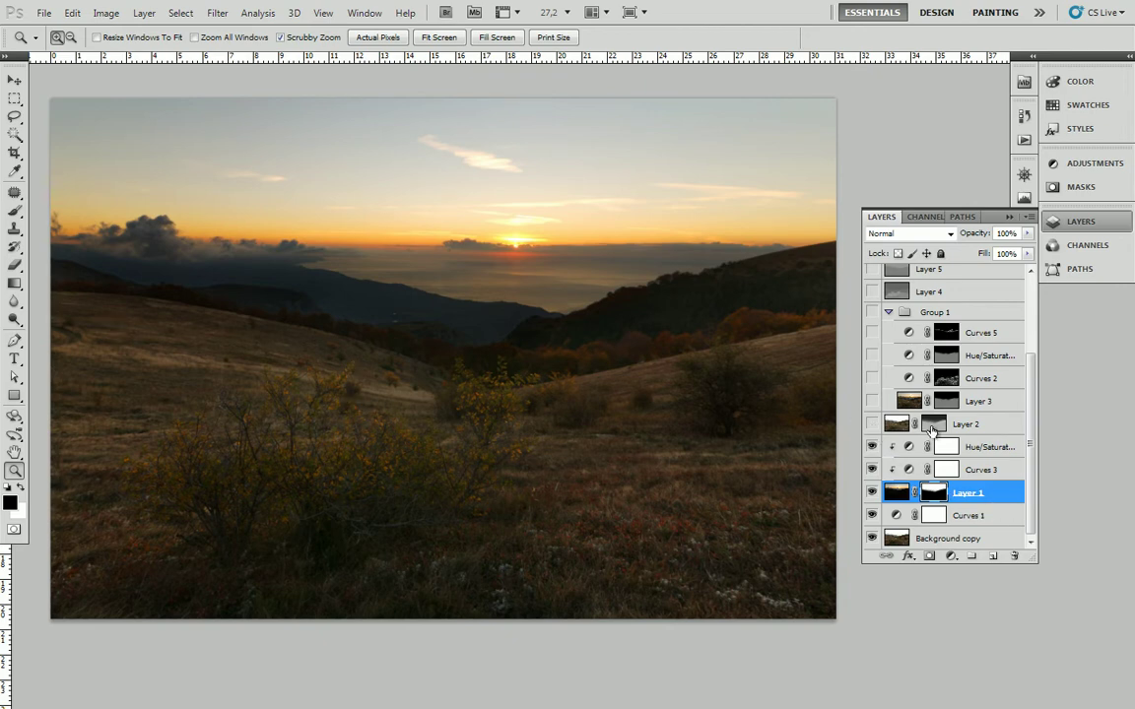
pyautogui.click(975, 430)
pyautogui.click(895, 430)
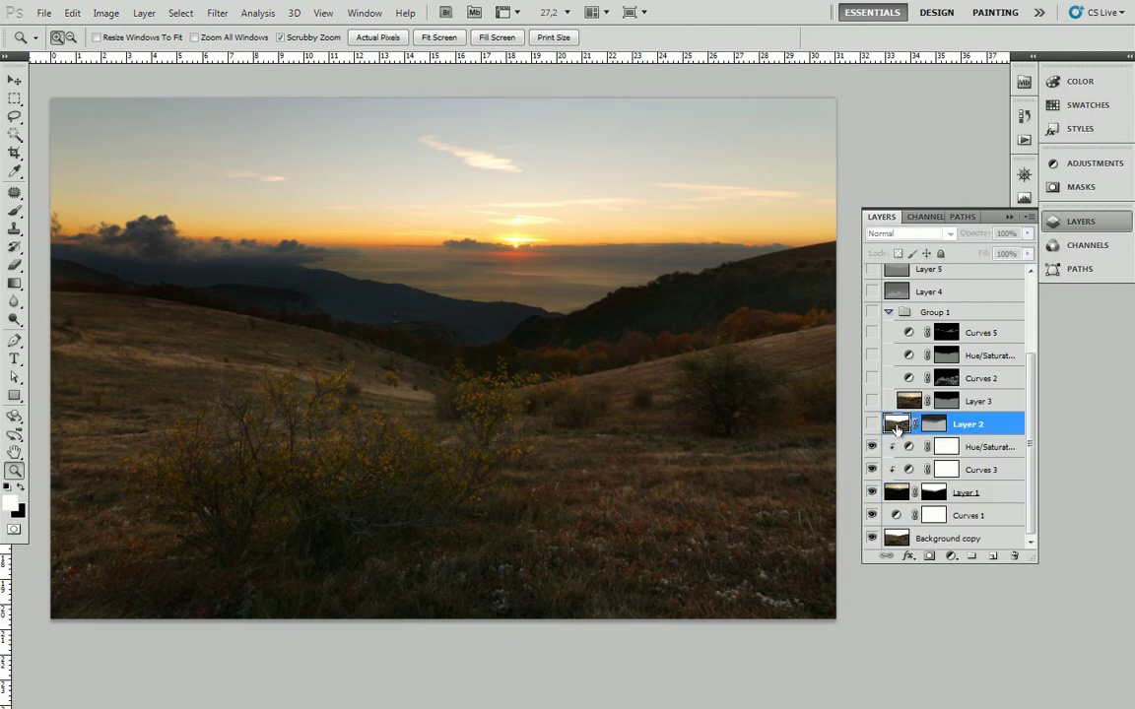
pyautogui.click(871, 424)
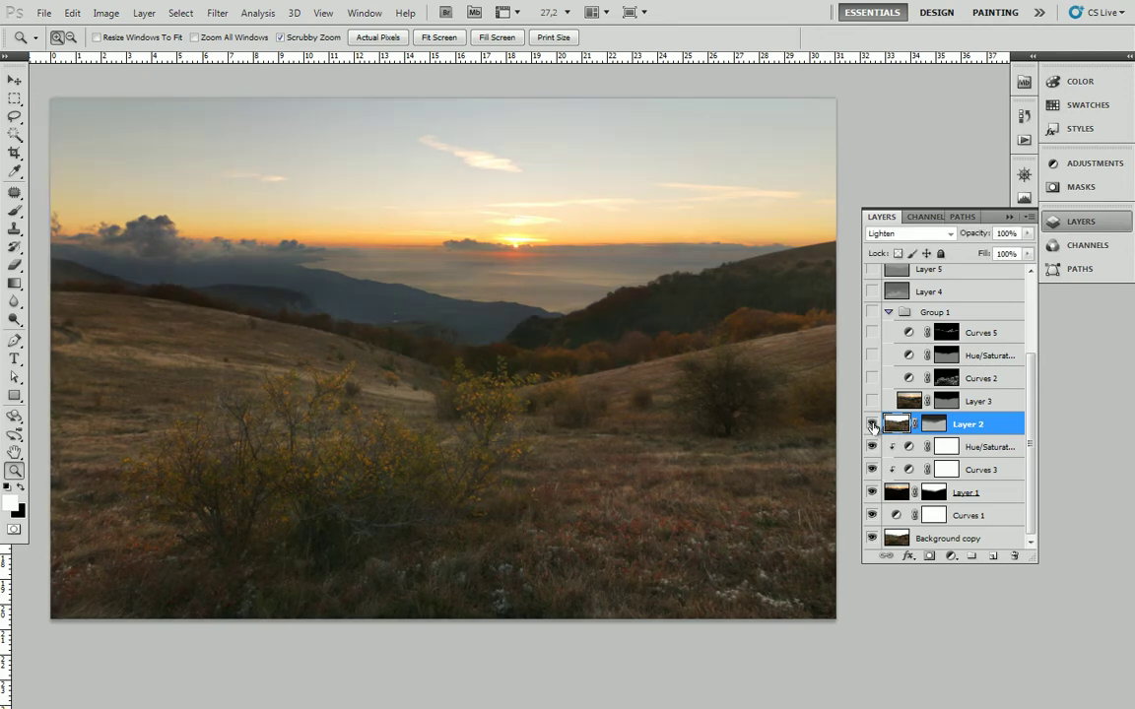
pyautogui.click(934, 424)
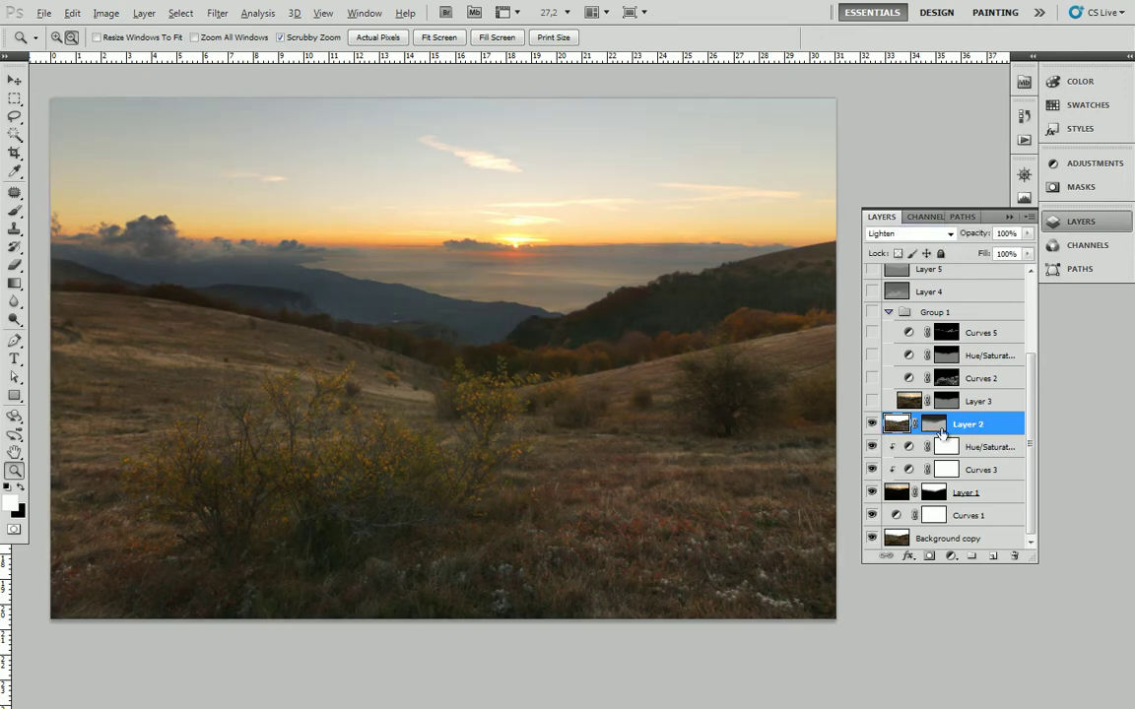
pyautogui.keyDown('alt'); pyautogui.click(932, 424); pyautogui.keyUp('alt')
pyautogui.keyDown('alt'); pyautogui.click(932, 425); pyautogui.keyUp('alt')
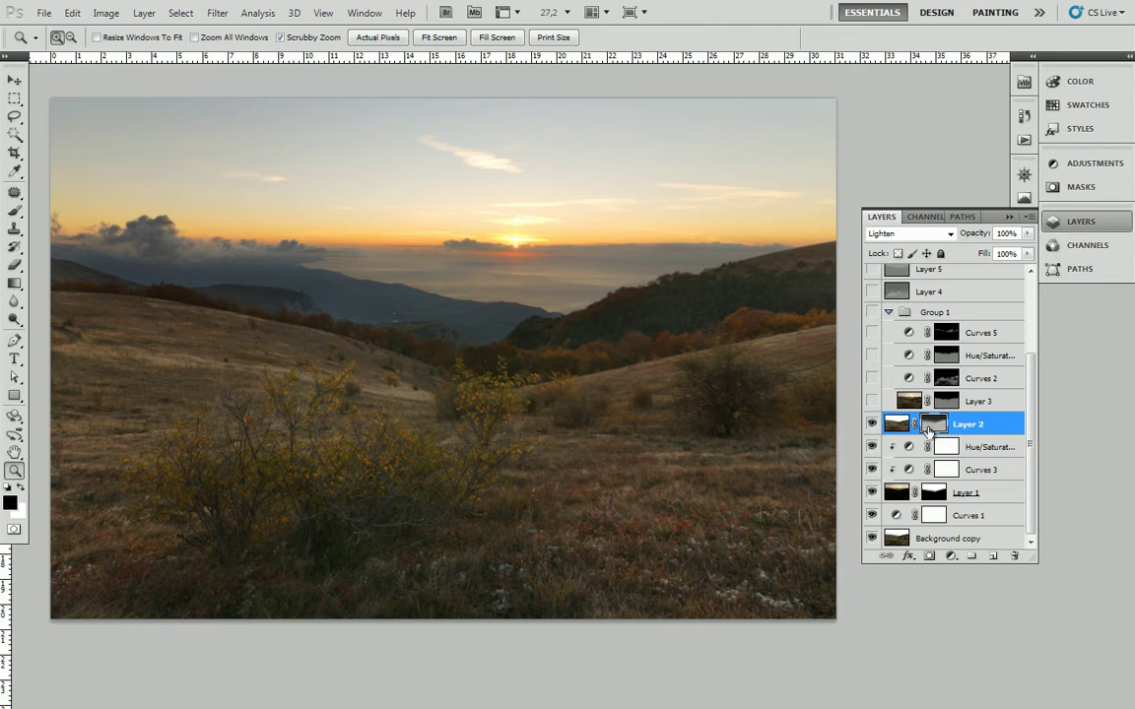
# Step: Make Group 1 visible and toggle the Color Dodge Layer 3 to compare its effect
pyautogui.scroll(3, 986, 414)
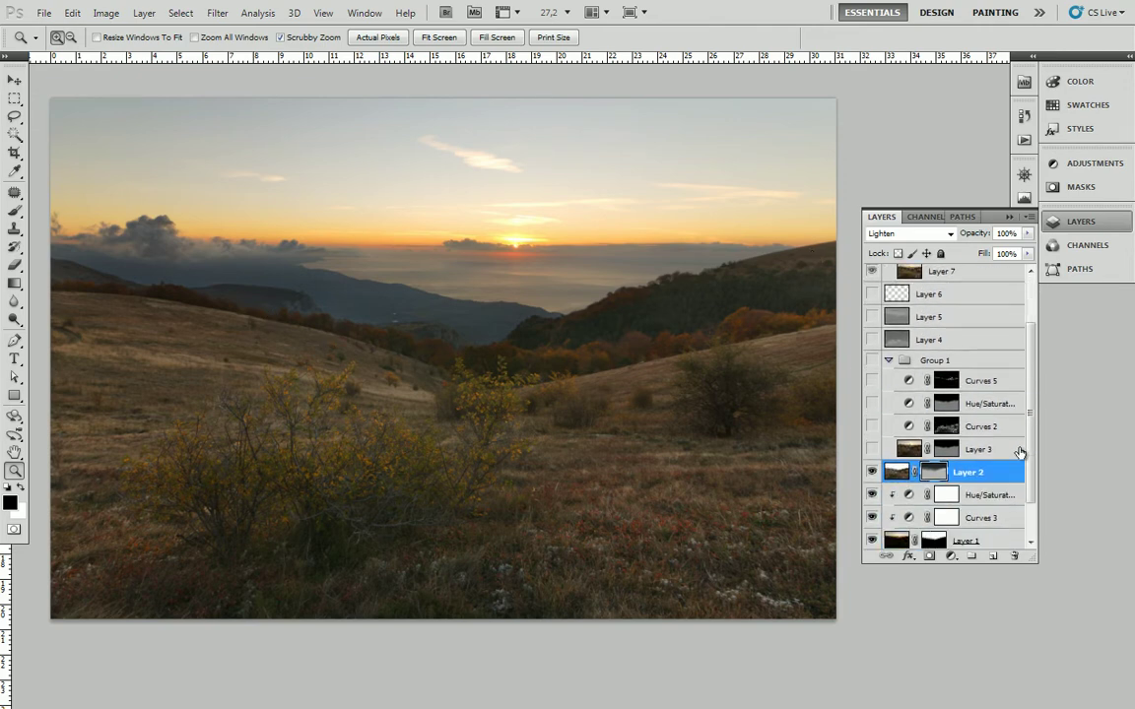
pyautogui.scroll(1, 1020, 452)
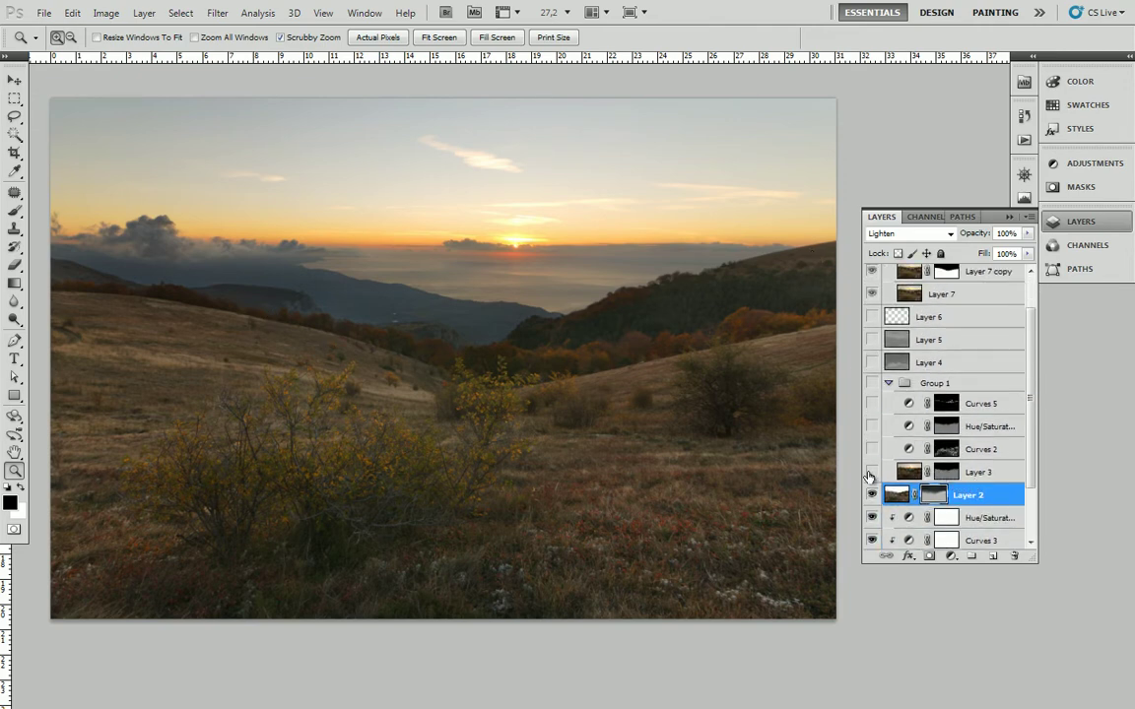
pyautogui.click(872, 472)
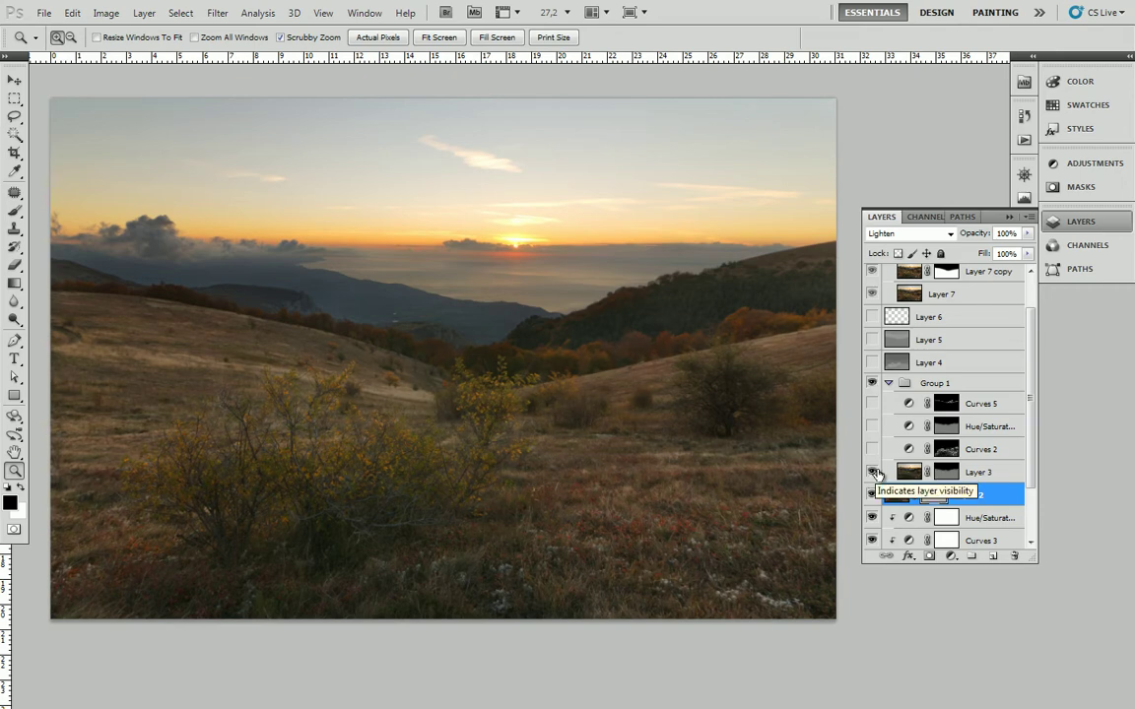
pyautogui.click(981, 474)
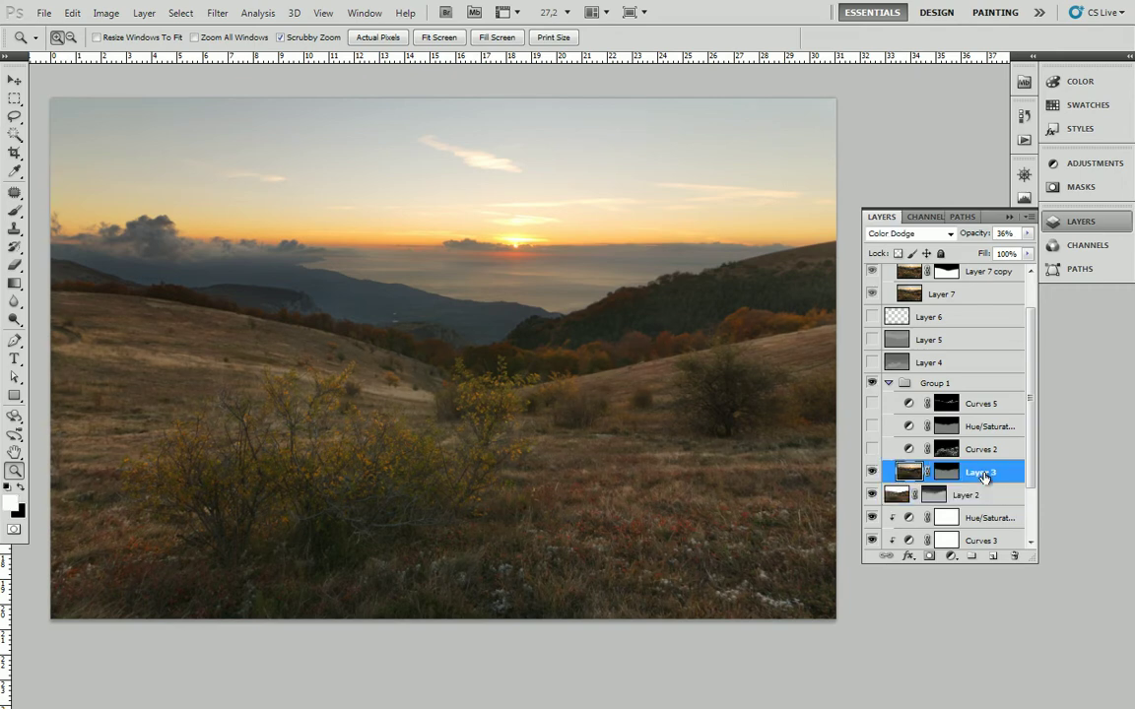
pyautogui.click(871, 473)
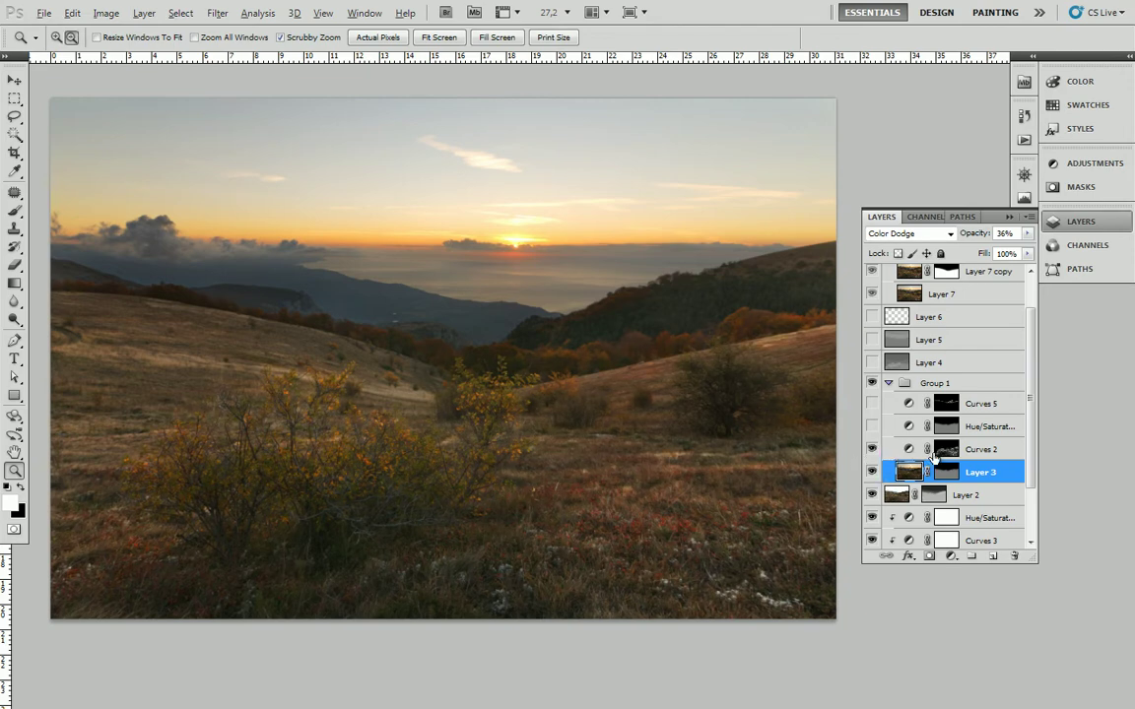
# Step: Inspect the Curves 2 mask, then turn on Curves 5 and check its 70% opacity
pyautogui.keyDown('alt'); pyautogui.click(947, 450); pyautogui.keyUp('alt')
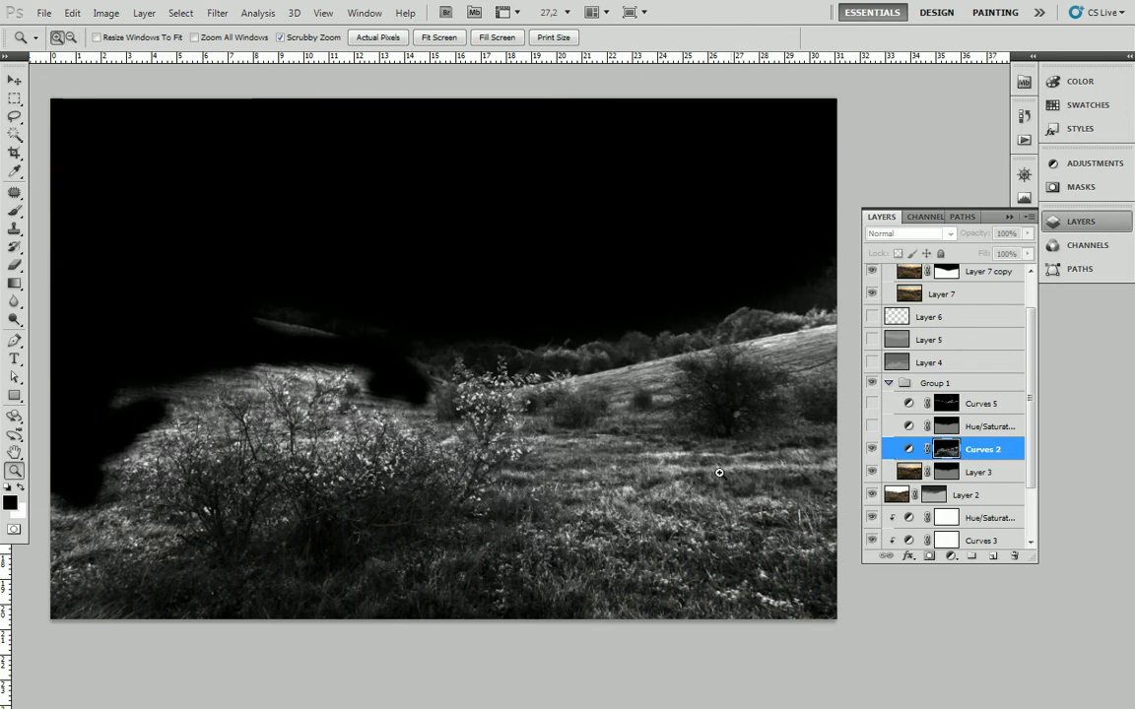
pyautogui.keyDown('alt'); pyautogui.click(946, 451); pyautogui.keyUp('alt')
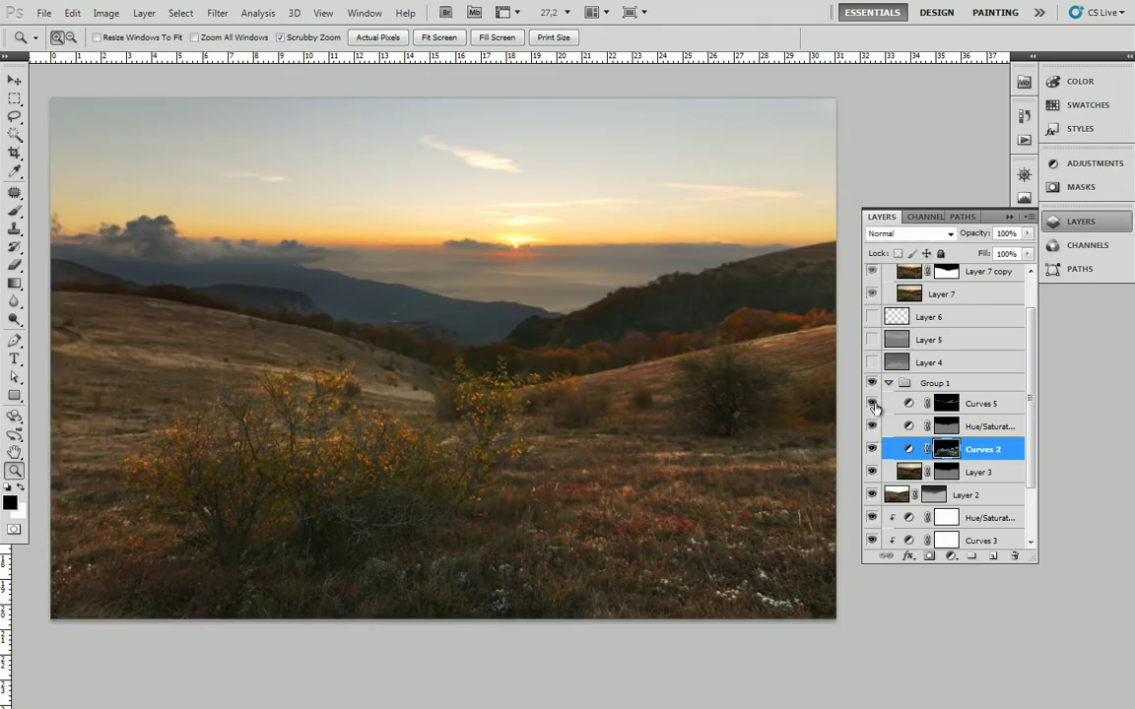
pyautogui.click(871, 403)
pyautogui.click(916, 406)
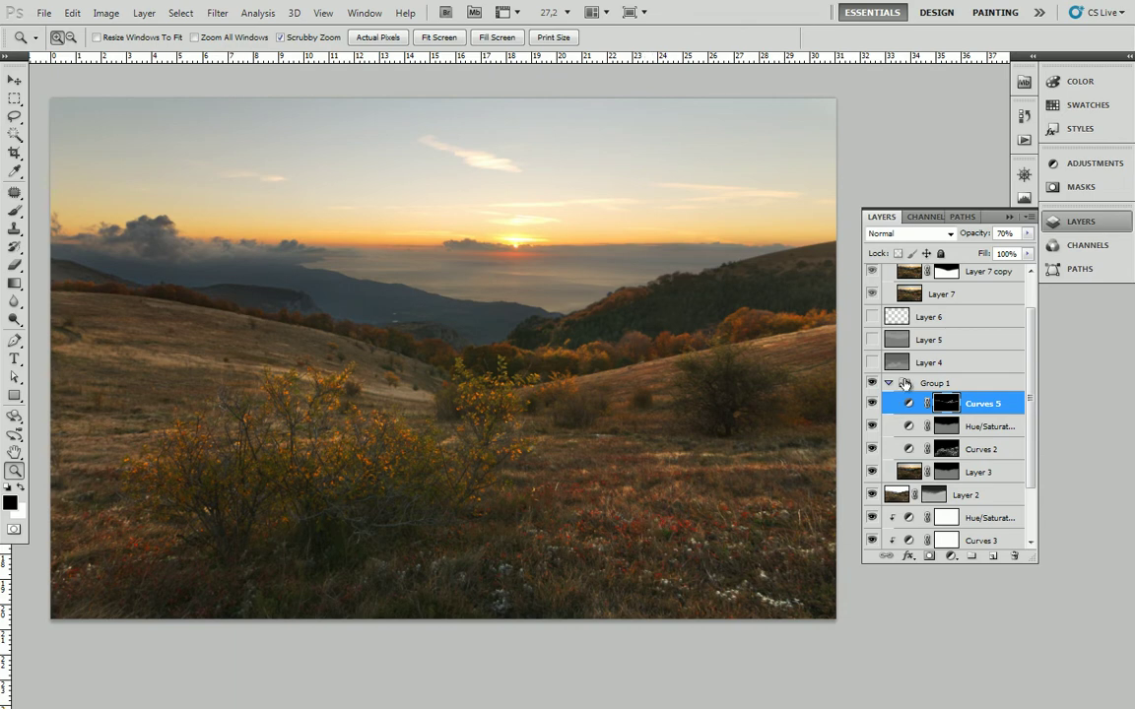
# Step: Switch Layer 5, Layer 6 and Group 2 back on in the sunset composite
pyautogui.scroll(1, 873, 394)
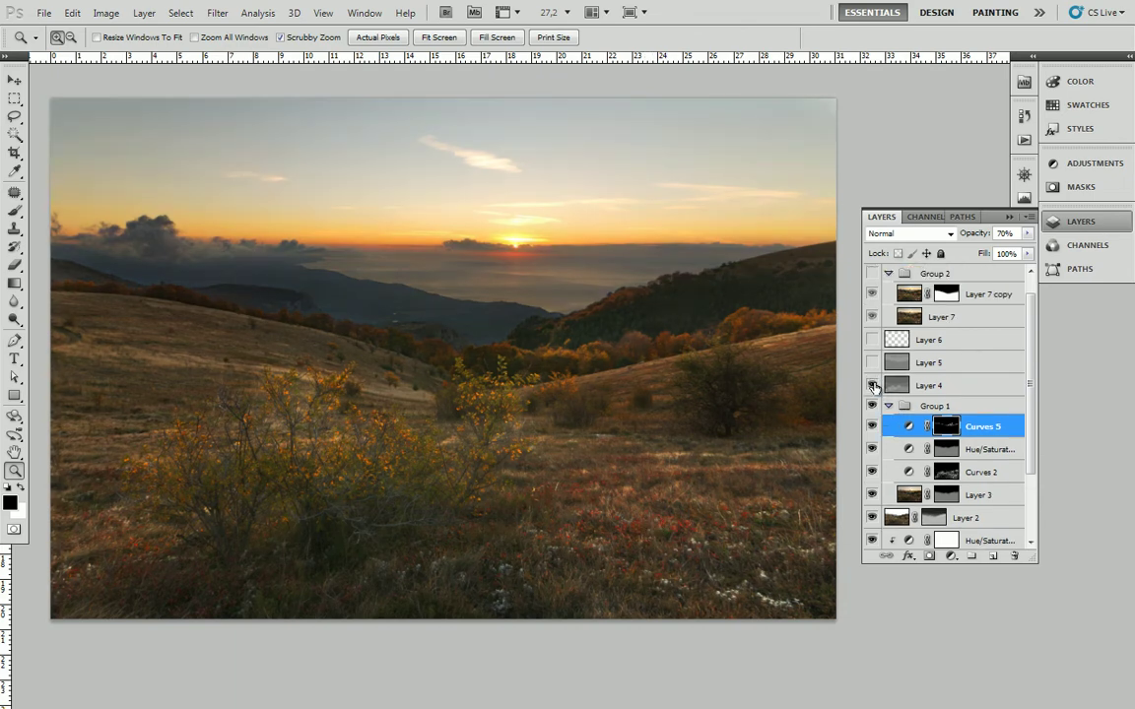
pyautogui.click(872, 363)
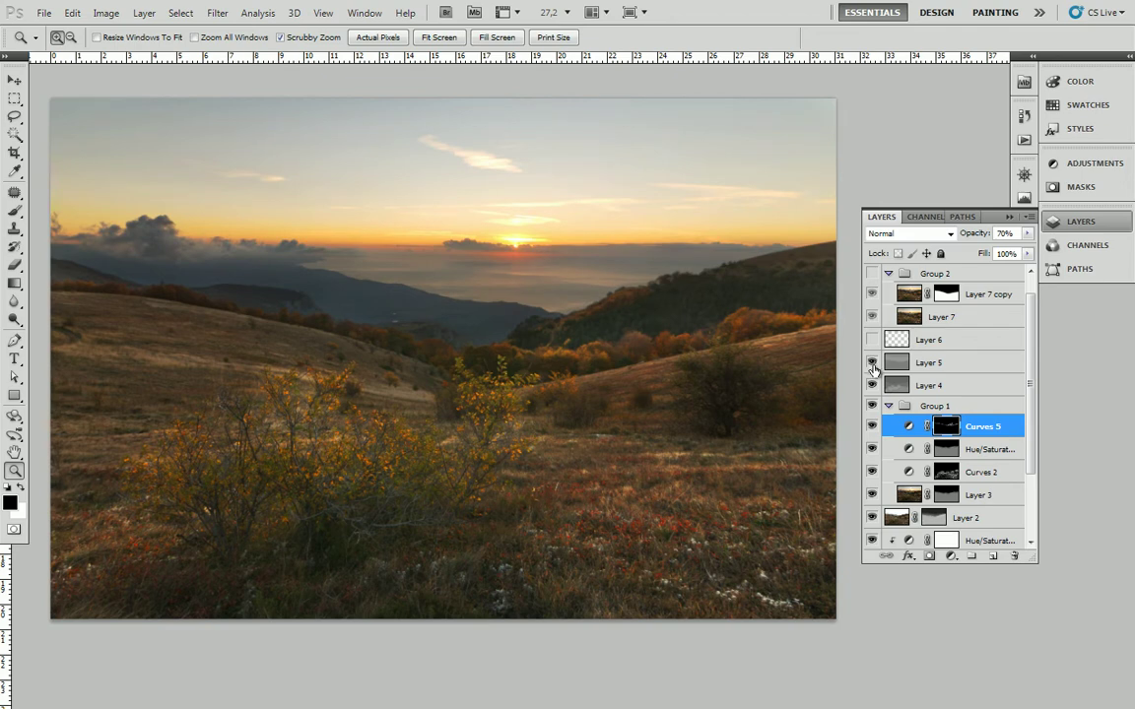
pyautogui.scroll(1, 887, 399)
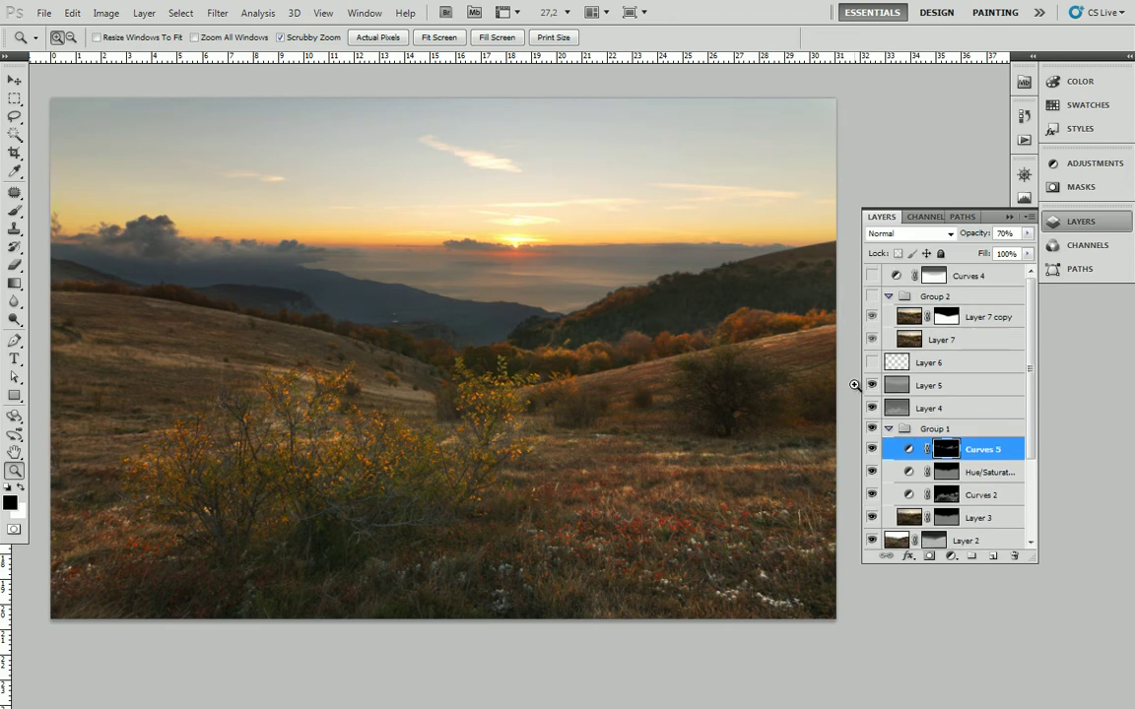
pyautogui.click(904, 366)
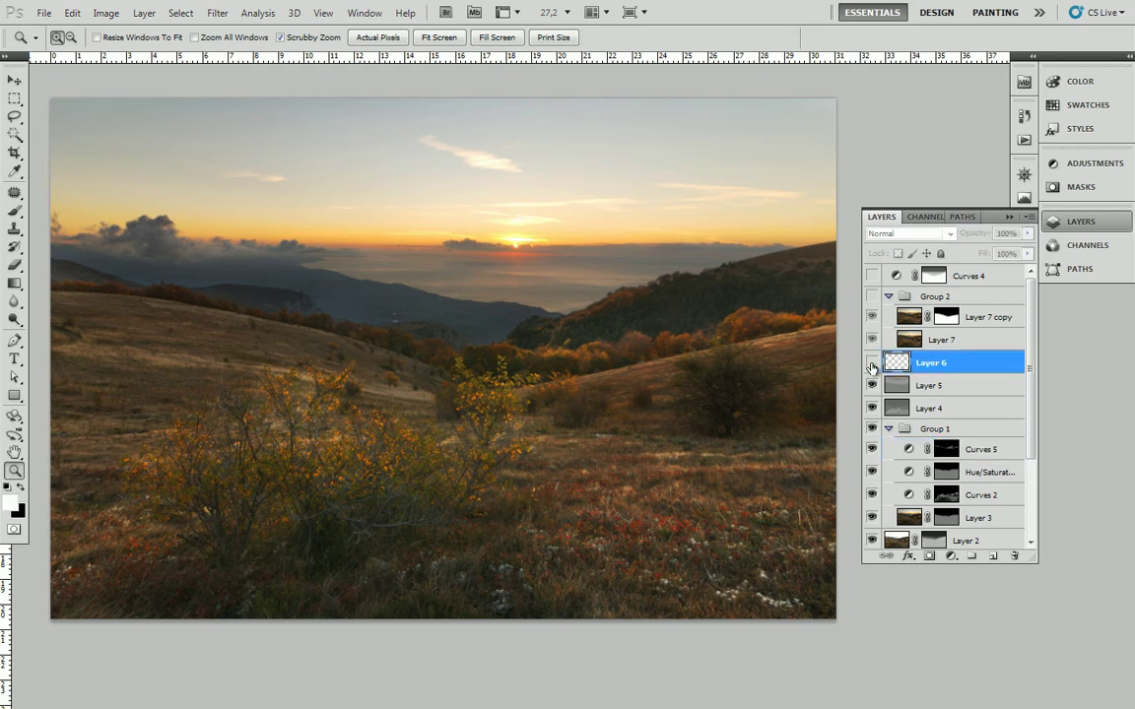
pyautogui.click(871, 363)
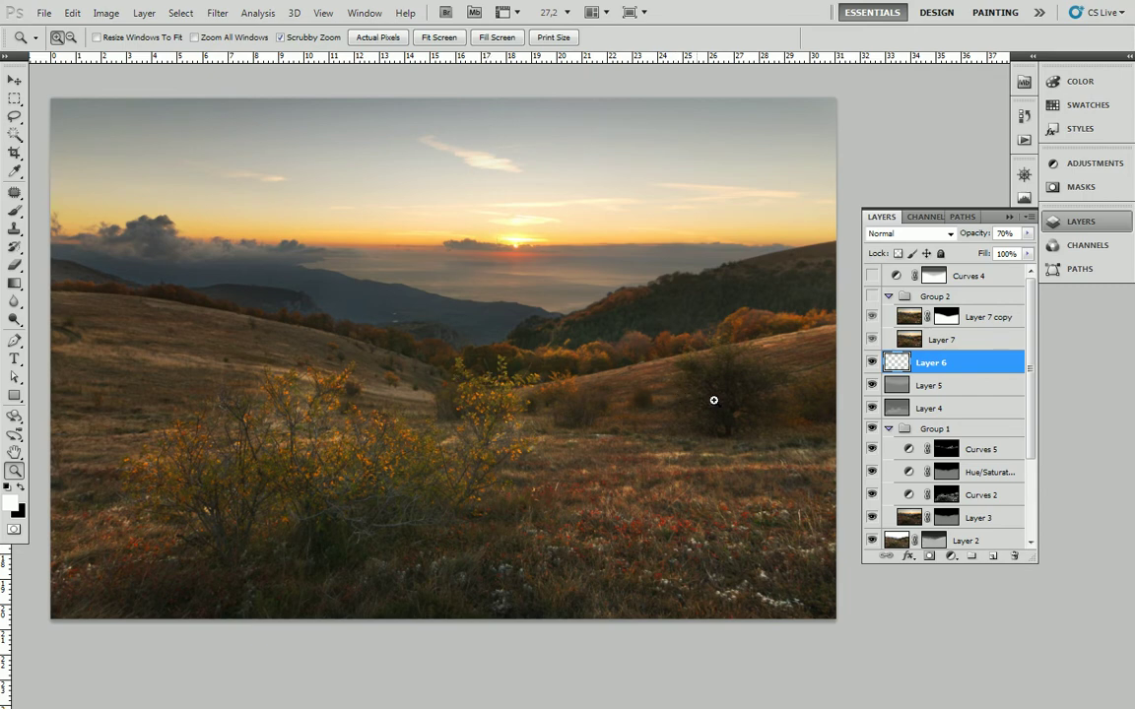
pyautogui.click(941, 297)
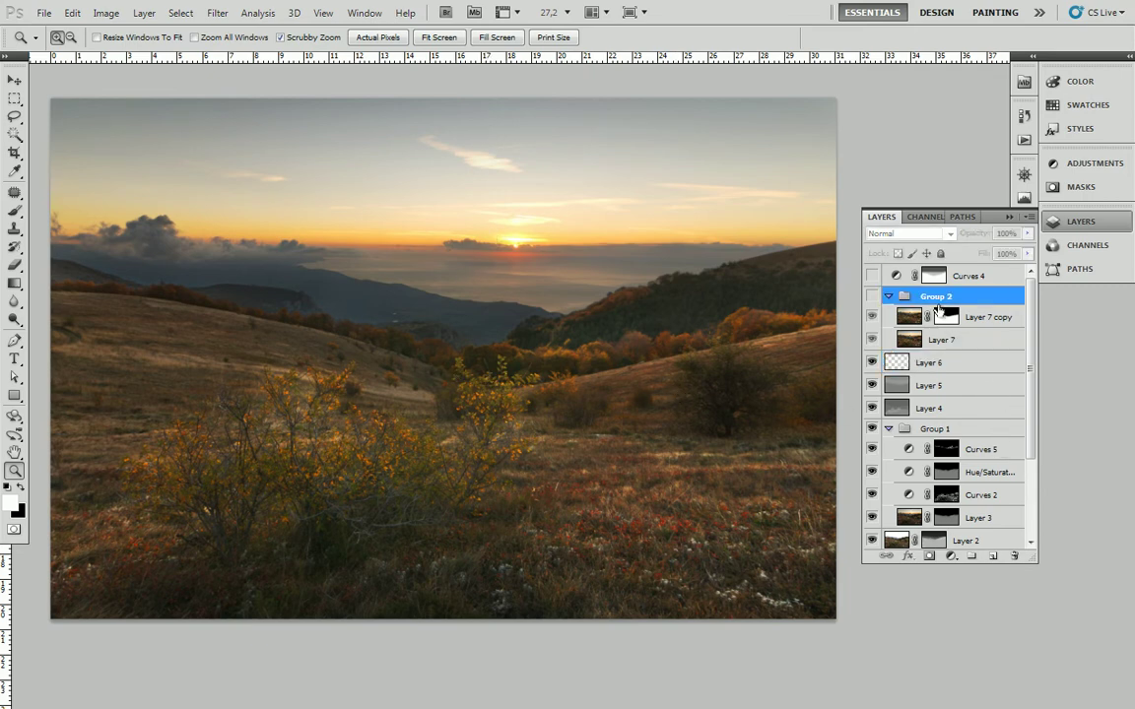
pyautogui.click(872, 297)
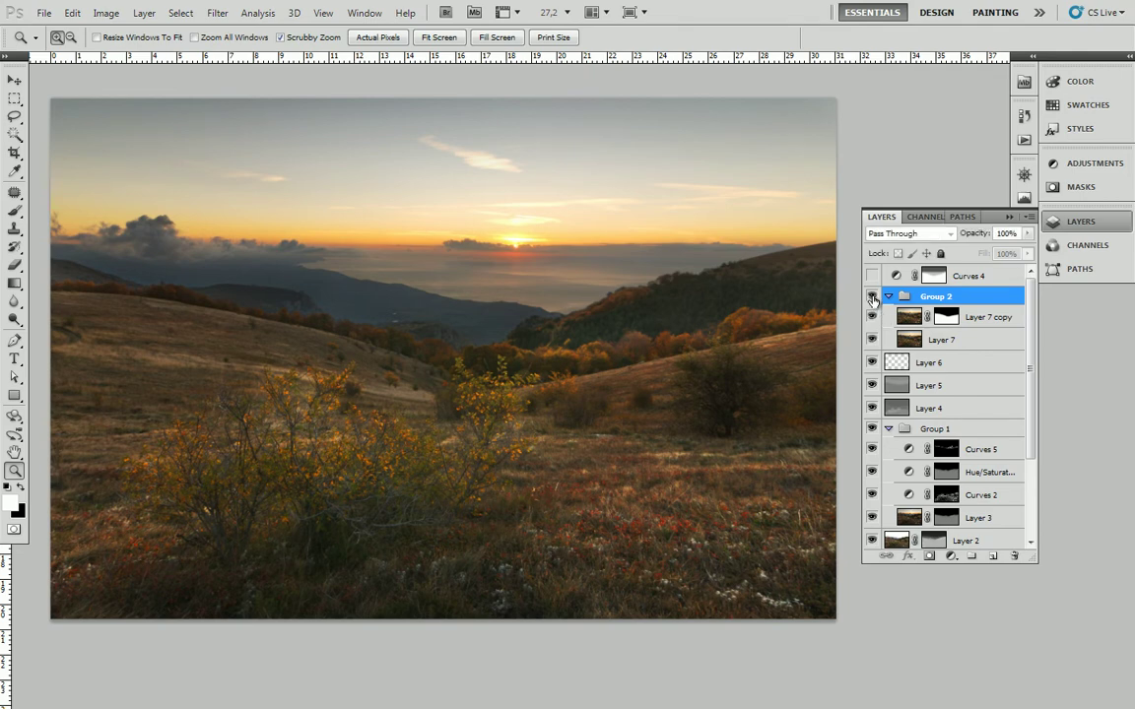
# Step: Solo Layer 7 with Layer 7 copy shown above it, hiding every other layer
pyautogui.click(941, 338)
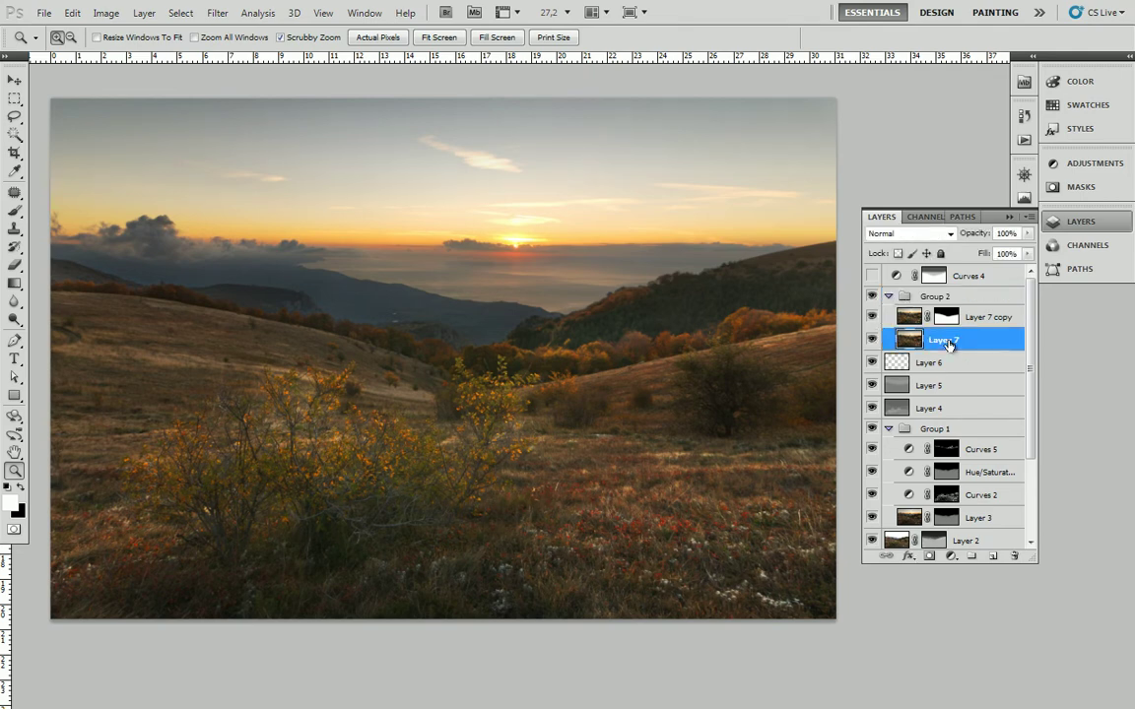
pyautogui.moveTo(476, 418); pyautogui.dragTo(582, 420)
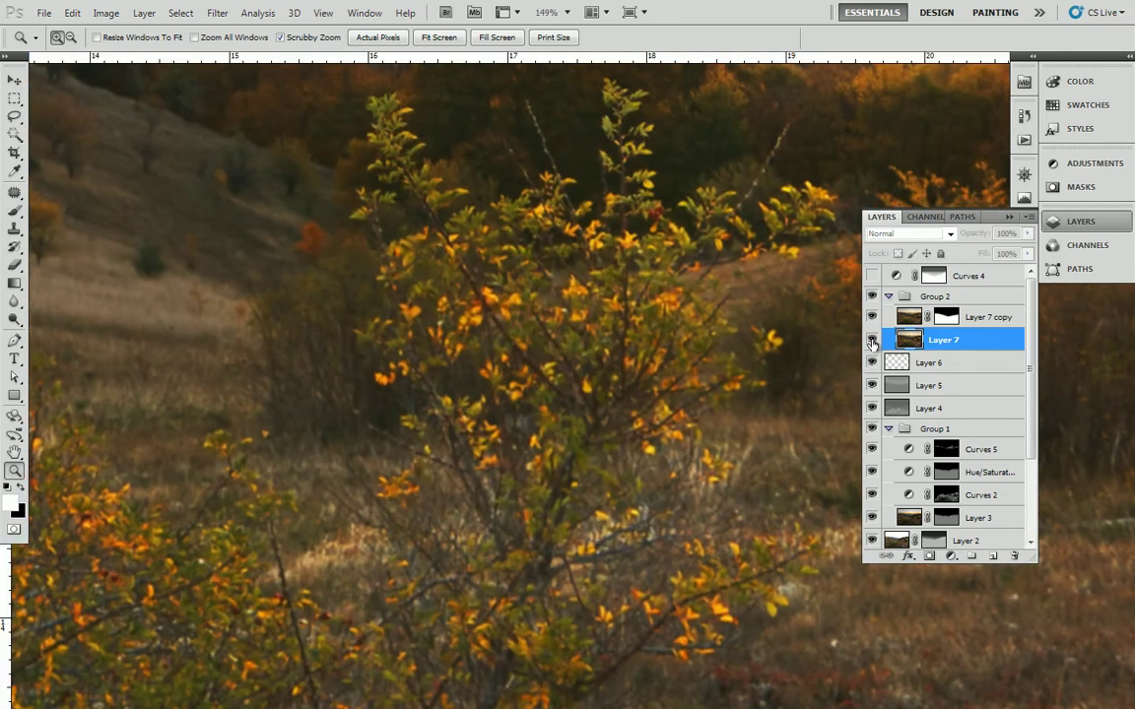
pyautogui.click(871, 340)
pyautogui.hotkey('ctrl', '0')
pyautogui.keyDown('alt'); pyautogui.click(872, 339); pyautogui.keyUp('alt')
pyautogui.press('h')
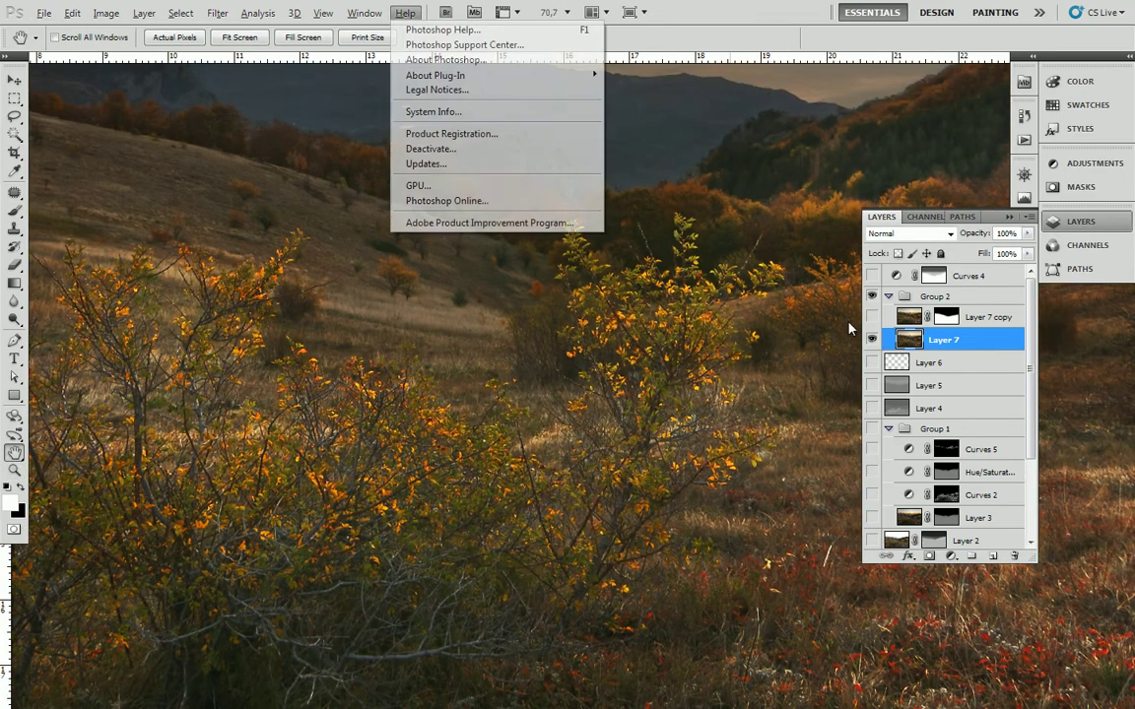
pyautogui.click(873, 318)
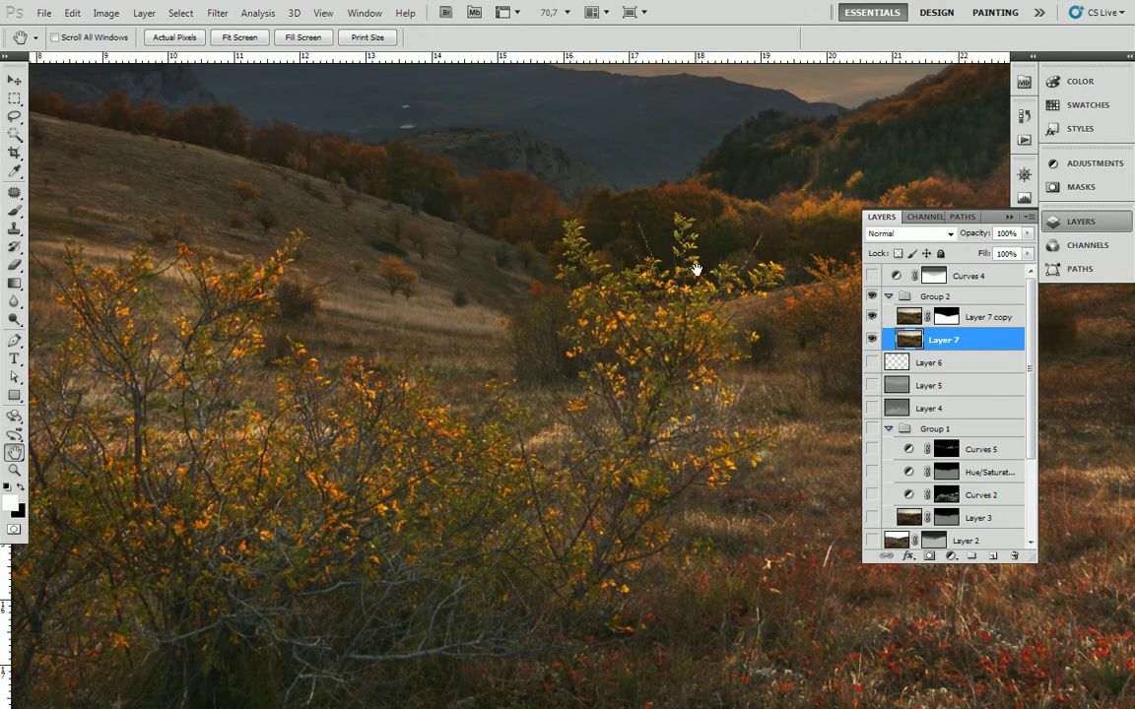
# Step: Pan the view to bring the sunset sky and sea into frame and recentre the photo
pyautogui.moveTo(569, 179)
pyautogui.mouseDown()
pyautogui.moveTo(568, 347)
pyautogui.moveTo(618, 365)
pyautogui.moveTo(589, 379)
pyautogui.mouseUp()
pyautogui.scroll(-2, 589, 378)
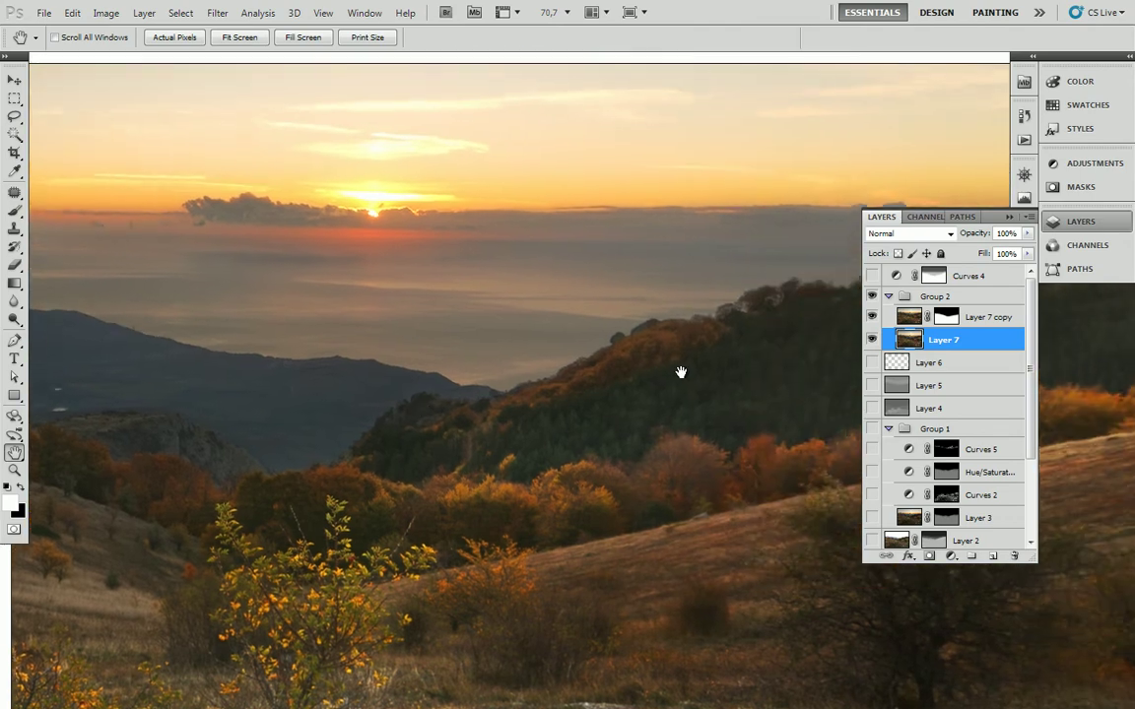
pyautogui.scroll(-2, 679, 373)
pyautogui.scroll(-2, 646, 374)
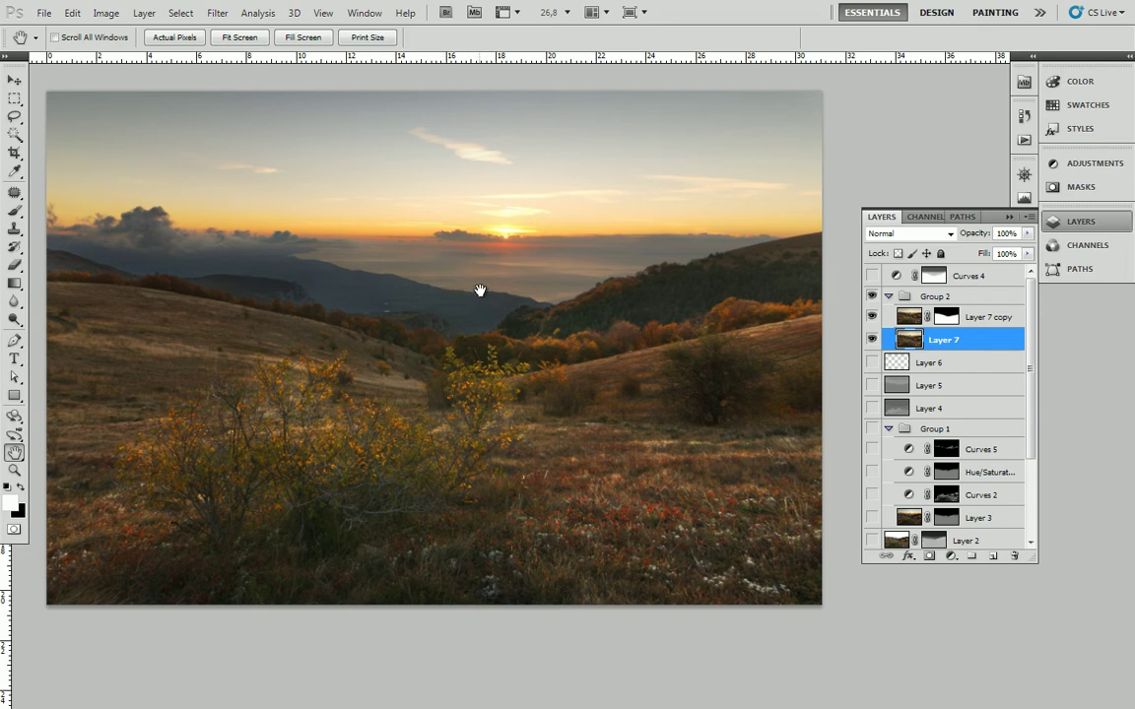
pyautogui.moveTo(480, 291); pyautogui.dragTo(483, 282)
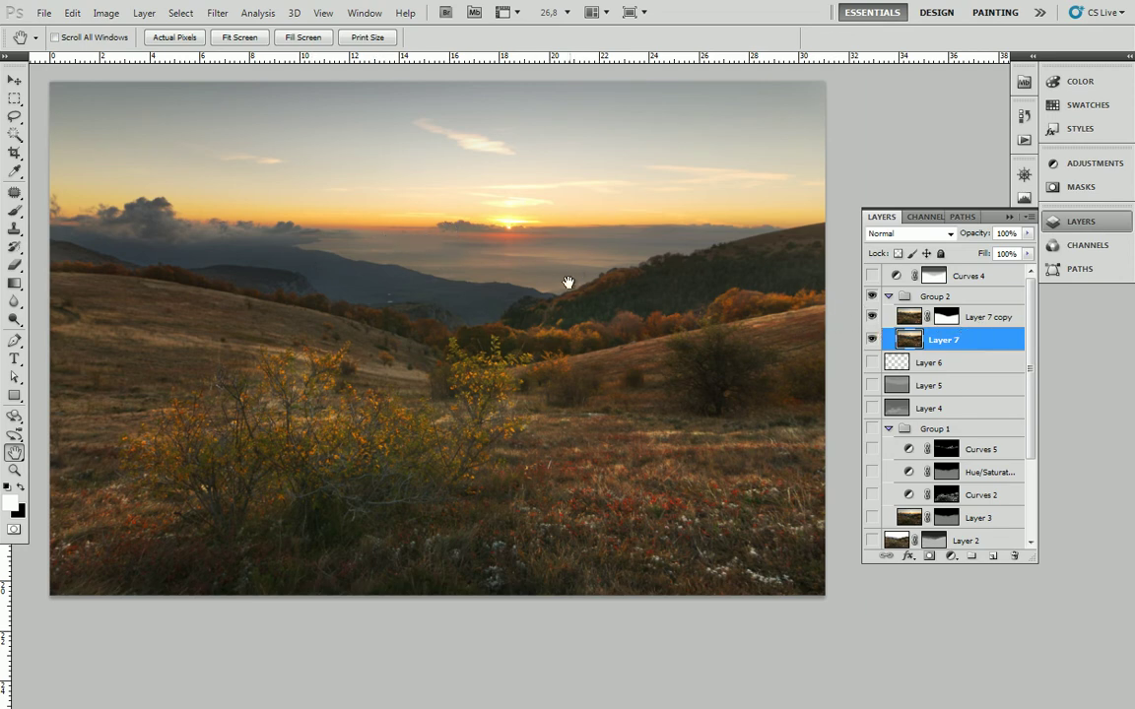
pyautogui.moveTo(221, 458)
pyautogui.mouseDown()
pyautogui.moveTo(445, 324)
pyautogui.moveTo(364, 342)
pyautogui.moveTo(322, 329)
pyautogui.mouseUp()
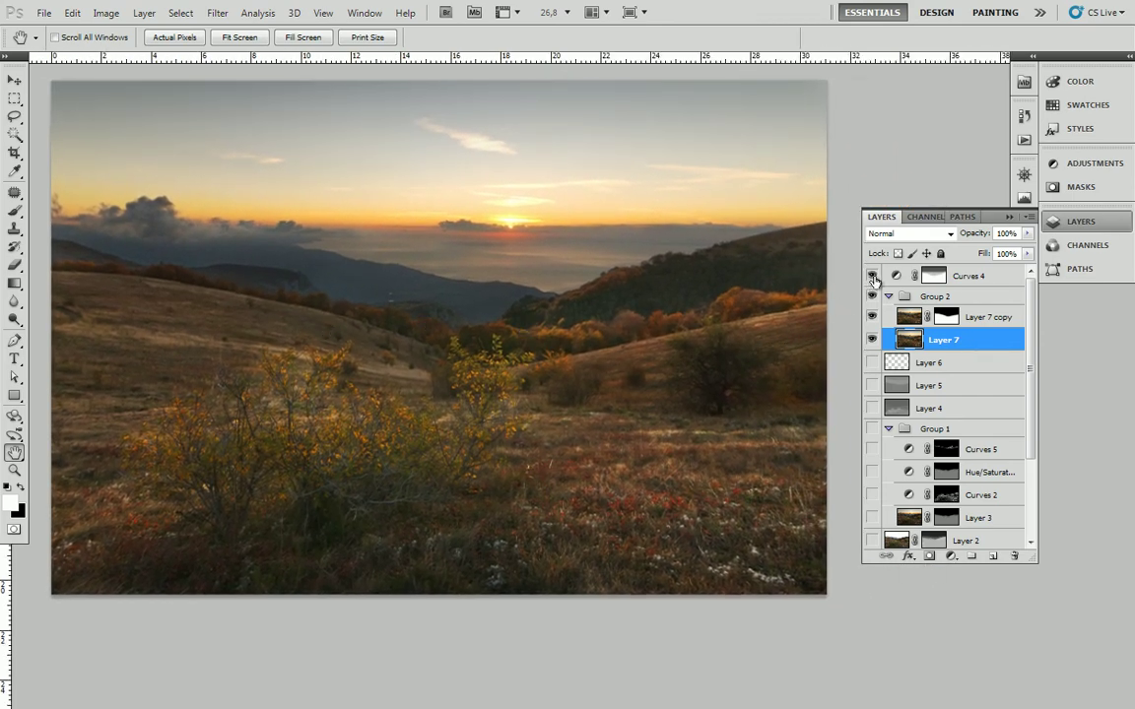
# Step: Turn on the Curves 4 brightening adjustment, select it and begin renaming it
pyautogui.click(872, 278)
pyautogui.click(975, 280)
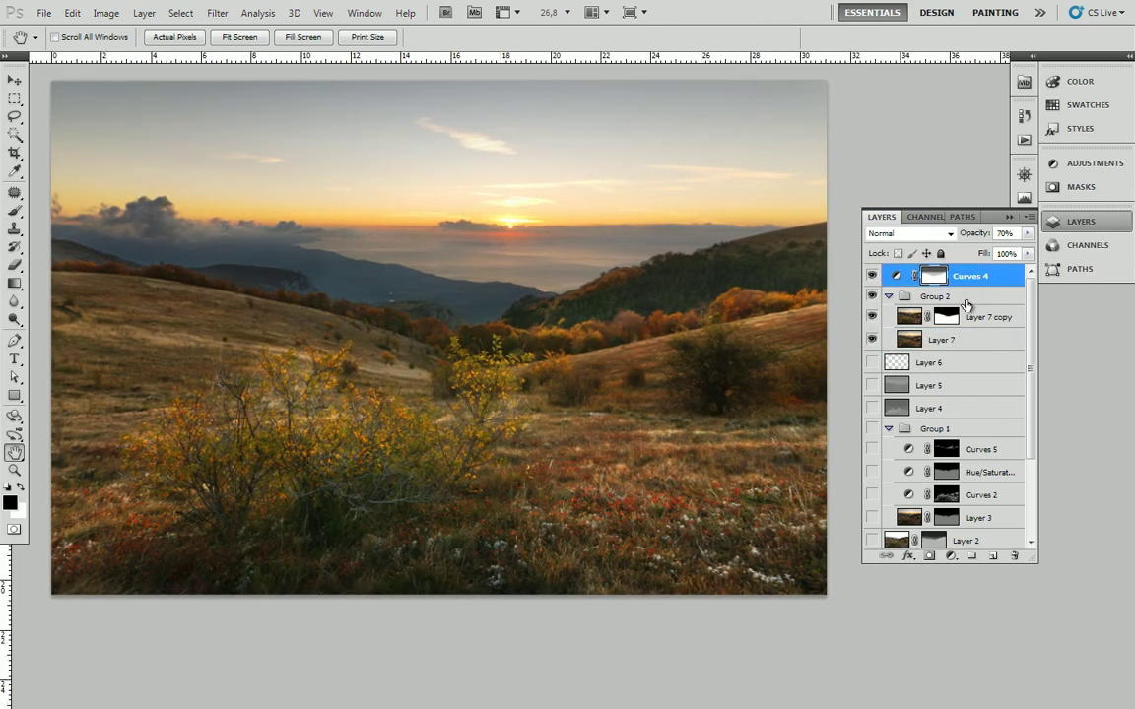
pyautogui.doubleClick(978, 278)
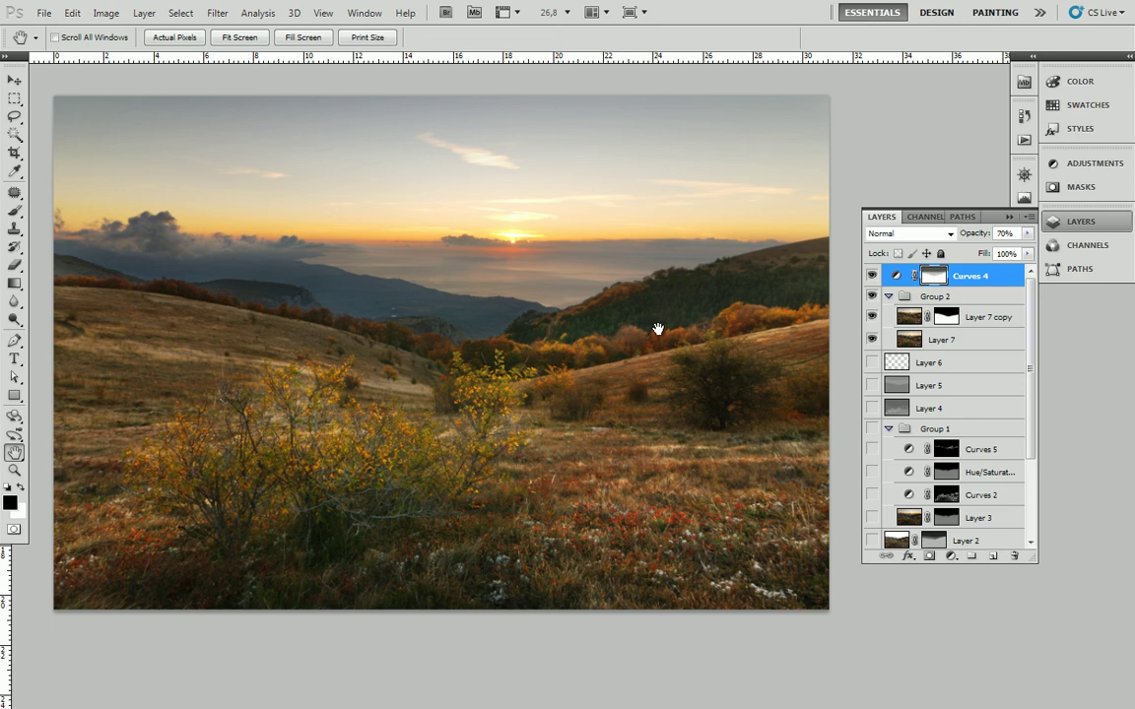
# Step: Switch to Firefox and show the author's photography website homepage via the VK group tab
pyautogui.hotkey('alt', 'Tab')
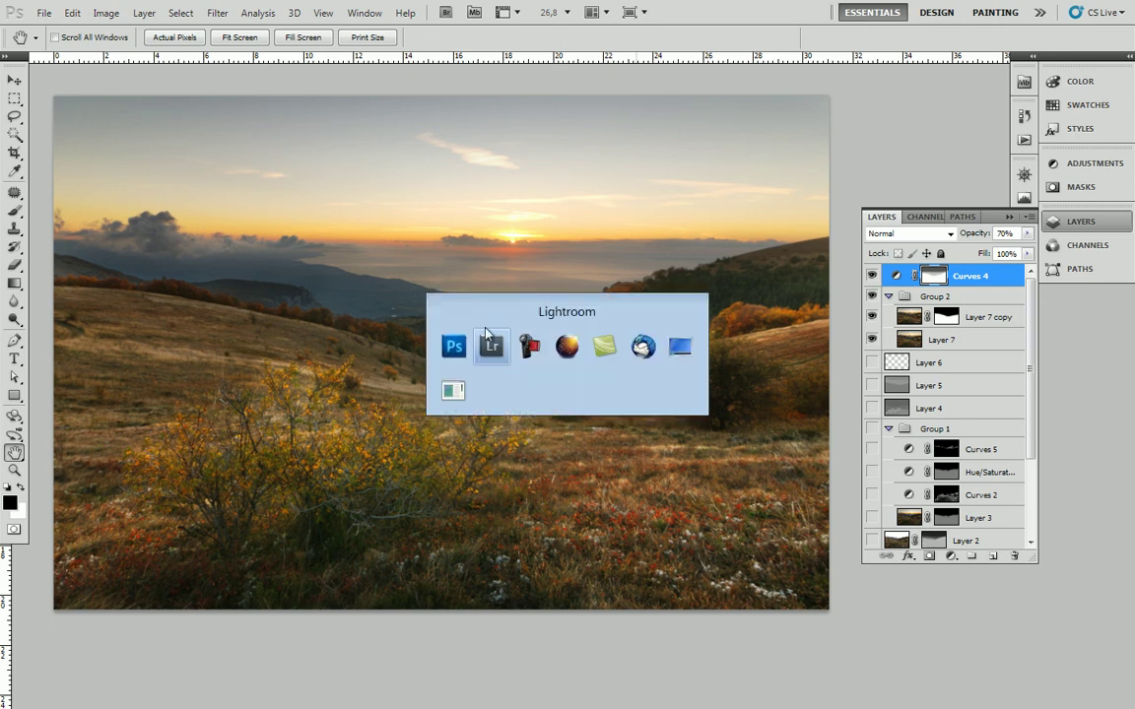
pyautogui.hotkey('alt', 'Tab')
pyautogui.hotkey('alt', 'Tab')
pyautogui.click(160, 14)
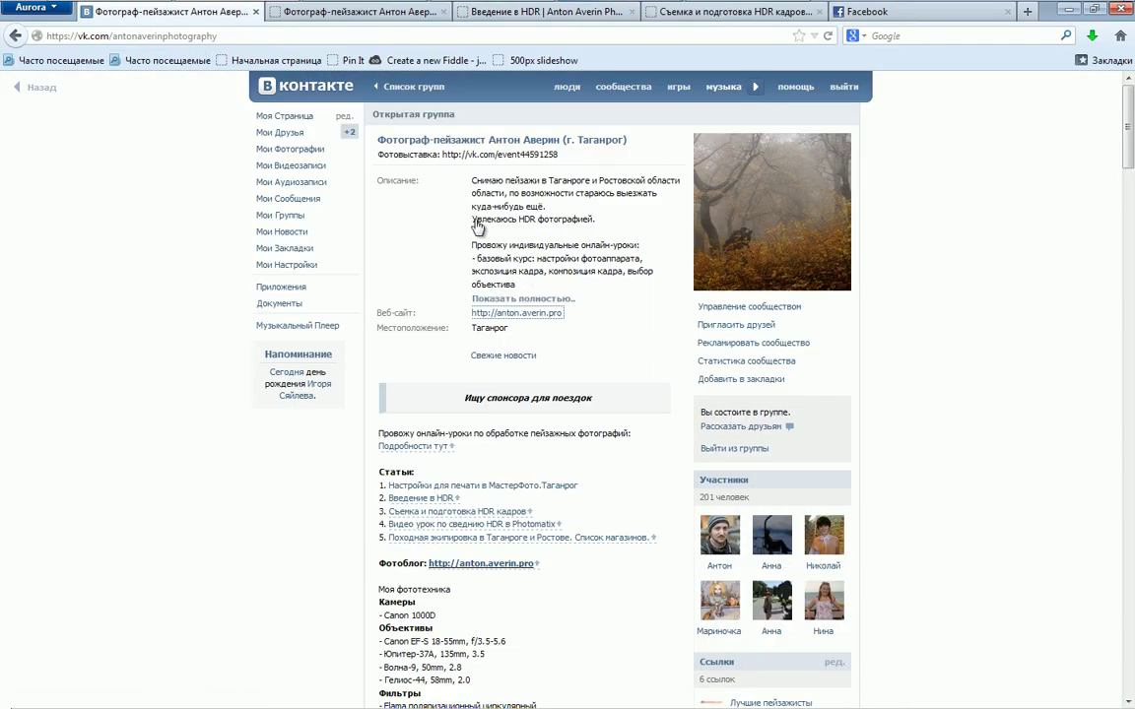
pyautogui.click(326, 12)
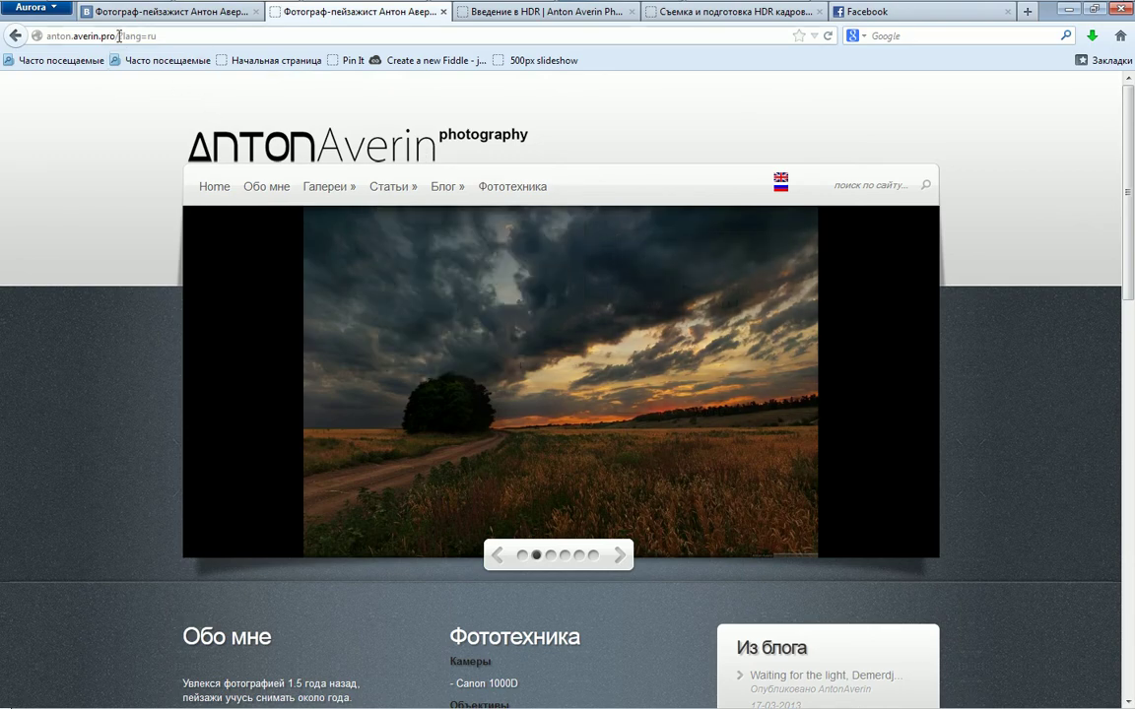